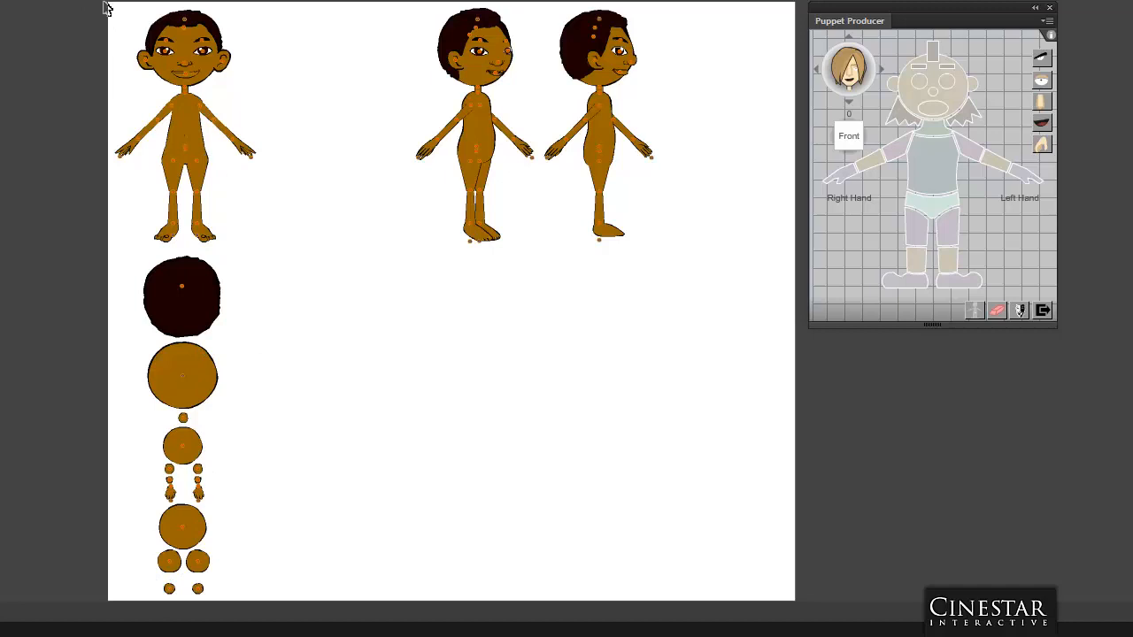
# Step: Auto-mirror the whole front-view puppet with the front -> back option, and break apart the resulting copy
pyautogui.moveTo(103, 2); pyautogui.dragTo(287, 251)
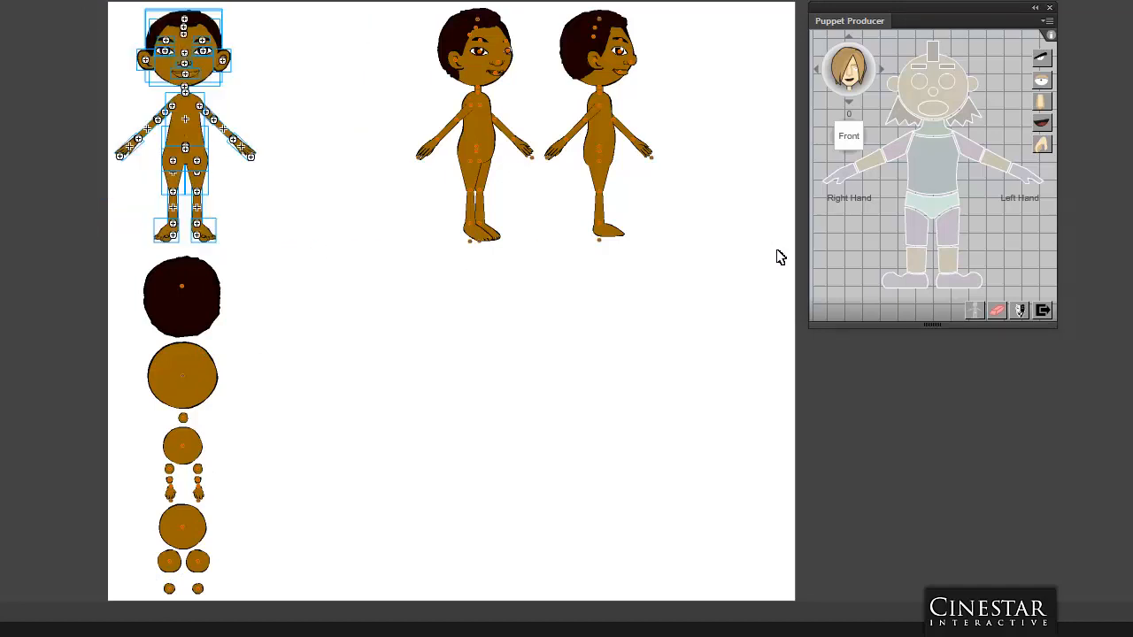
pyautogui.click(1020, 316)
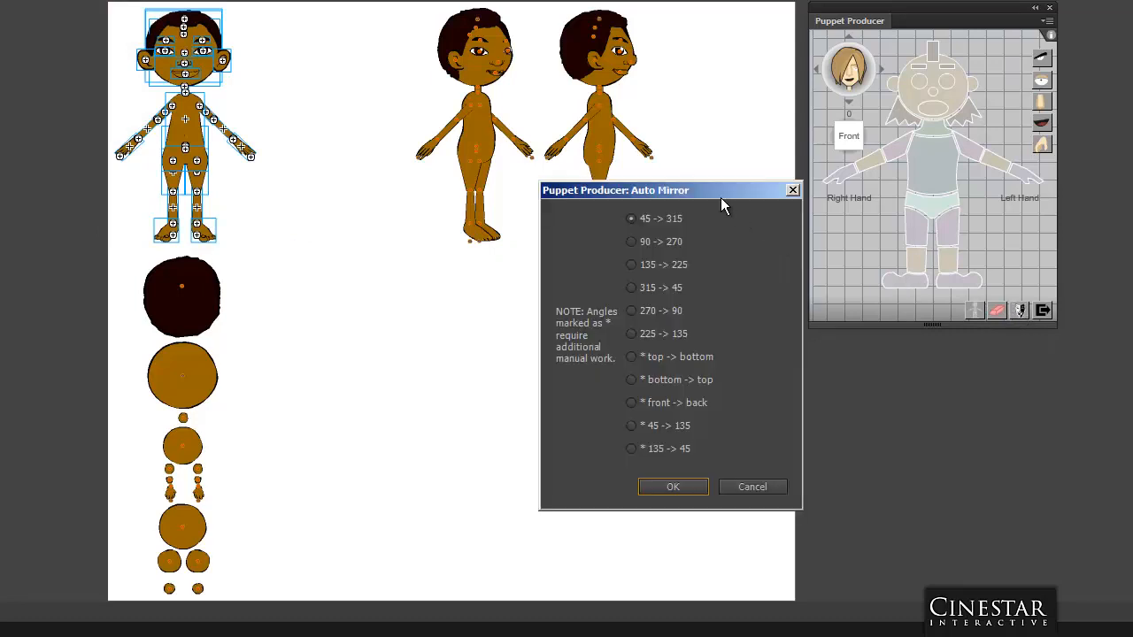
pyautogui.moveTo(721, 189); pyautogui.dragTo(482, 134)
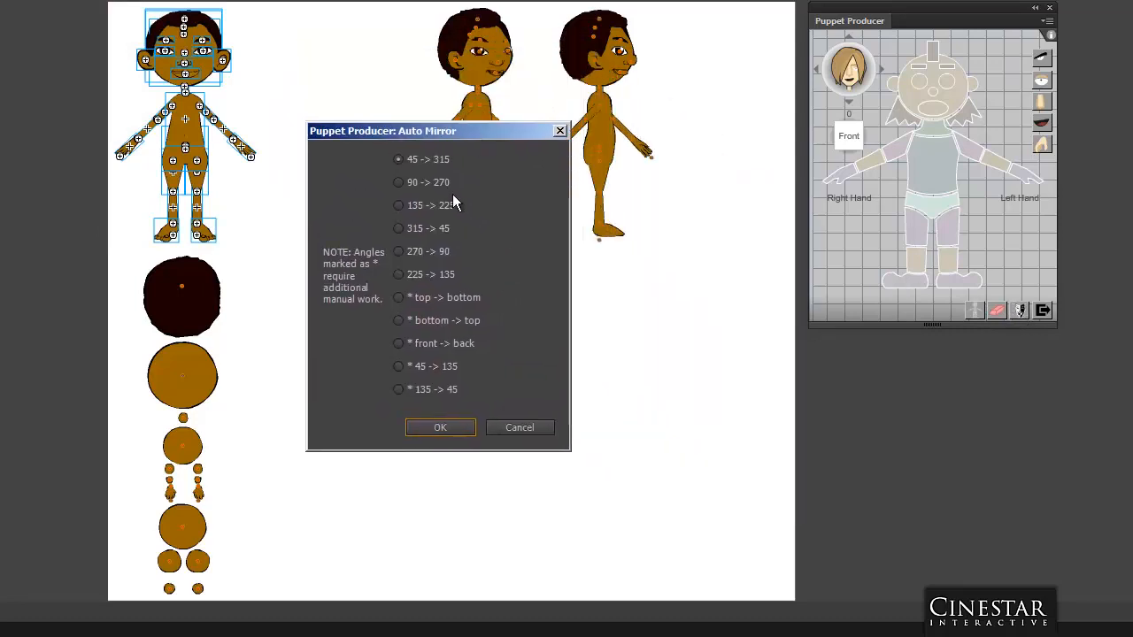
pyautogui.click(400, 346)
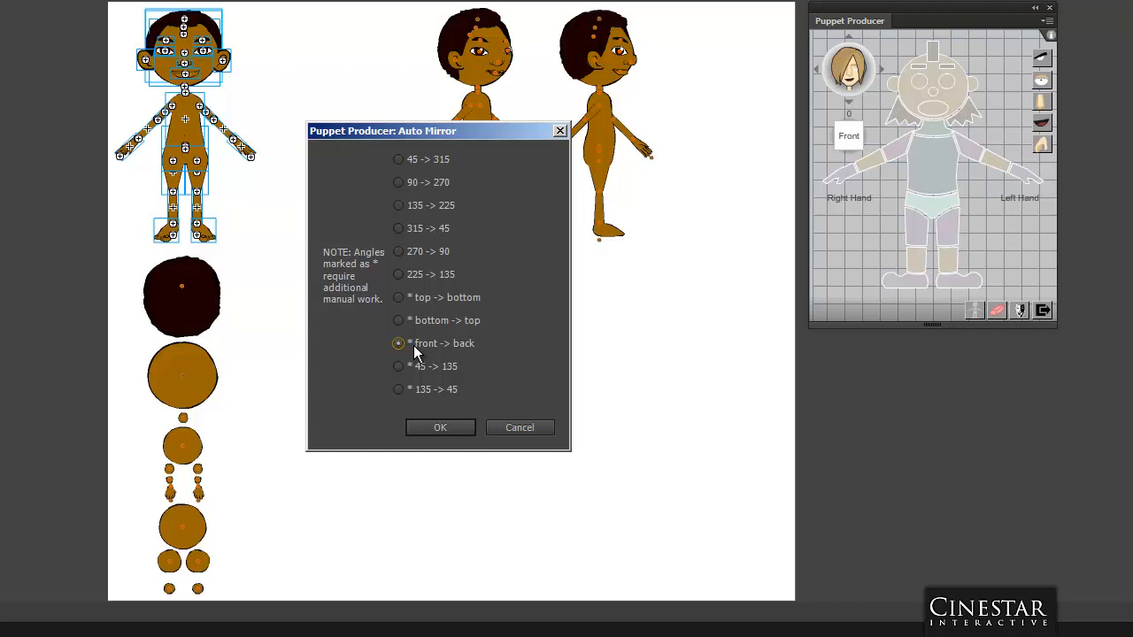
pyautogui.click(440, 429)
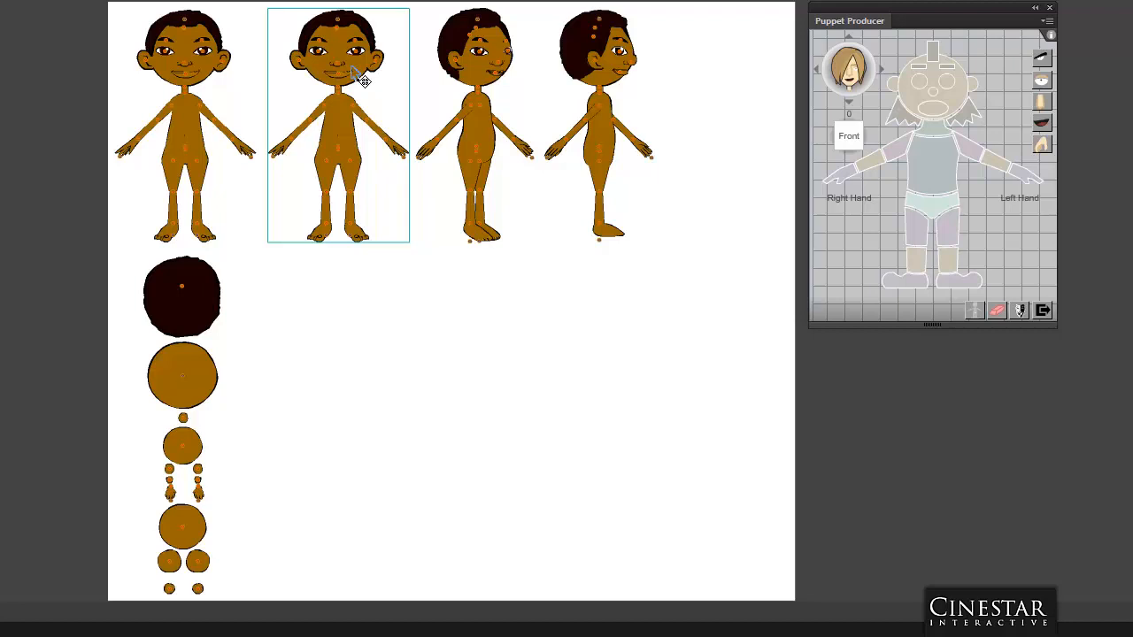
pyautogui.hotkey('ctrl', 'b')
pyautogui.click(394, 81)
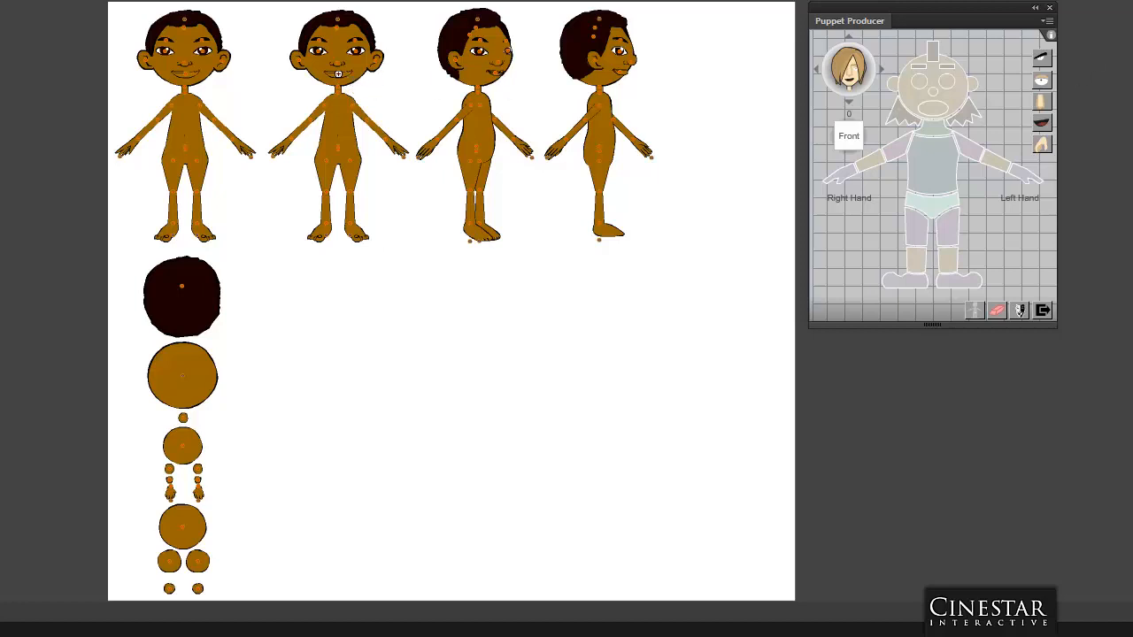
# Step: Examine the instance names of the mirrored puppet's mouth, arm, hand, torso and foot, comparing limbs with the front-view puppet
pyautogui.moveTo(1129, 190); pyautogui.dragTo(422, 95)
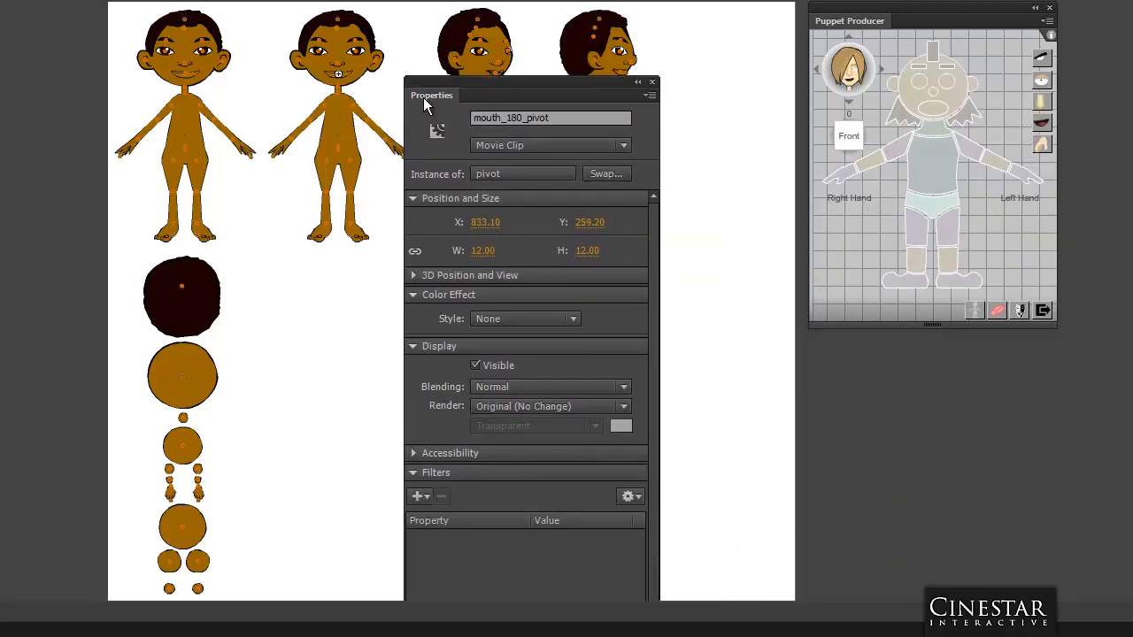
pyautogui.click(345, 75)
pyautogui.click(529, 119)
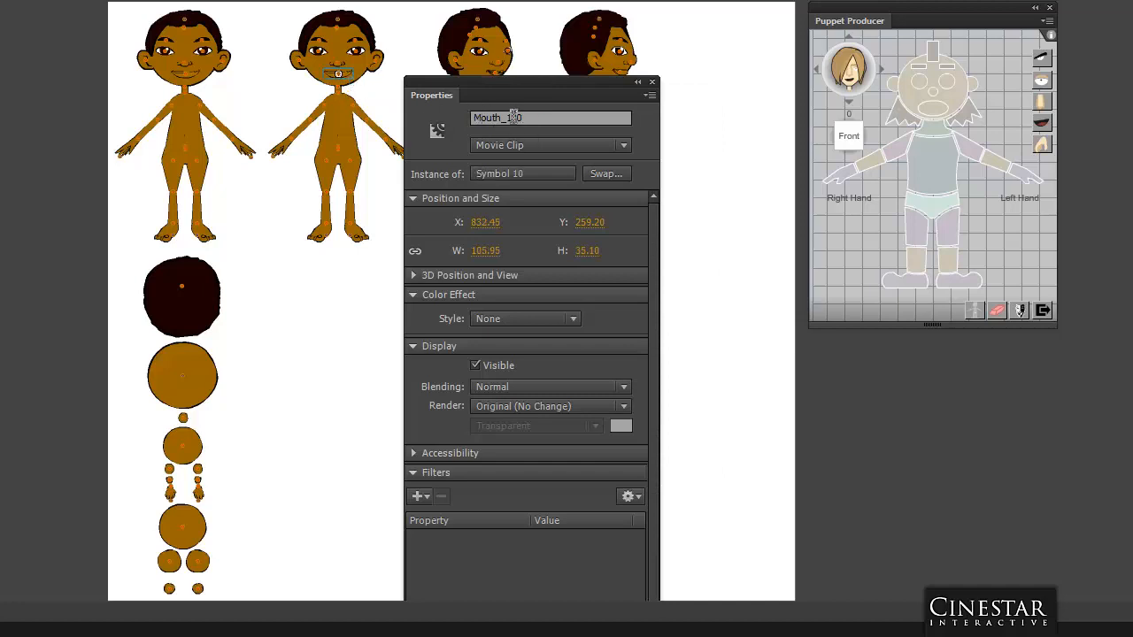
pyautogui.click(319, 119)
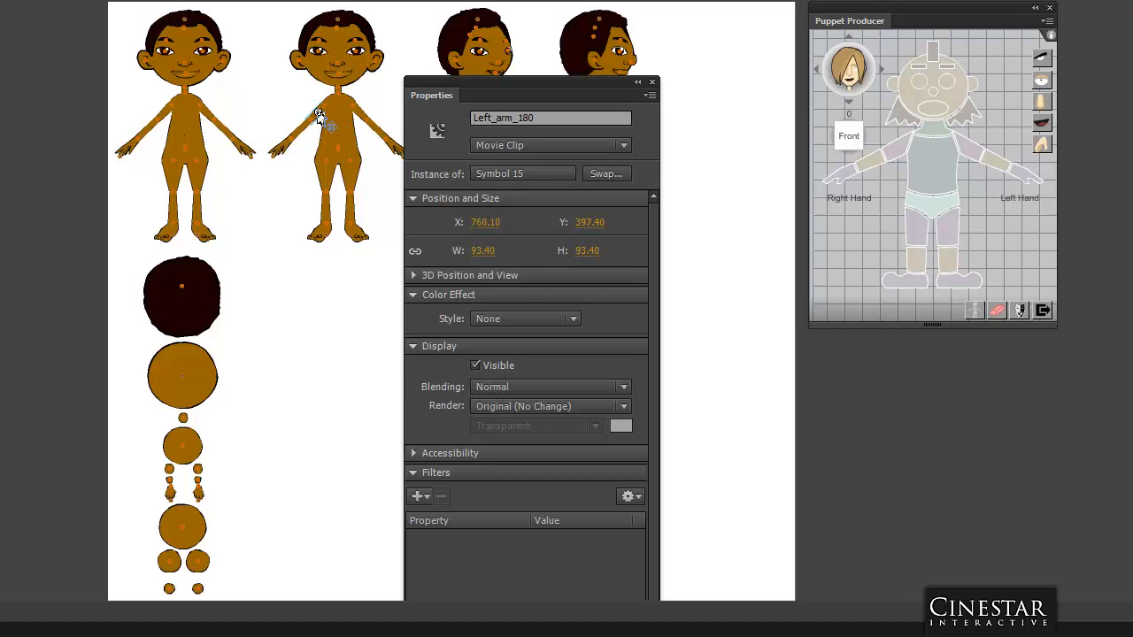
pyautogui.click(164, 118)
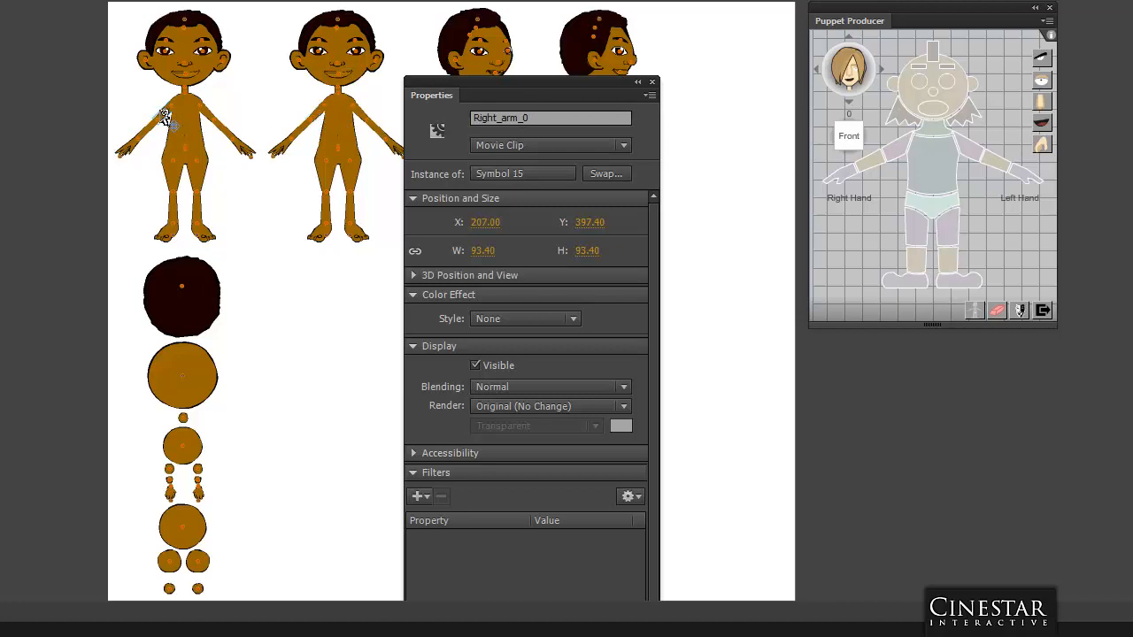
pyautogui.click(281, 148)
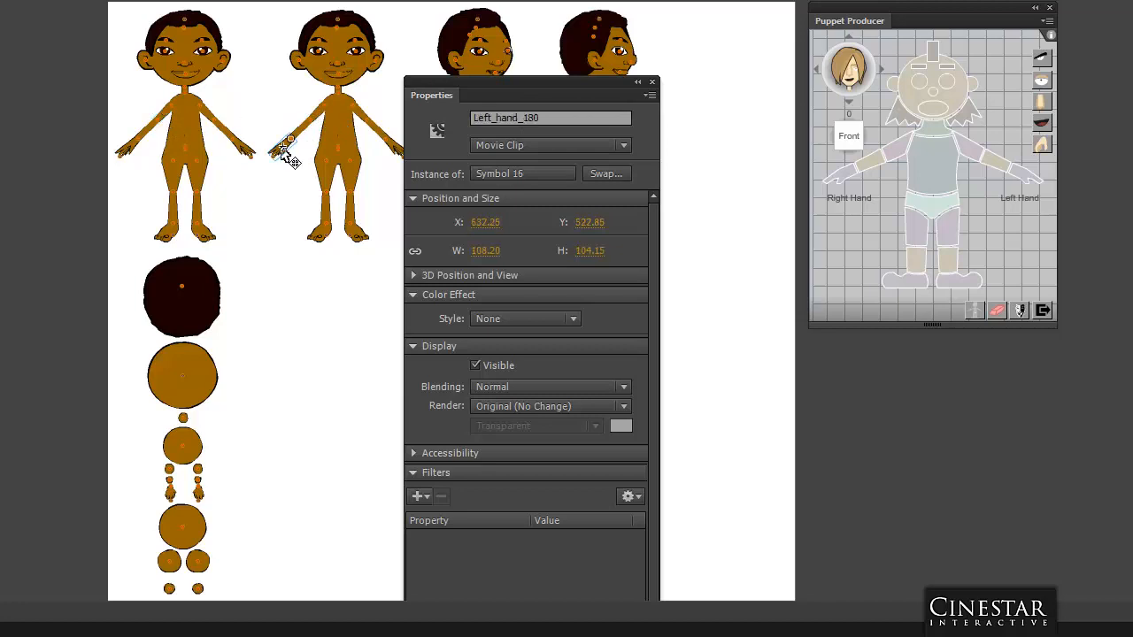
pyautogui.click(133, 153)
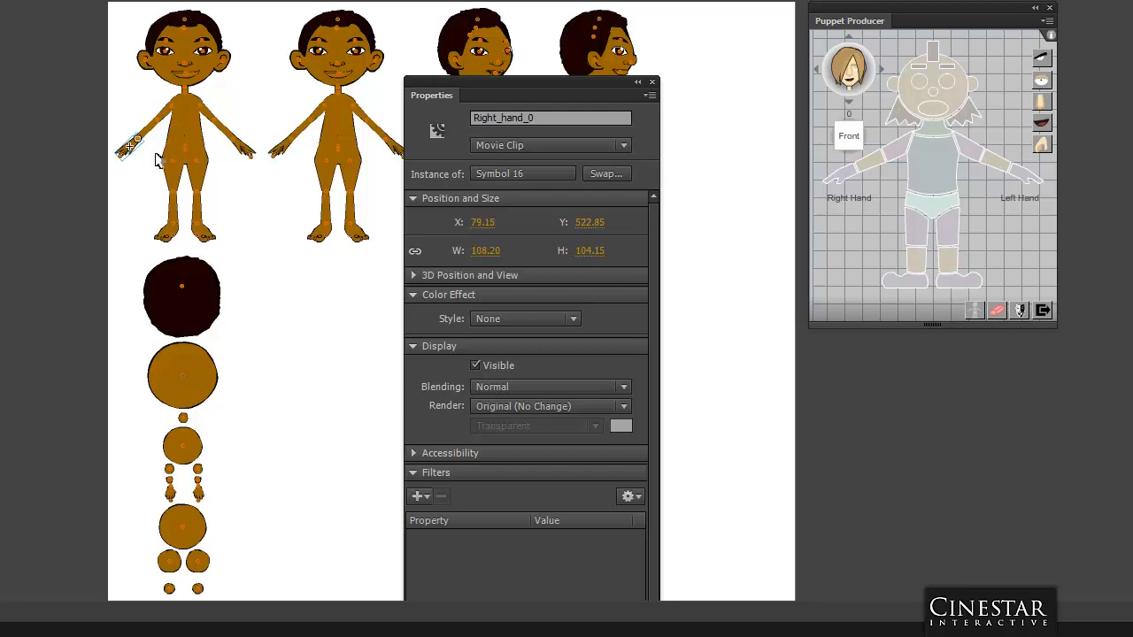
pyautogui.click(336, 126)
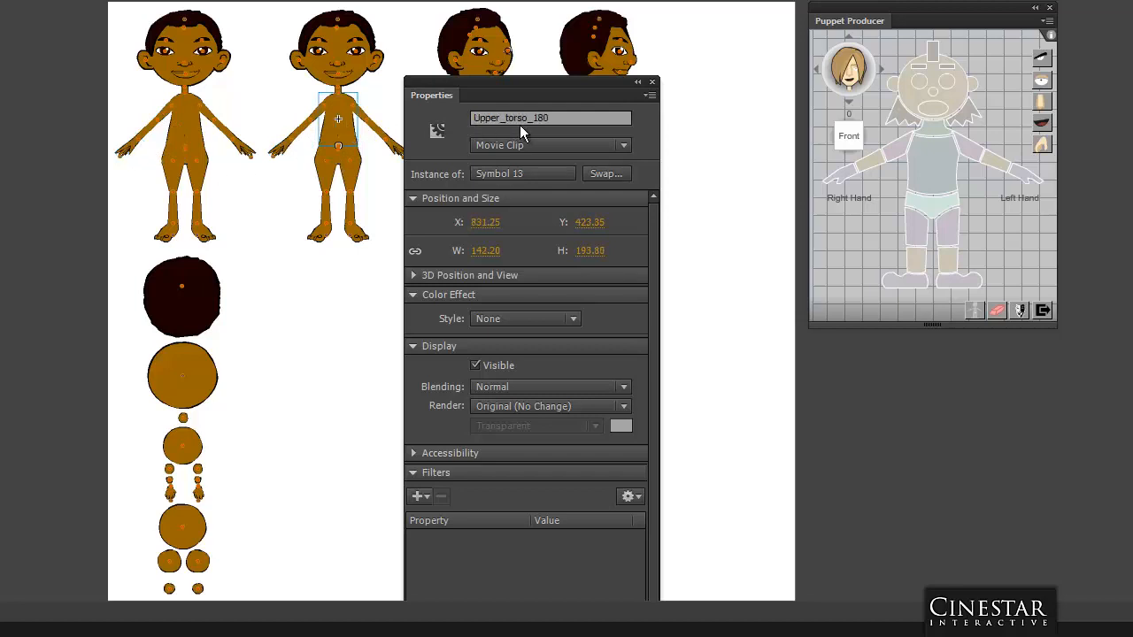
pyautogui.click(168, 234)
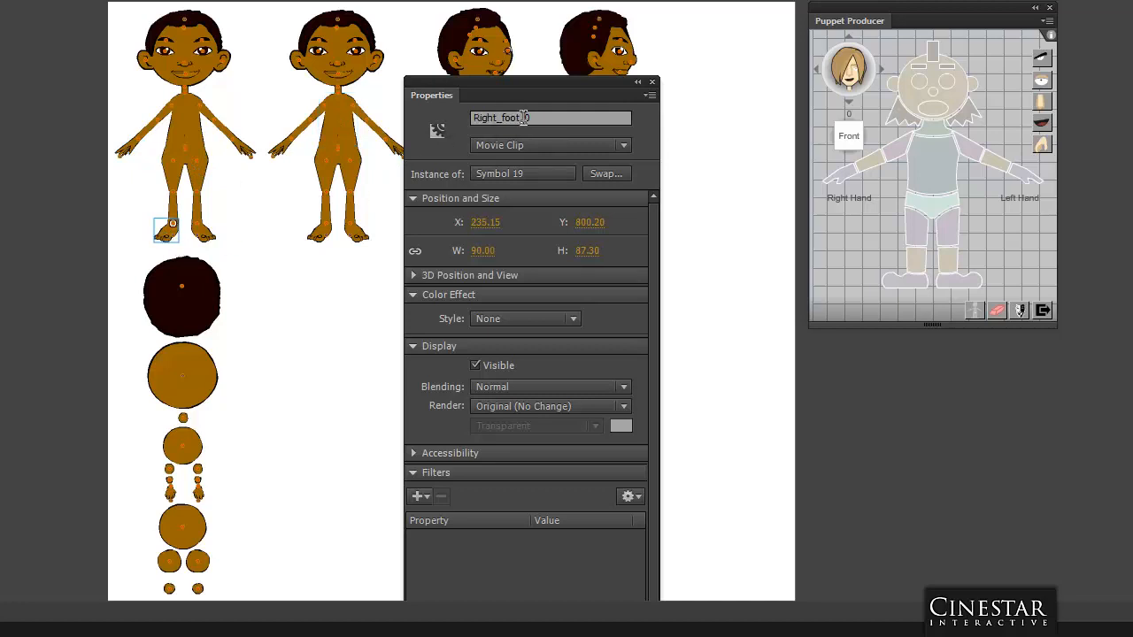
pyautogui.click(322, 238)
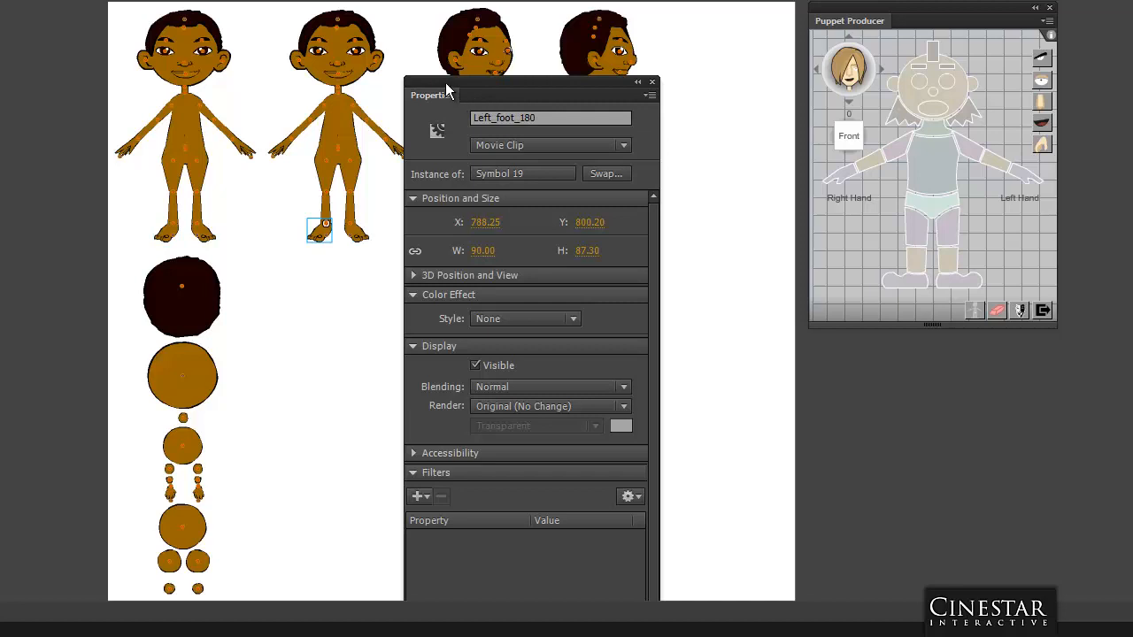
pyautogui.moveTo(447, 91); pyautogui.dragTo(1132, 85)
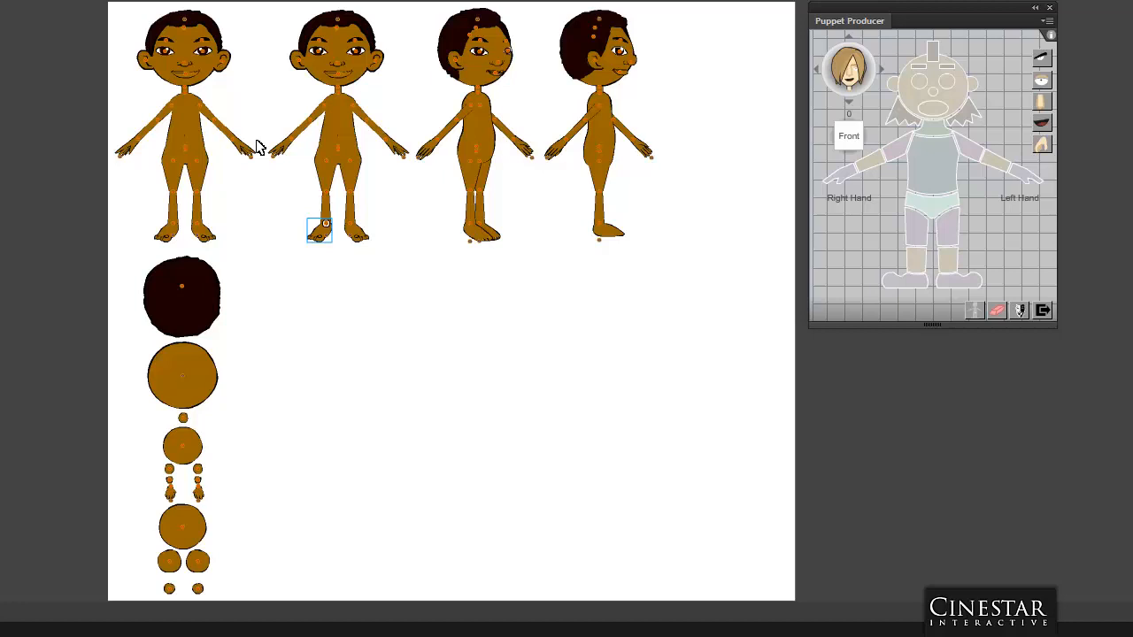
# Step: Delete the eyebrows, eyes, nose, mouth and front hair from the mirrored puppet's head
pyautogui.click(320, 42)
pyautogui.hotkey('ctrl', '=')
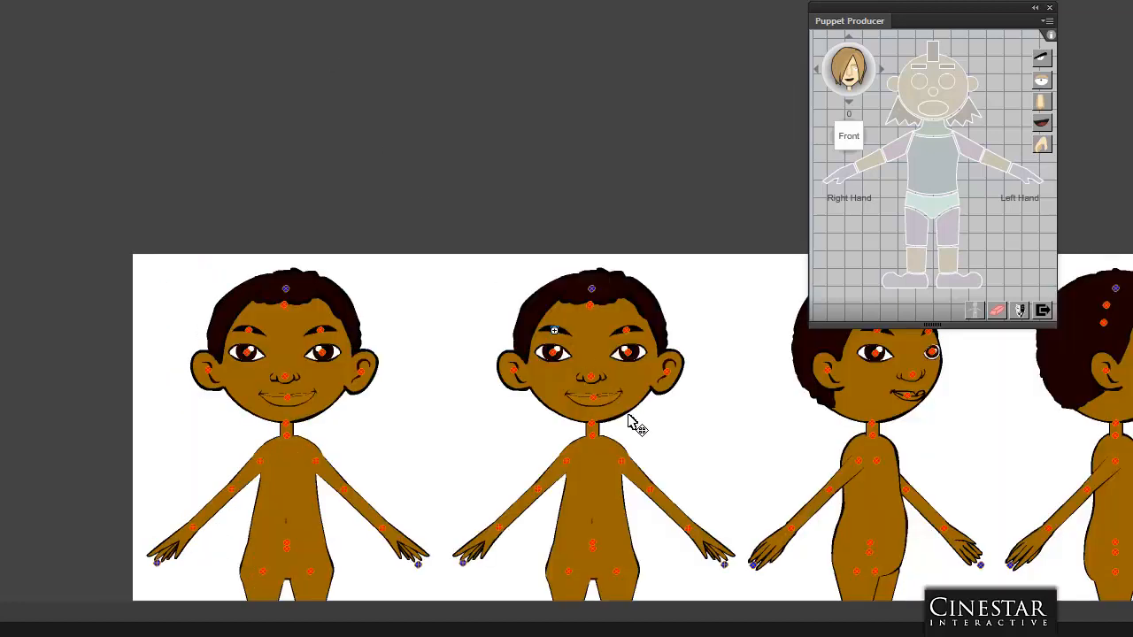
pyautogui.moveTo(637, 423); pyautogui.dragTo(314, 223)
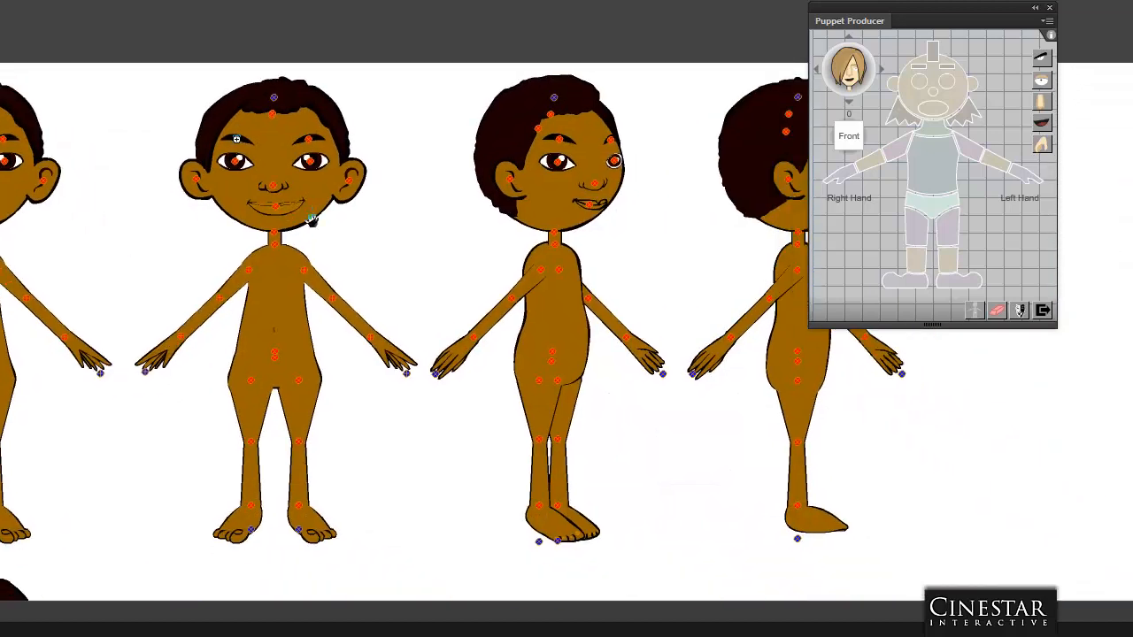
pyautogui.click(250, 144)
pyautogui.keyDown('shift'); pyautogui.click(247, 166); pyautogui.keyUp('shift')
pyautogui.keyDown('shift'); pyautogui.click(319, 167); pyautogui.keyUp('shift')
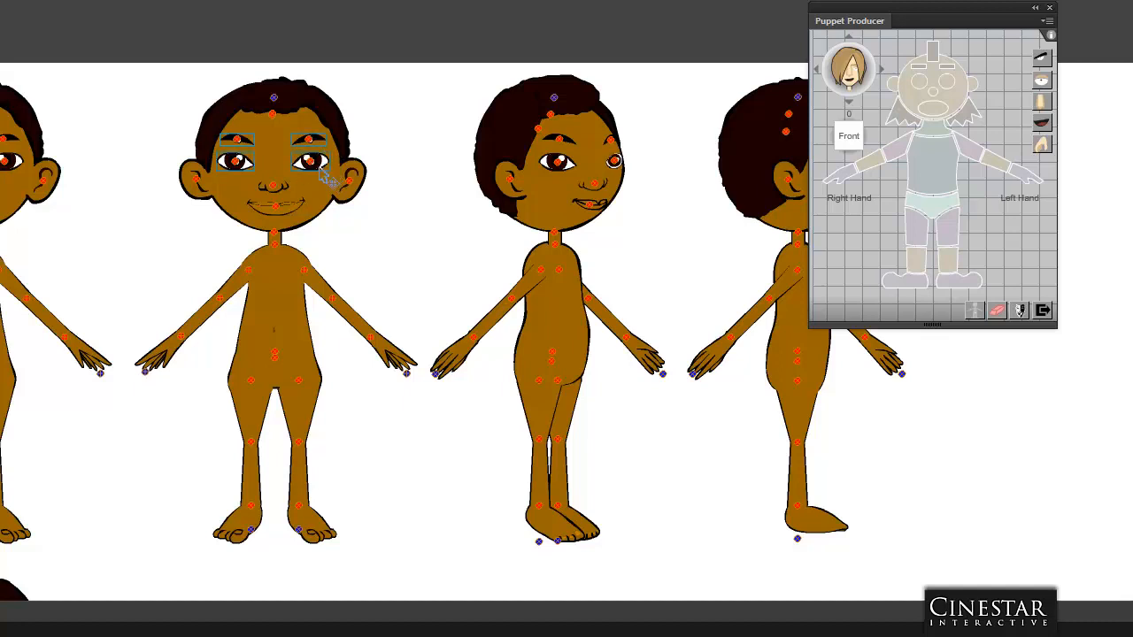
pyautogui.keyDown('shift'); pyautogui.click(264, 188); pyautogui.keyUp('shift')
pyautogui.keyDown('shift'); pyautogui.click(298, 212); pyautogui.keyUp('shift')
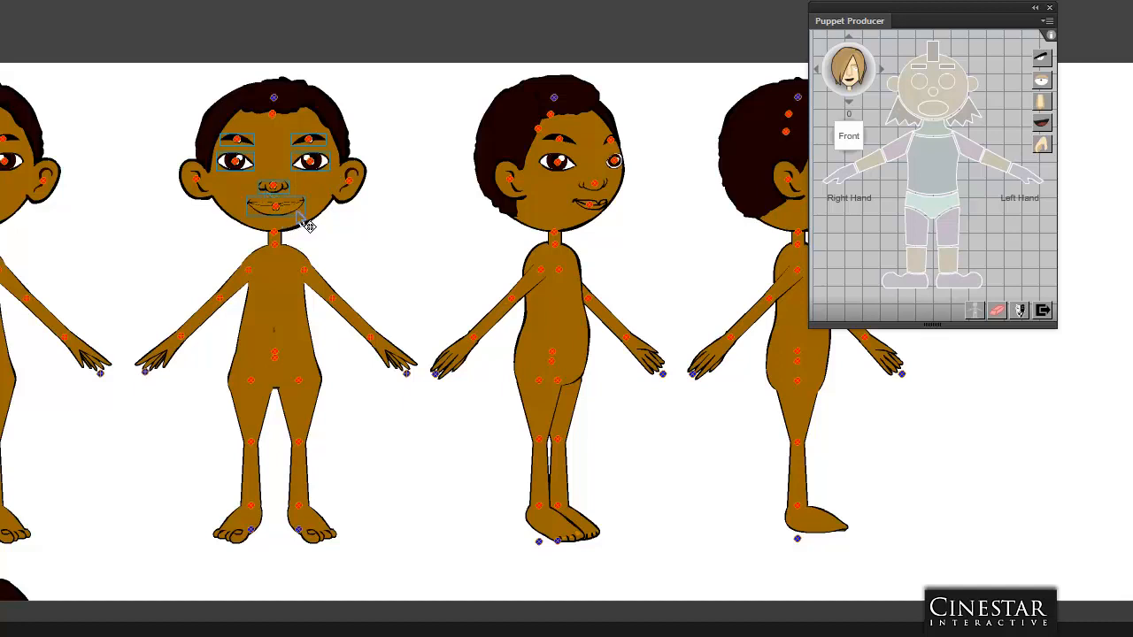
pyautogui.keyDown('shift'); pyautogui.click(299, 122); pyautogui.keyUp('shift')
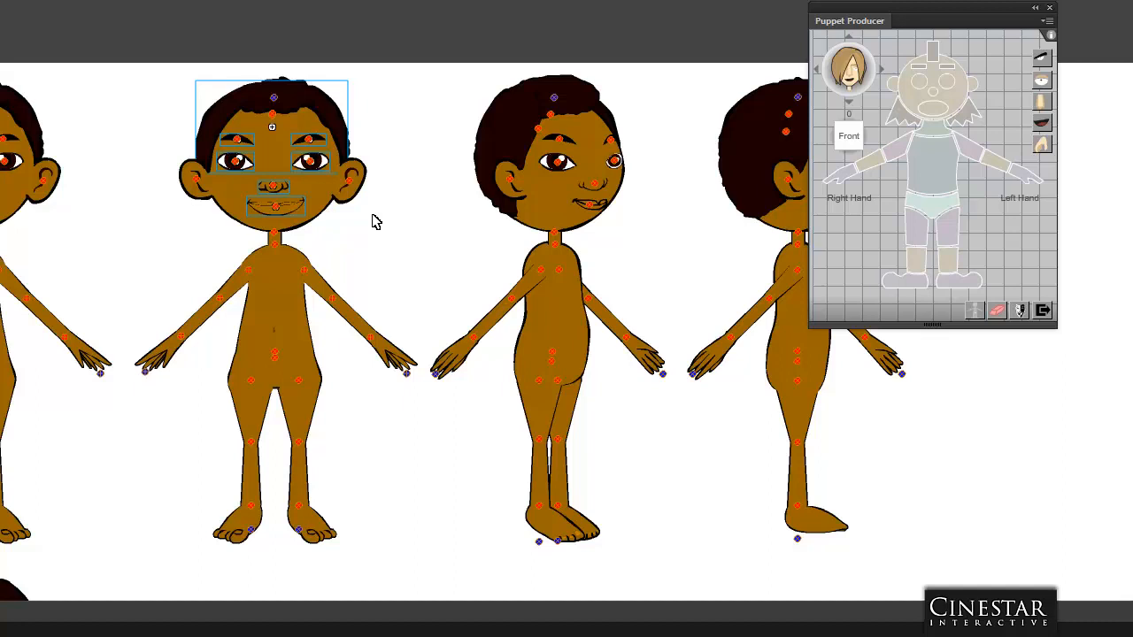
pyautogui.press('Delete')
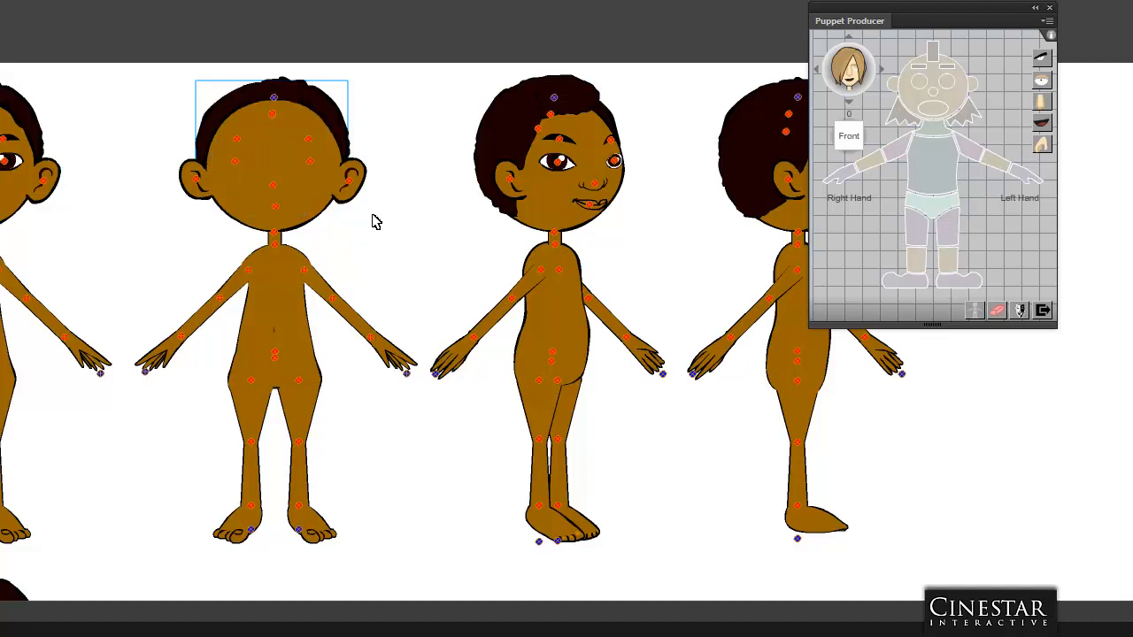
# Step: Raise the back hair of the mirrored puppet in the stacking order until it covers the head
pyautogui.click(319, 108)
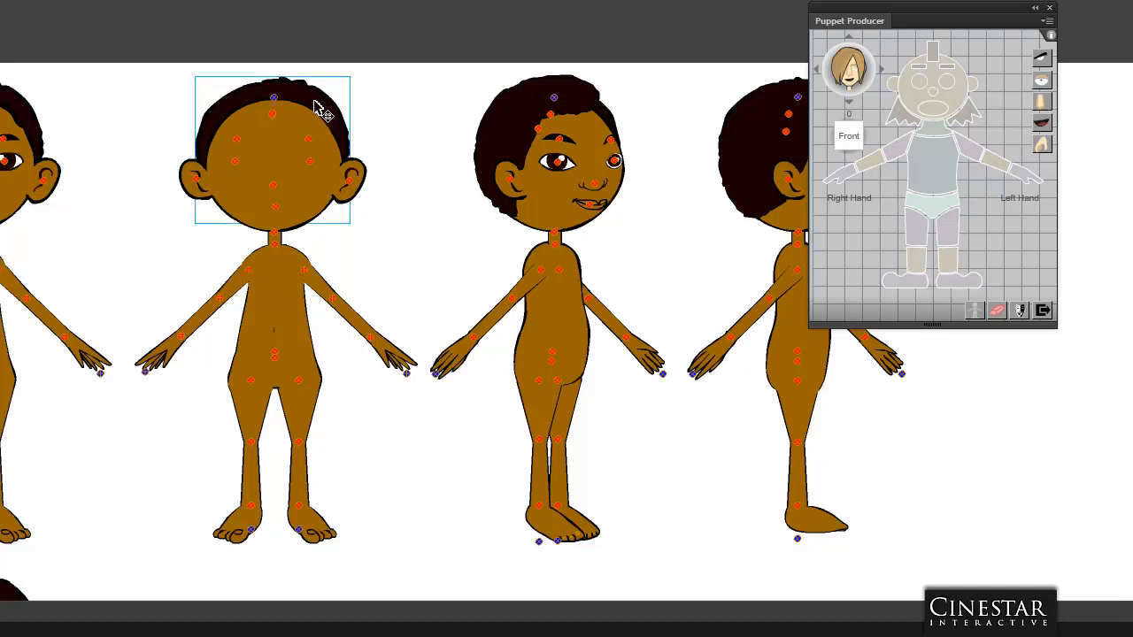
pyautogui.hotkey('ctrl', 'Up')
pyautogui.hotkey('ctrl', 'Up')
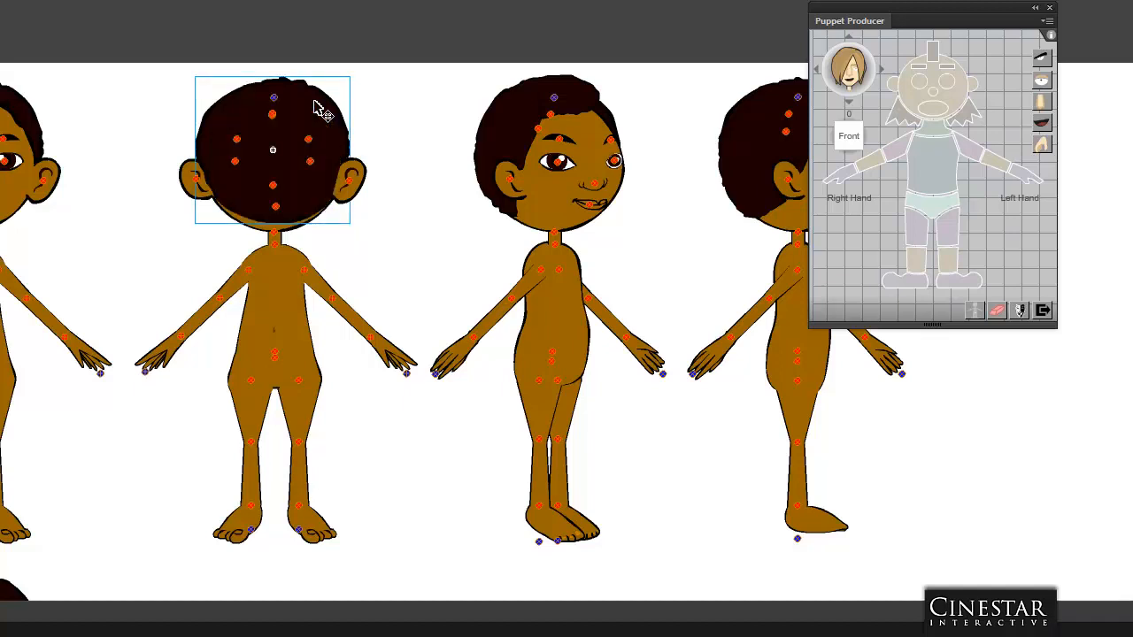
pyautogui.hotkey('ctrl', 'Up')
pyautogui.hotkey('ctrl', 'Down')
pyautogui.hotkey('ctrl', 'Down')
pyautogui.hotkey('ctrl', 'Up')
pyautogui.hotkey('ctrl', 'Down')
pyautogui.hotkey('ctrl', 'Up')
pyautogui.hotkey('ctrl', 'Up')
pyautogui.hotkey('ctrl', 'Up')
pyautogui.hotkey('ctrl', 'Down')
pyautogui.hotkey('ctrl', 'Down')
pyautogui.hotkey('ctrl', 'Up')
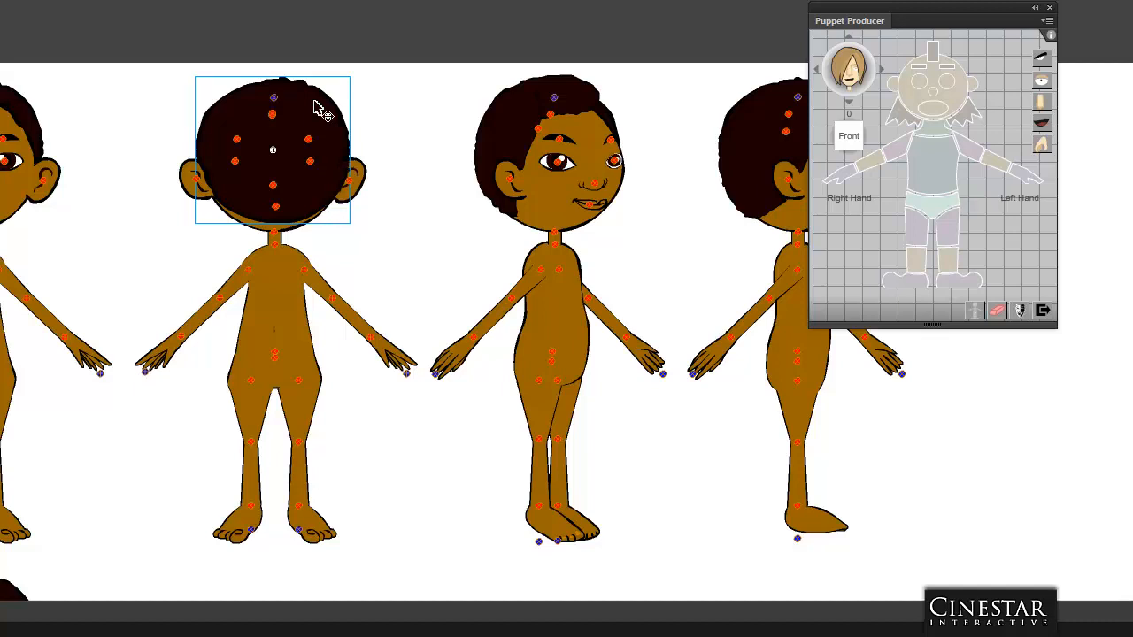
pyautogui.click(301, 250)
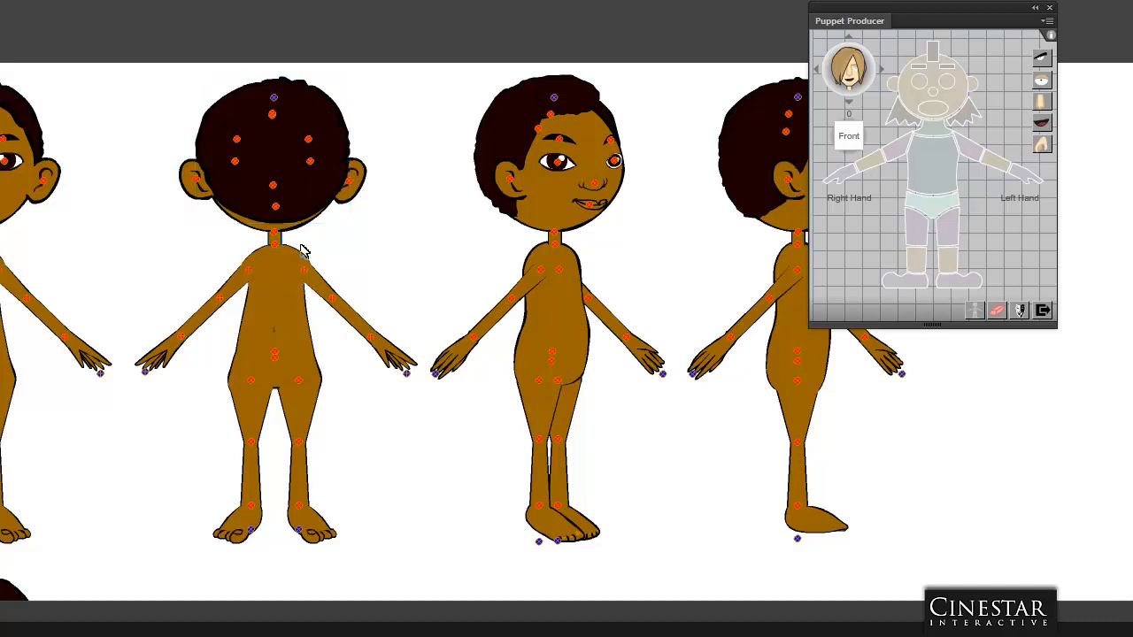
pyautogui.click(297, 413)
pyautogui.click(263, 436)
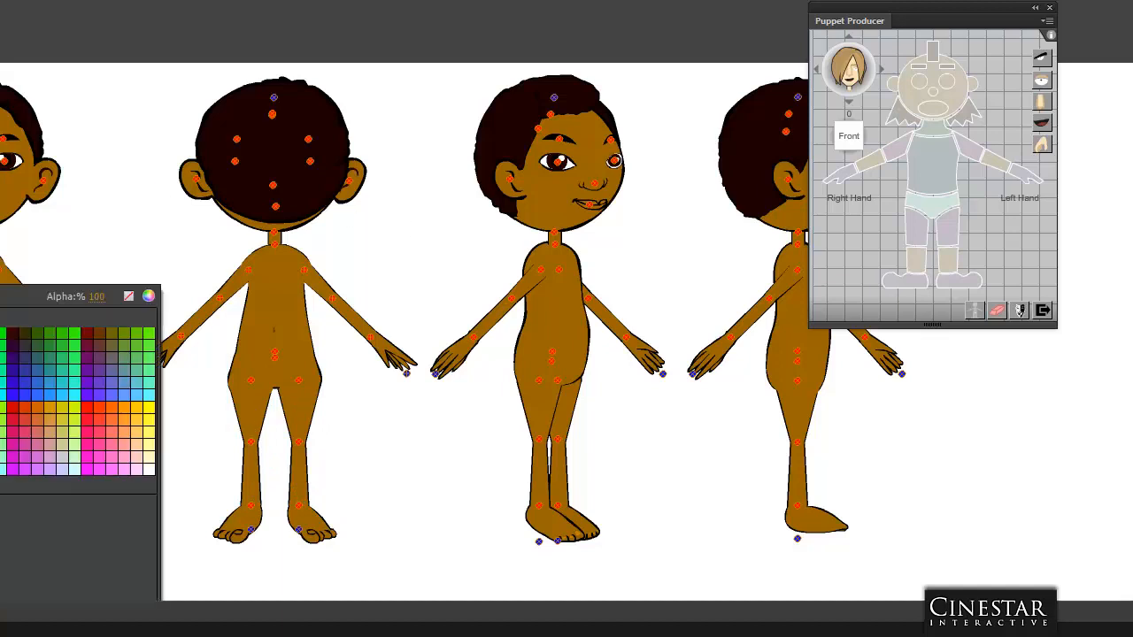
# Step: Brush red arrows pointing at both hands, both feet and the right-hand ear of the back-view puppet
pyautogui.click(136, 356)
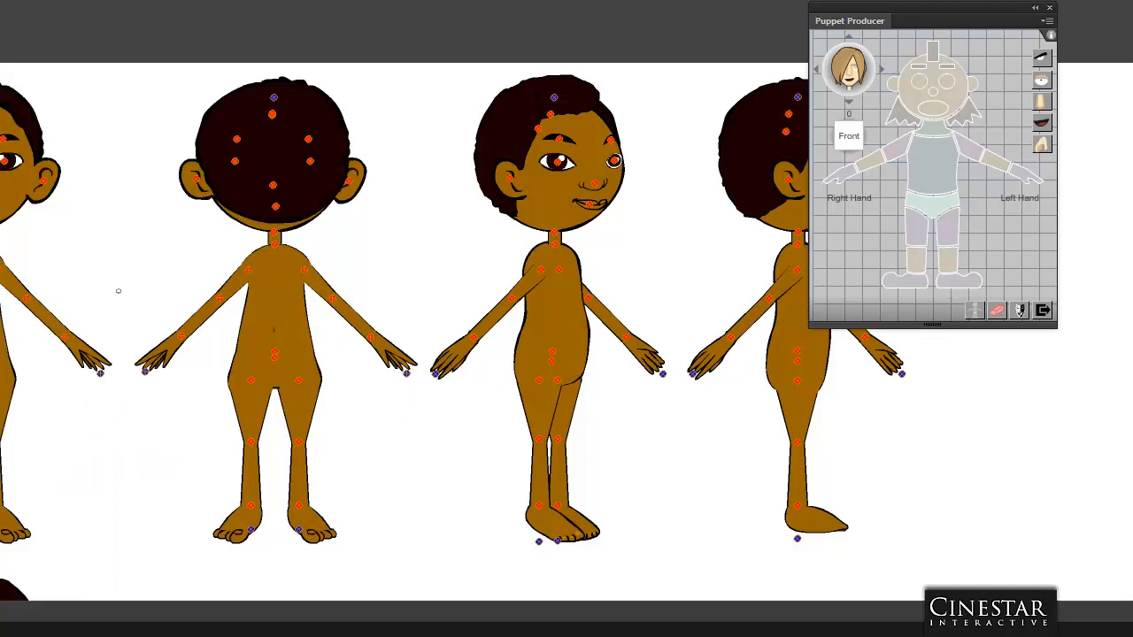
pyautogui.moveTo(118, 290)
pyautogui.mouseDown()
pyautogui.moveTo(135, 342)
pyautogui.moveTo(145, 319)
pyautogui.mouseUp()
pyautogui.moveTo(420, 298); pyautogui.dragTo(420, 333)
pyautogui.moveTo(376, 492)
pyautogui.mouseDown()
pyautogui.moveTo(334, 520)
pyautogui.moveTo(357, 521)
pyautogui.mouseUp()
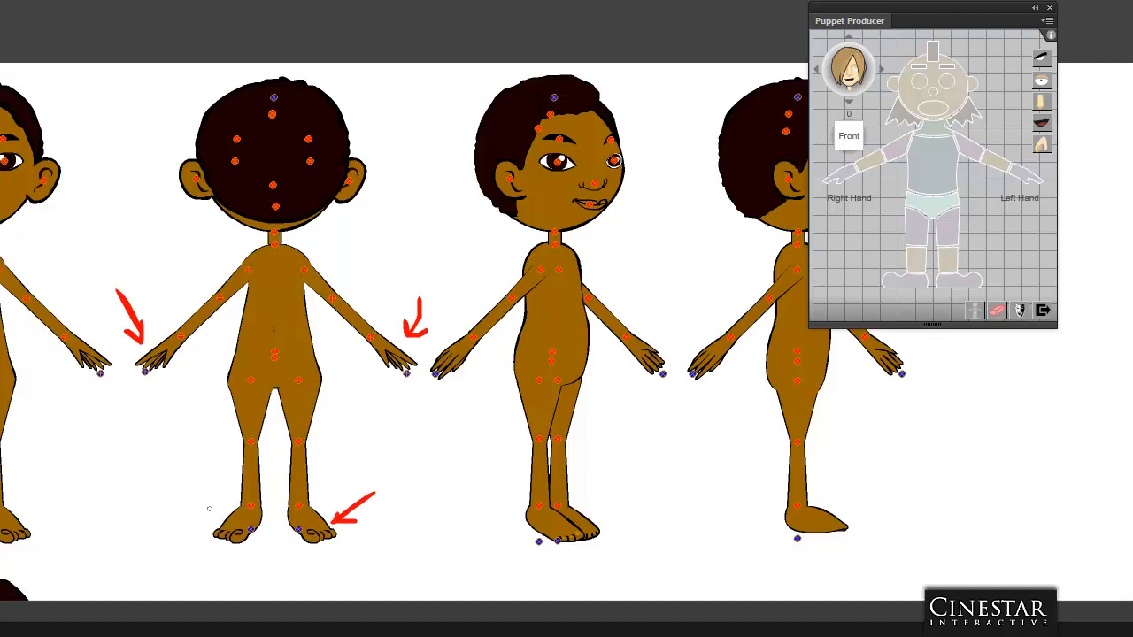
pyautogui.moveTo(207, 499)
pyautogui.mouseDown()
pyautogui.moveTo(226, 511)
pyautogui.moveTo(207, 514)
pyautogui.mouseUp()
pyautogui.moveTo(408, 122)
pyautogui.mouseDown()
pyautogui.moveTo(372, 161)
pyautogui.moveTo(392, 161)
pyautogui.mouseUp()
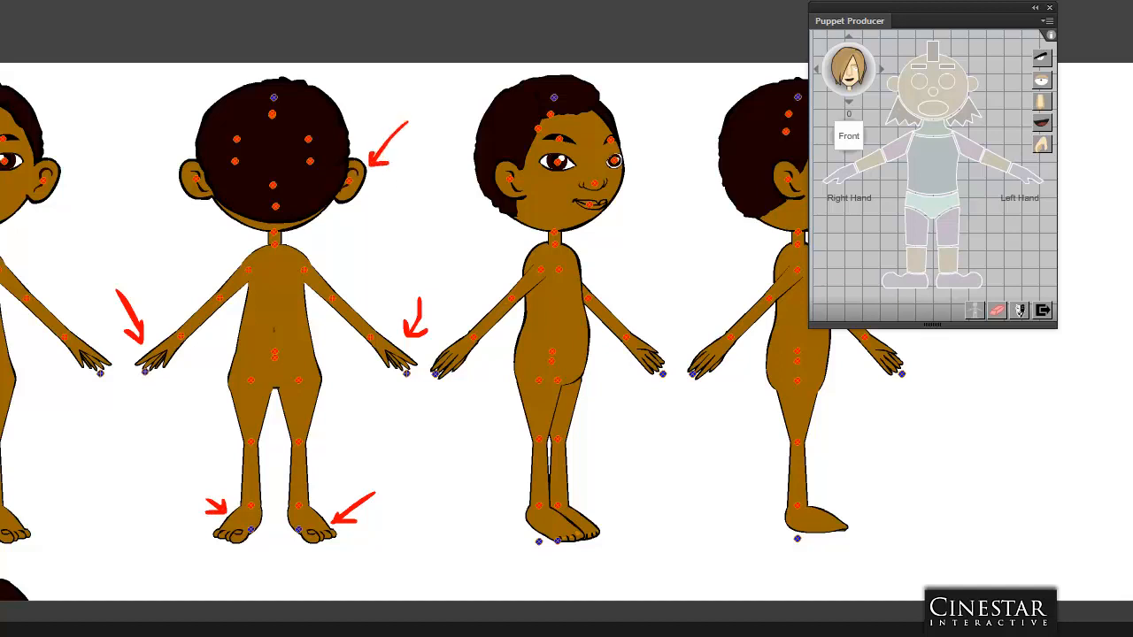
# Step: Move the right-hand ear of the back-view puppet straight down, clear of the head
pyautogui.click(367, 180)
pyautogui.press('Down')
pyautogui.press('Down')
pyautogui.press('Down')
pyautogui.press('Down')
pyautogui.press('Down')
pyautogui.press('Down')
pyautogui.press('Down')
pyautogui.press('Down')
pyautogui.press('Down')
pyautogui.press('Down')
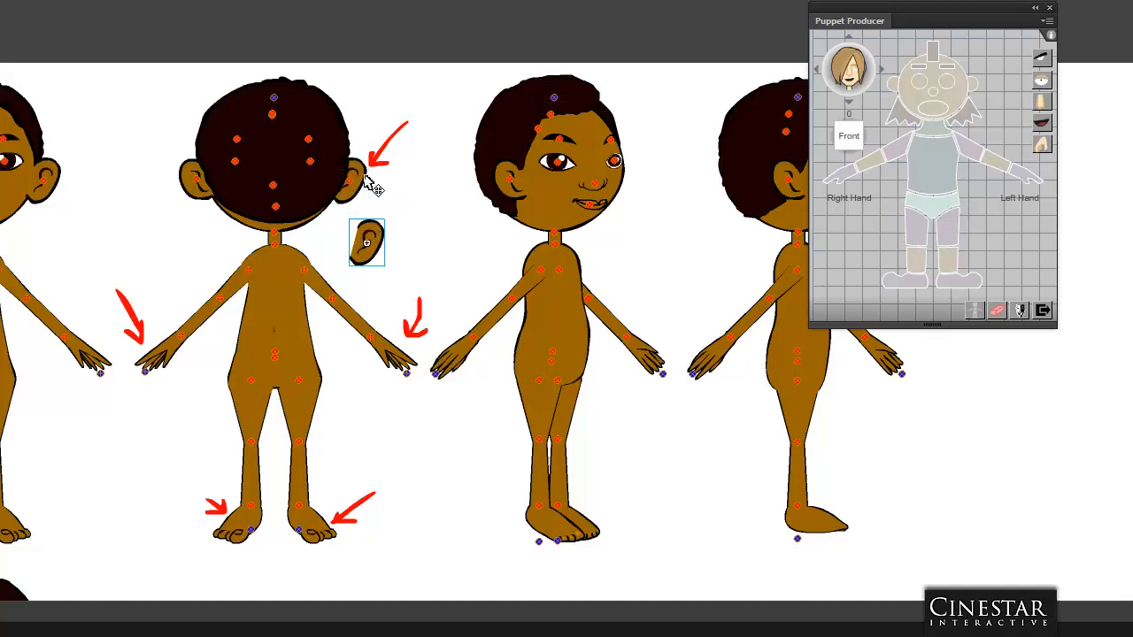
# Step: Break apart the separated ear and delete its inner detail lines, keeping only the outline and fill
pyautogui.hotkey('ctrl', 'b')
pyautogui.click(432, 196)
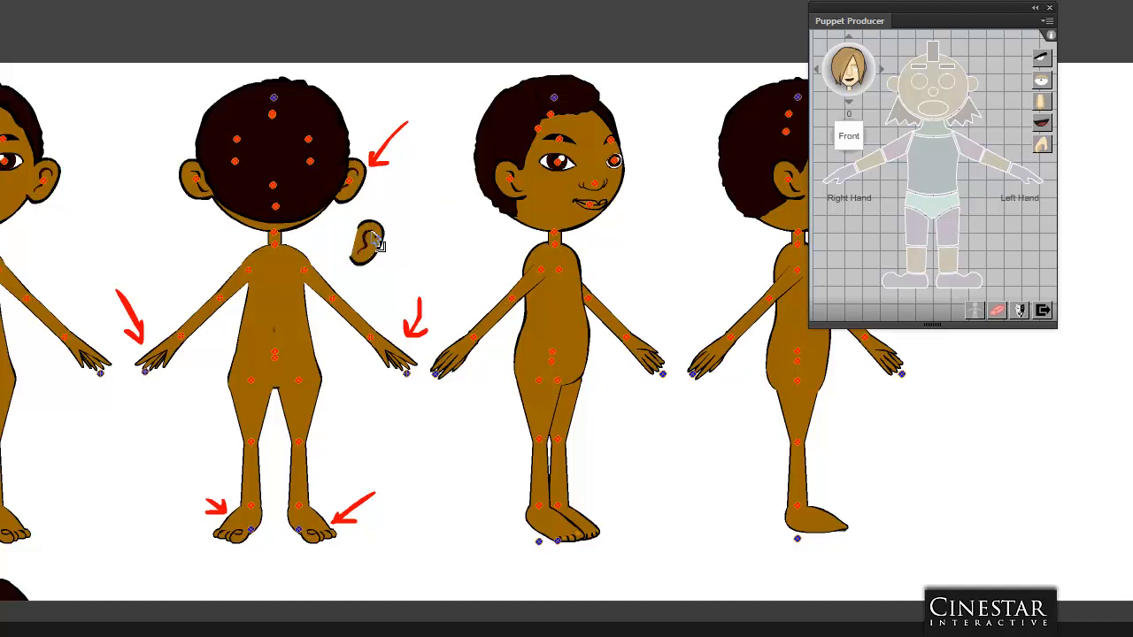
pyautogui.click(375, 236)
pyautogui.click(425, 255)
pyautogui.click(368, 246)
# Step: Convert the cleaned-up ear artwork into a movie clip symbol named "_ear"
pyautogui.moveTo(400, 214); pyautogui.dragTo(346, 276)
pyautogui.press('F8')
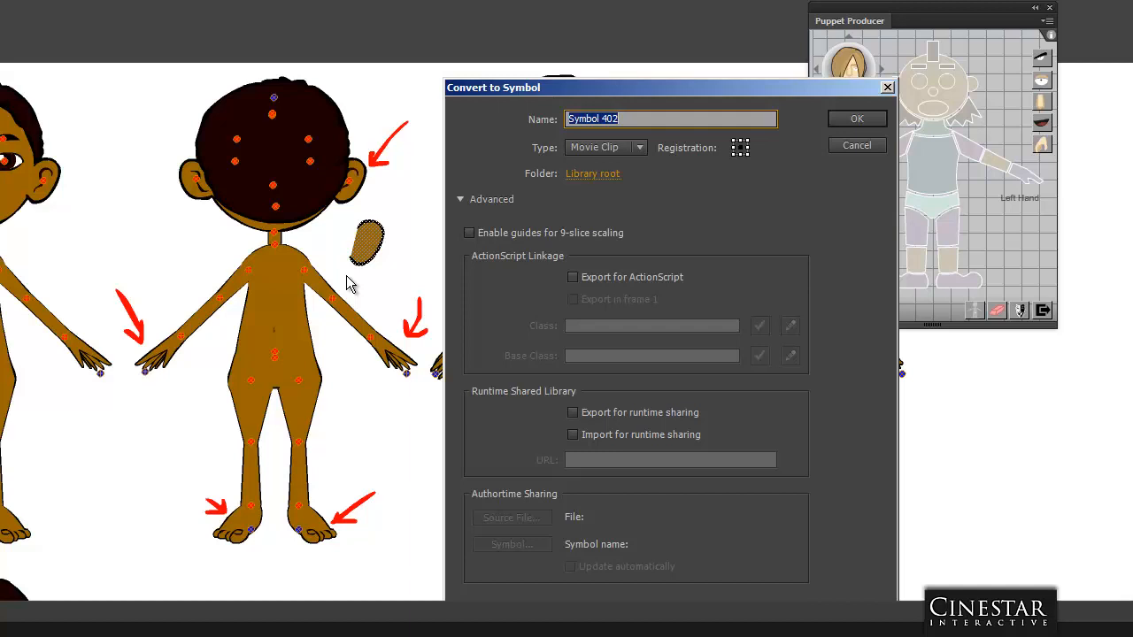
pyautogui.press('BackSpace')
pyautogui.write('_ear')
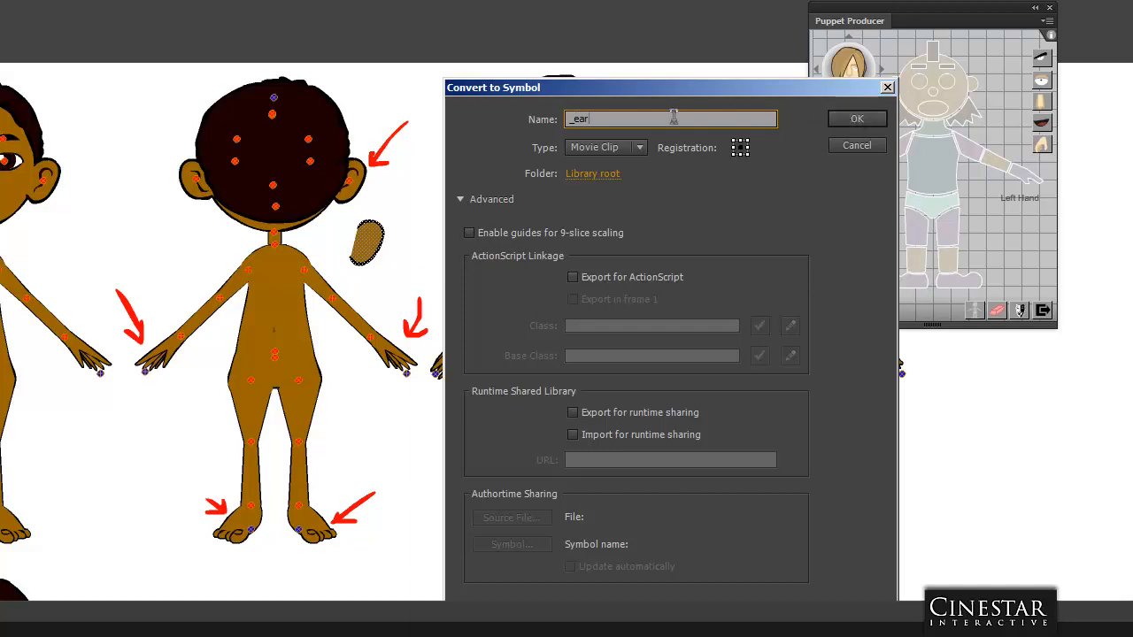
pyautogui.moveTo(577, 119); pyautogui.dragTo(557, 119)
pyautogui.click(835, 122)
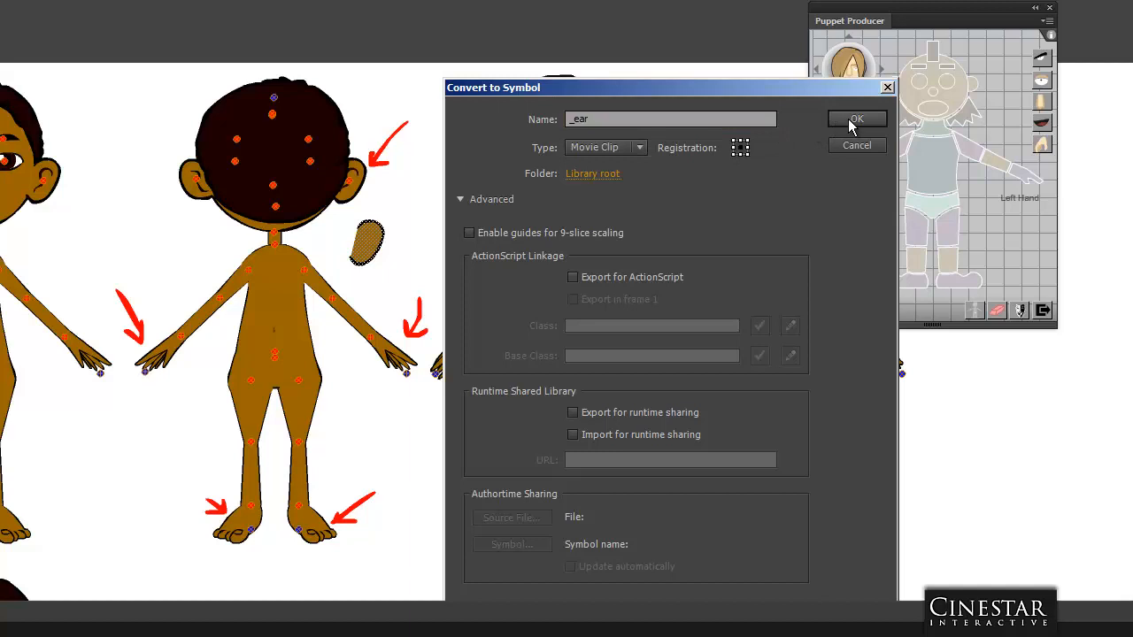
# Step: Finish creating the "_ear" symbol and delete its loose copy from the stage
pyautogui.click(848, 119)
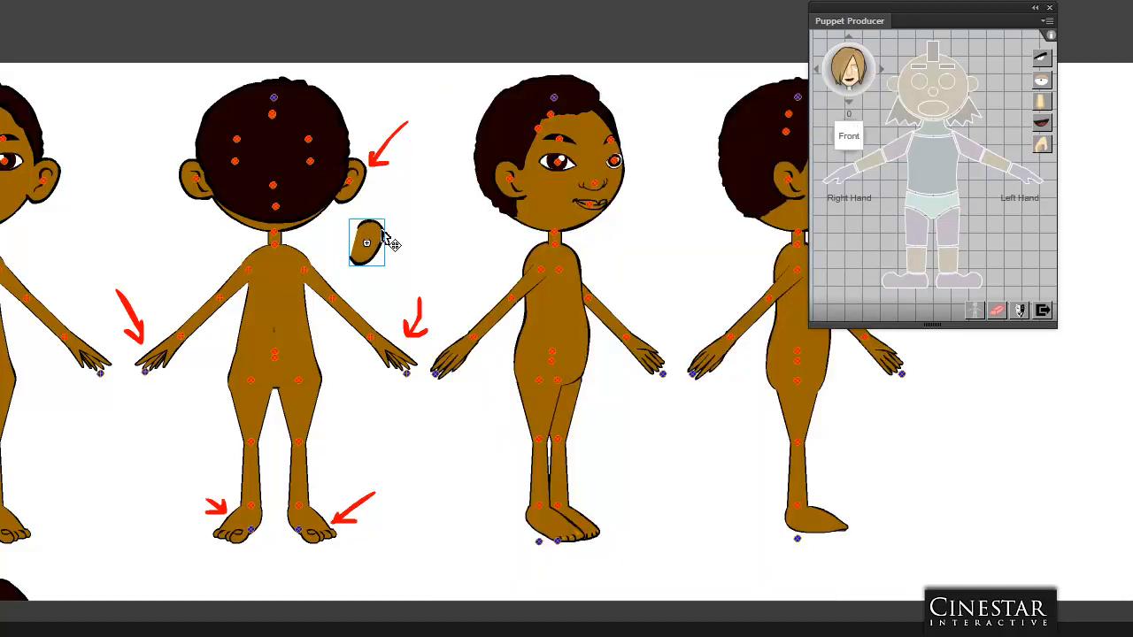
pyautogui.moveTo(384, 245); pyautogui.dragTo(445, 234)
pyautogui.press('Delete')
# Step: Swap the right-hand ear on the back-view puppet's head for the "_ear" symbol
pyautogui.rightClick(366, 181)
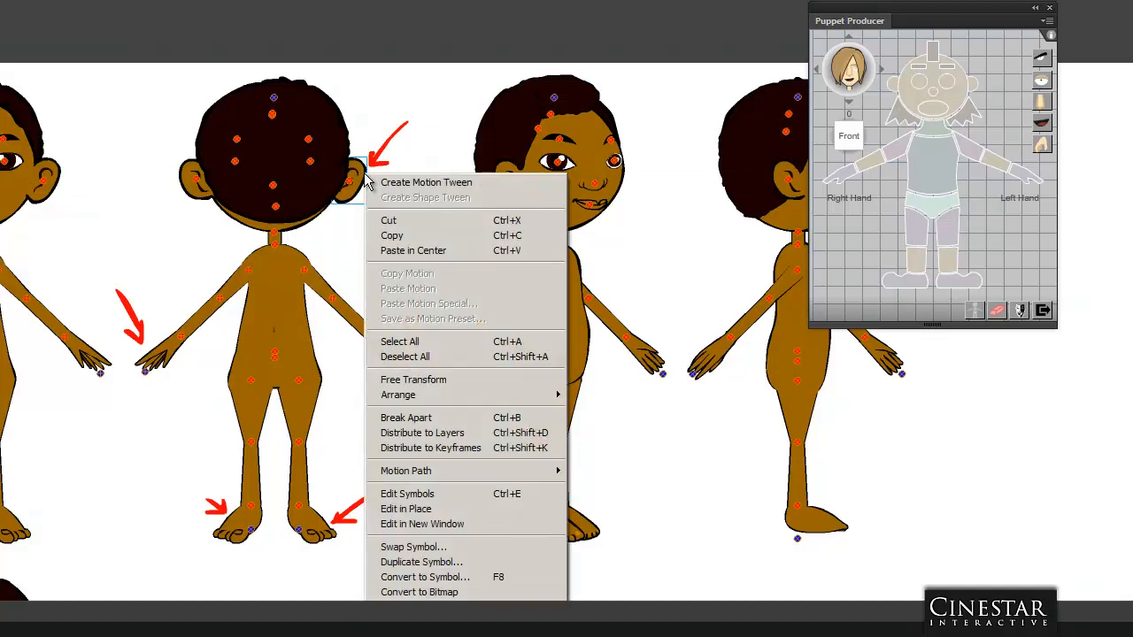
pyautogui.click(407, 549)
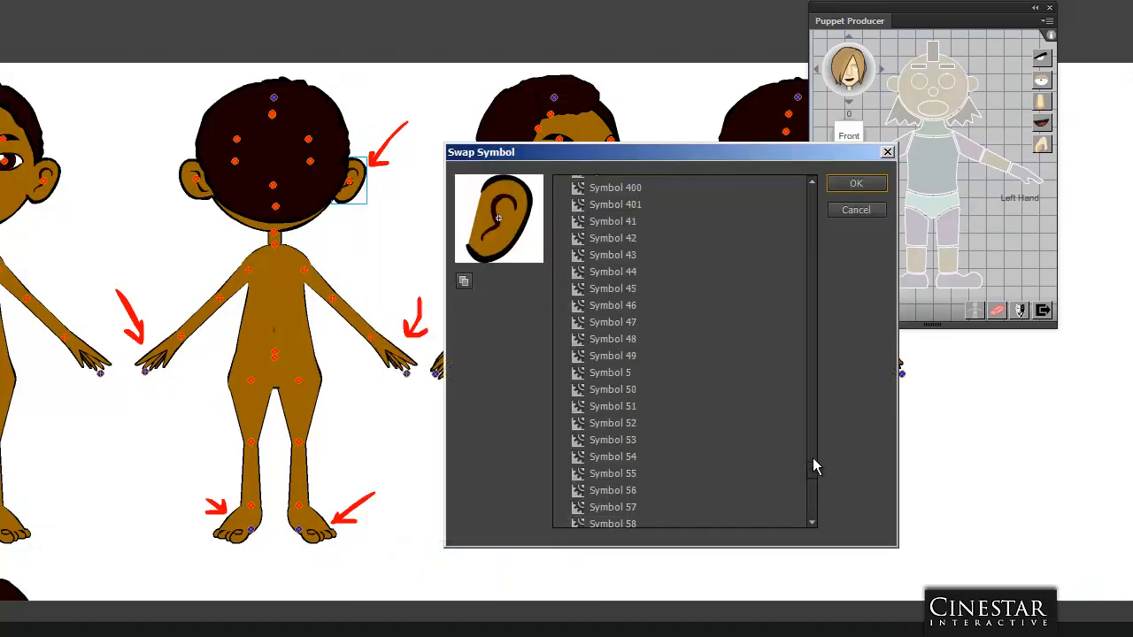
pyautogui.moveTo(814, 460); pyautogui.dragTo(811, 179)
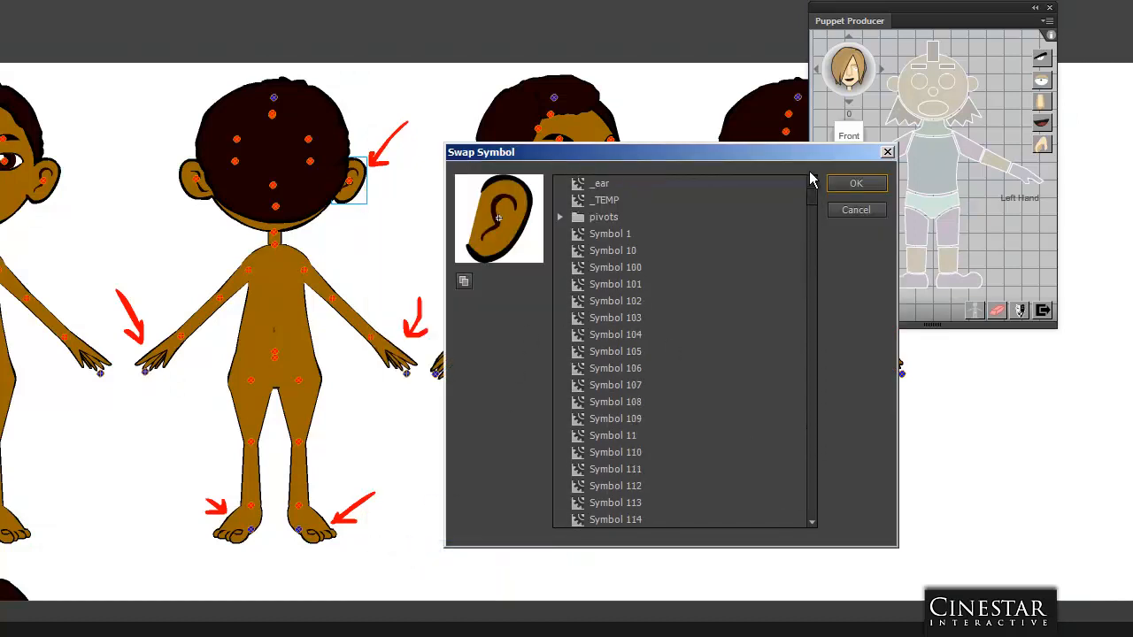
pyautogui.click(601, 188)
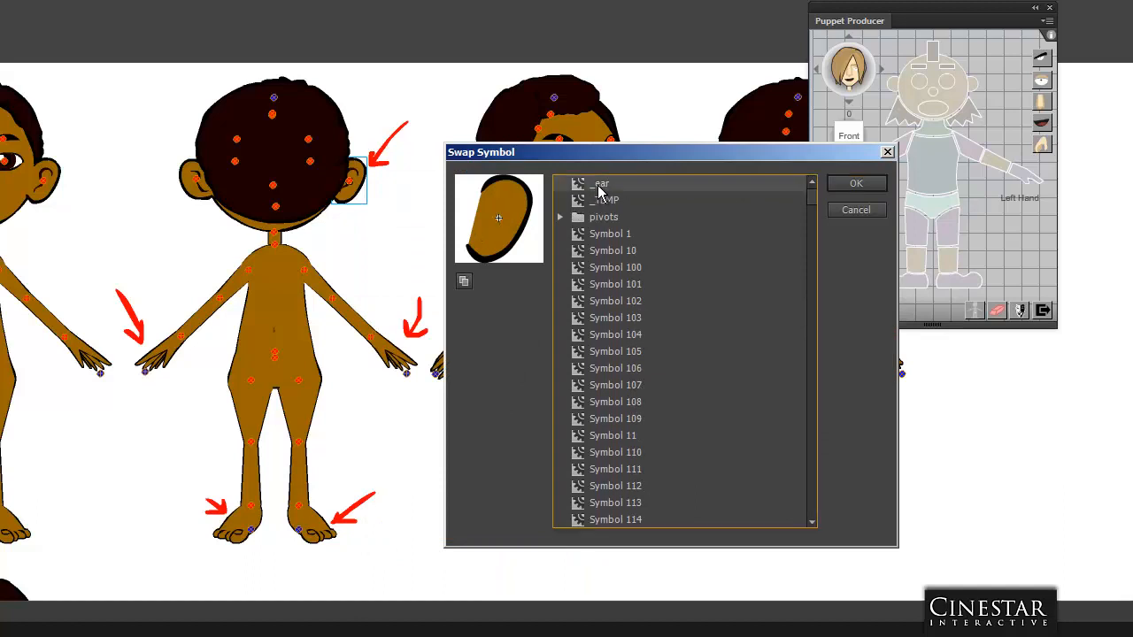
pyautogui.click(853, 187)
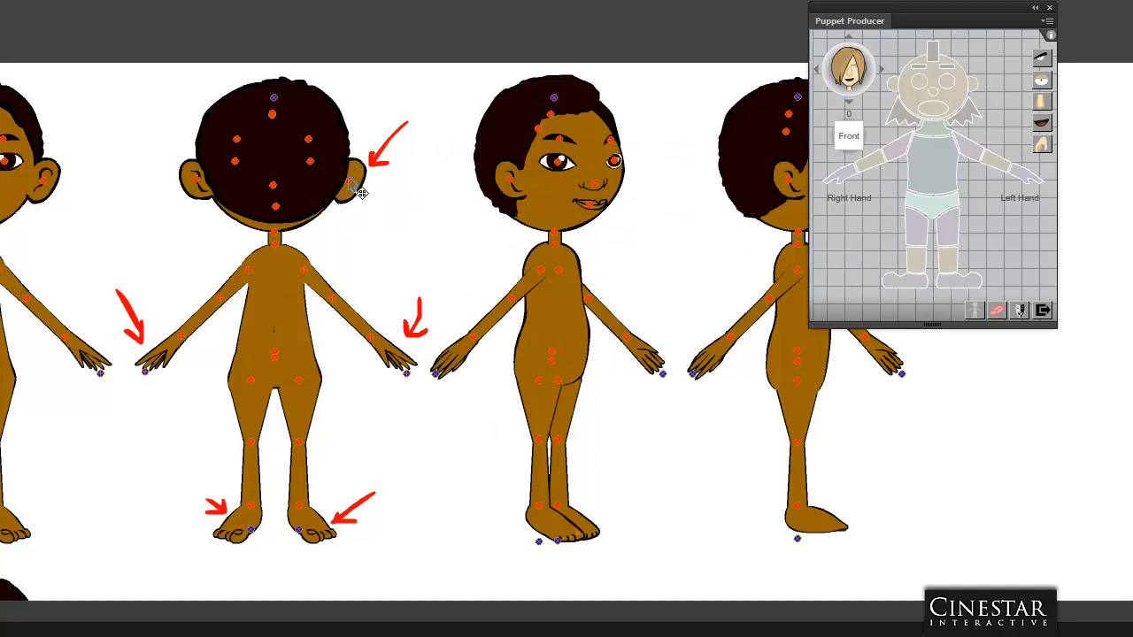
# Step: Check the instance name of the swapped right-hand ear in its properties
pyautogui.click(362, 193)
pyautogui.moveTo(602, 24); pyautogui.dragTo(453, 29)
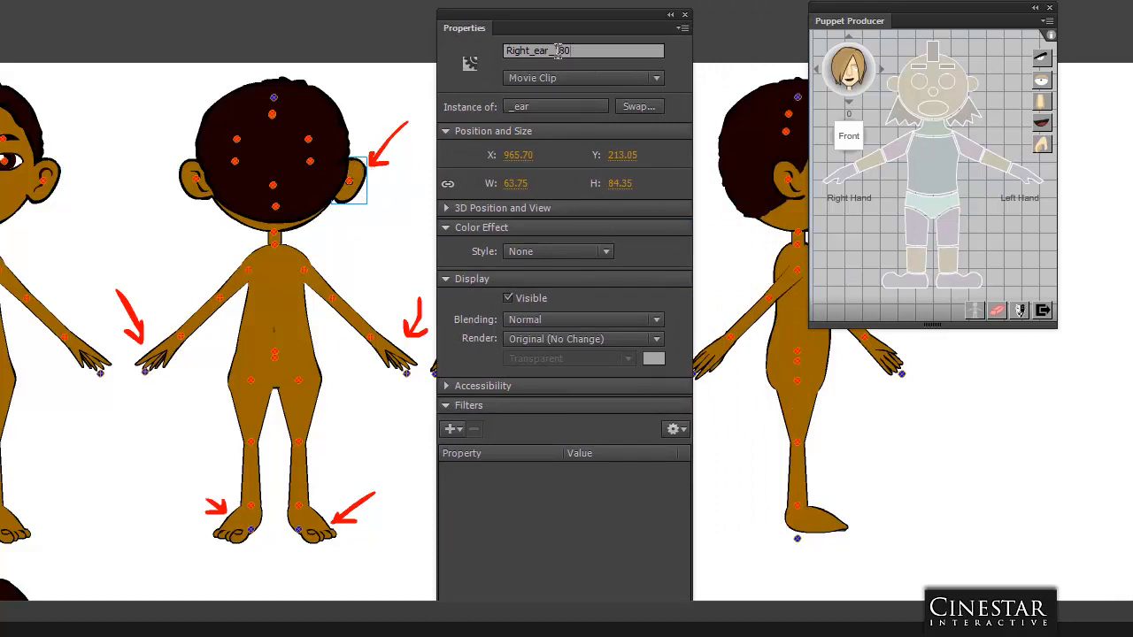
pyautogui.click(585, 57)
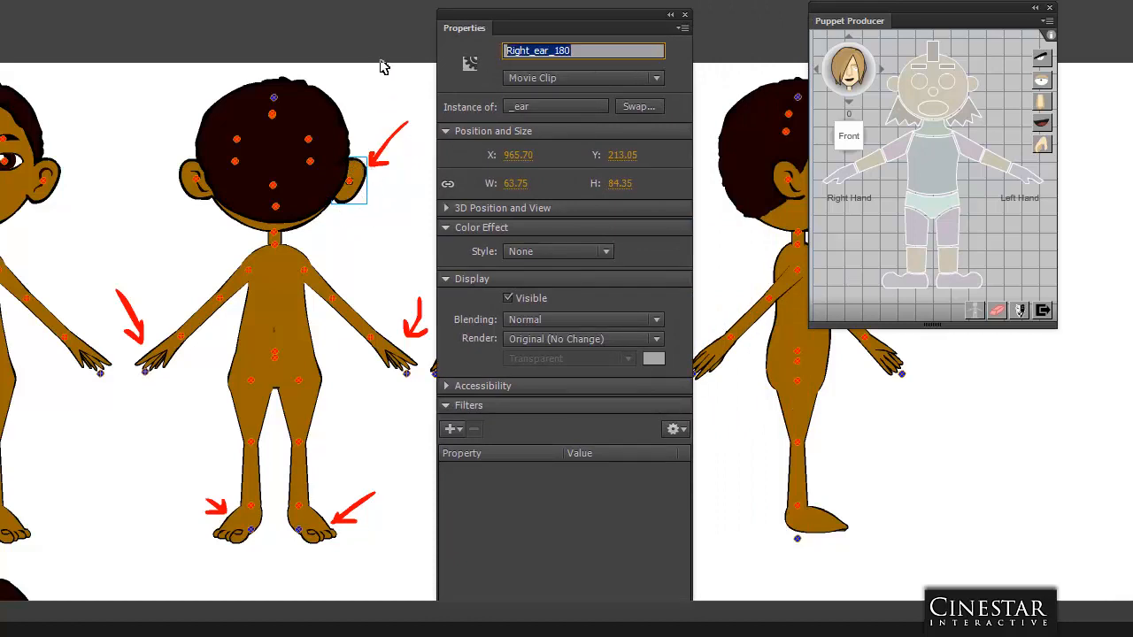
pyautogui.click(350, 92)
# Step: Swap the left-hand ear on the back-view puppet's head for the "_ear" symbol
pyautogui.click(196, 177)
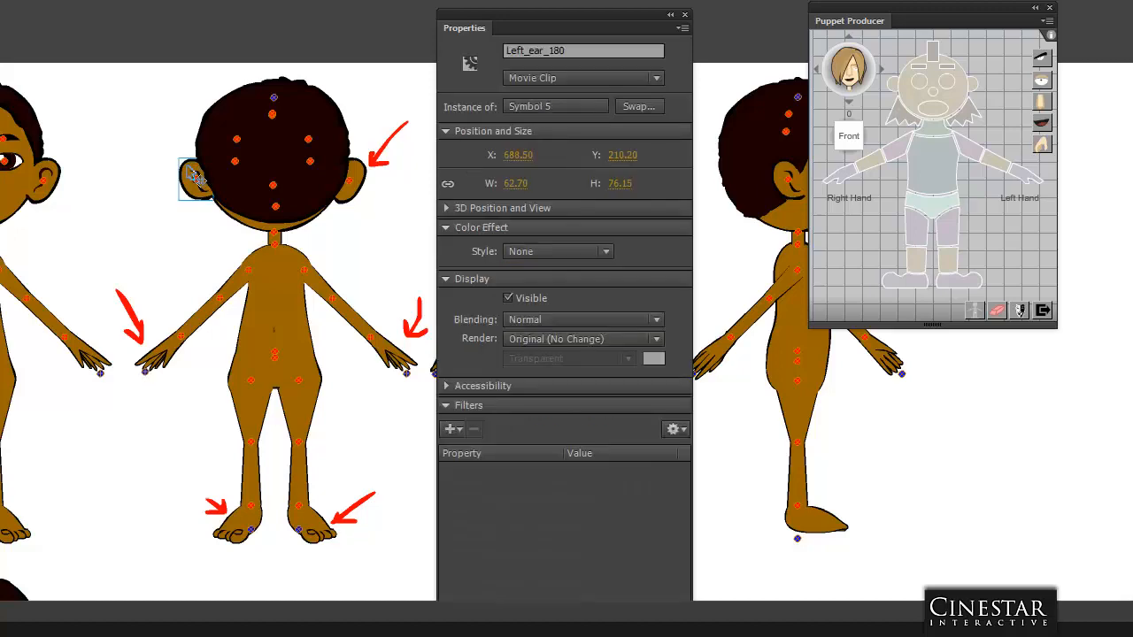
pyautogui.rightClick(191, 169)
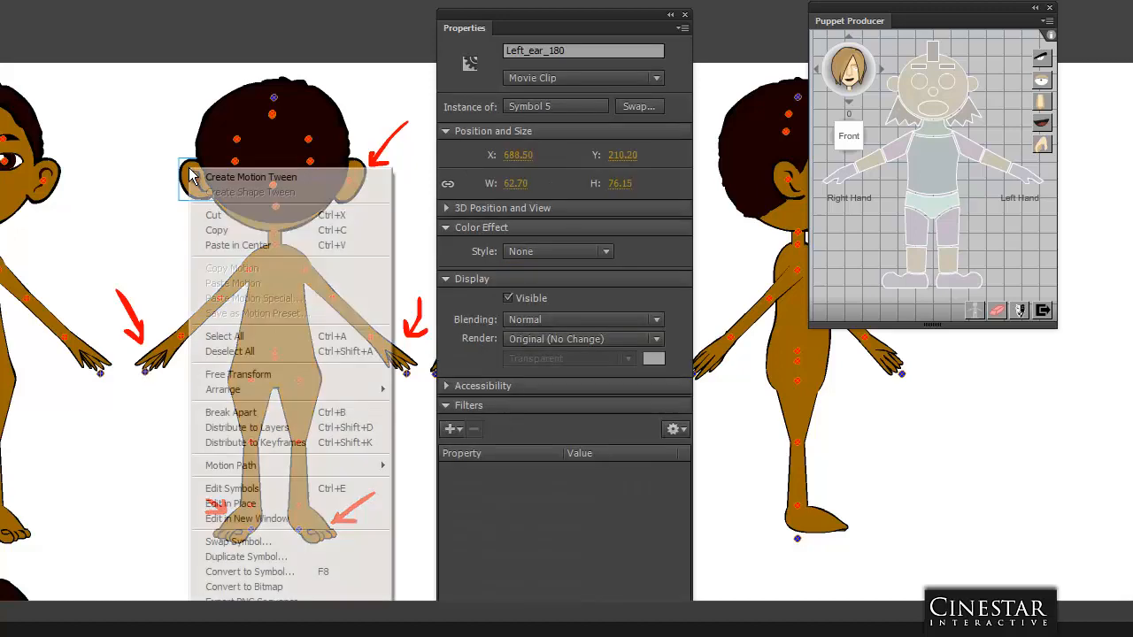
pyautogui.click(225, 544)
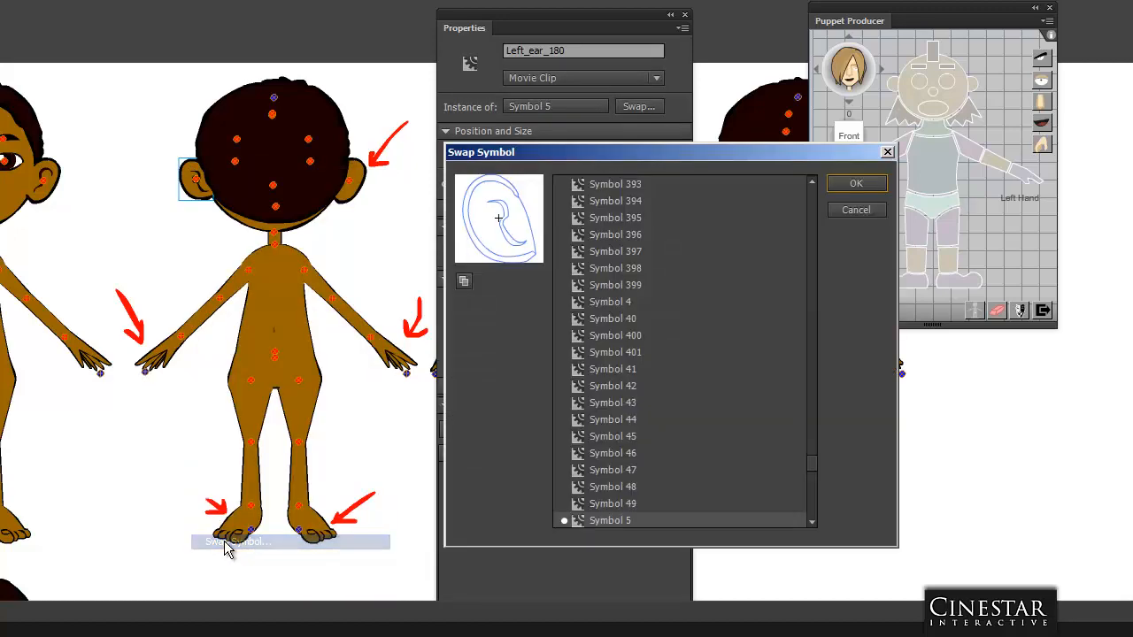
pyautogui.moveTo(816, 454); pyautogui.dragTo(816, 188)
pyautogui.click(606, 184)
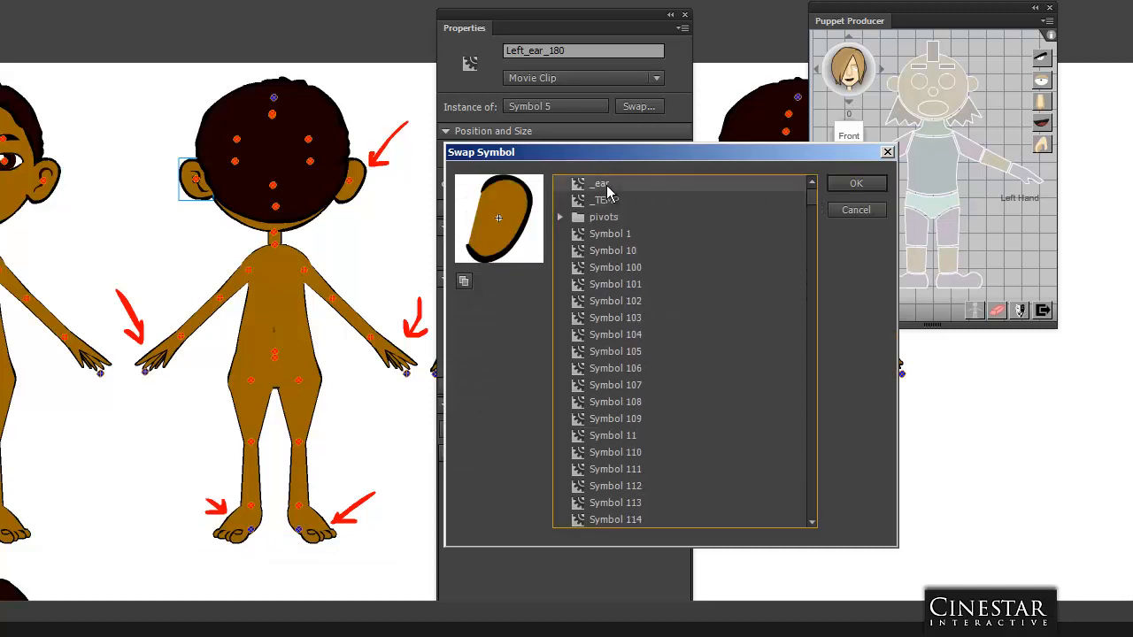
pyautogui.click(855, 186)
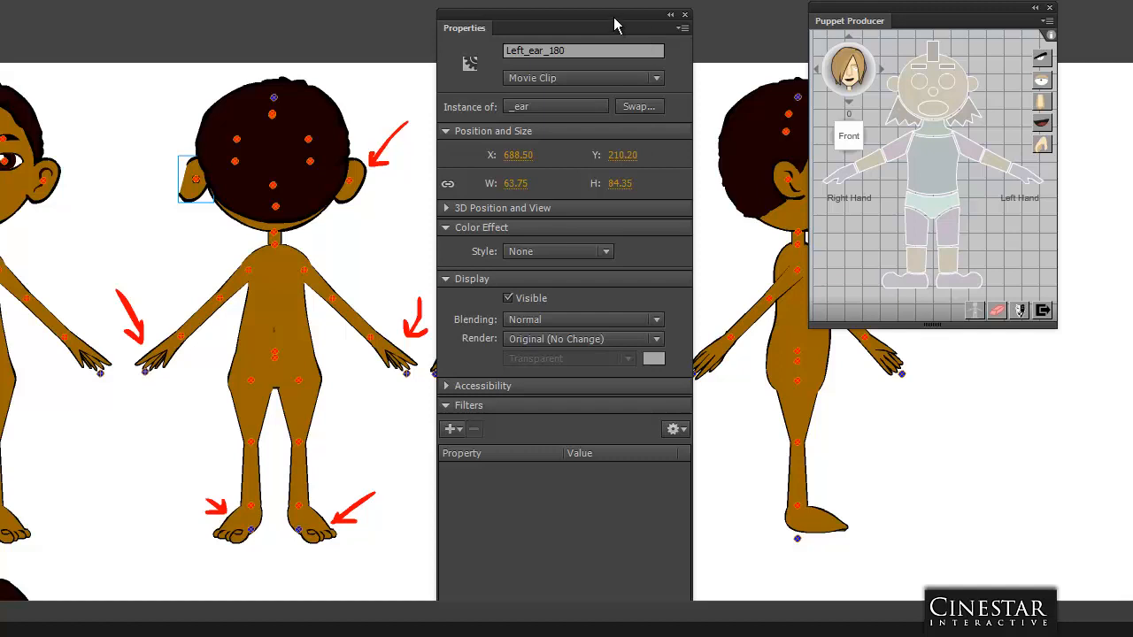
# Step: Flip the left-hand ear of the back-view puppet horizontally
pyautogui.moveTo(624, 26); pyautogui.dragTo(819, 21)
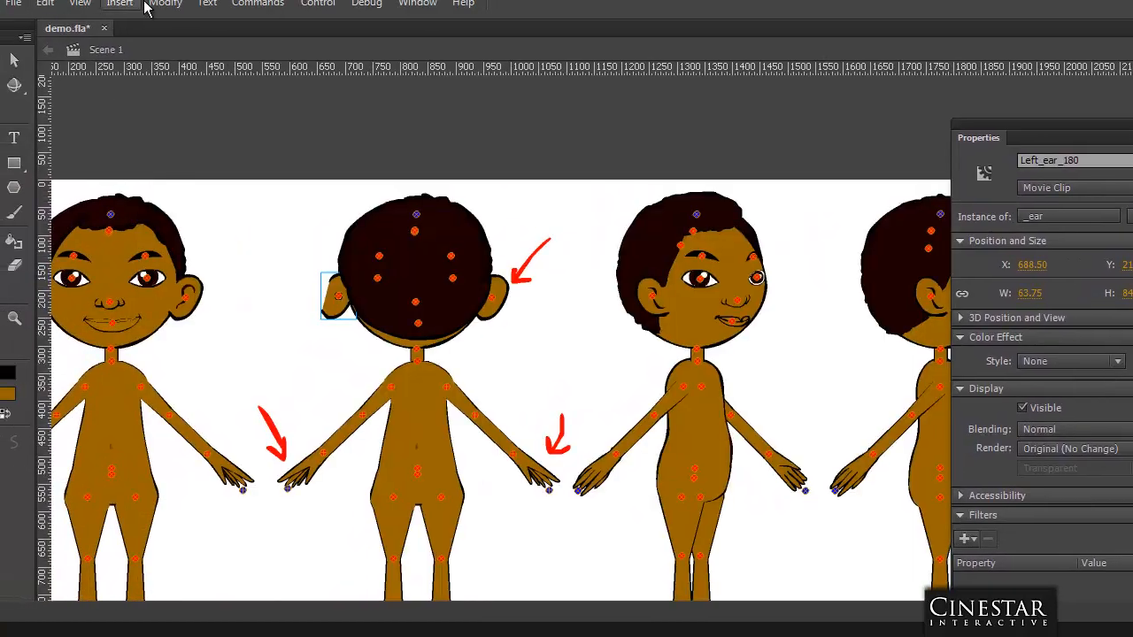
pyautogui.click(150, 5)
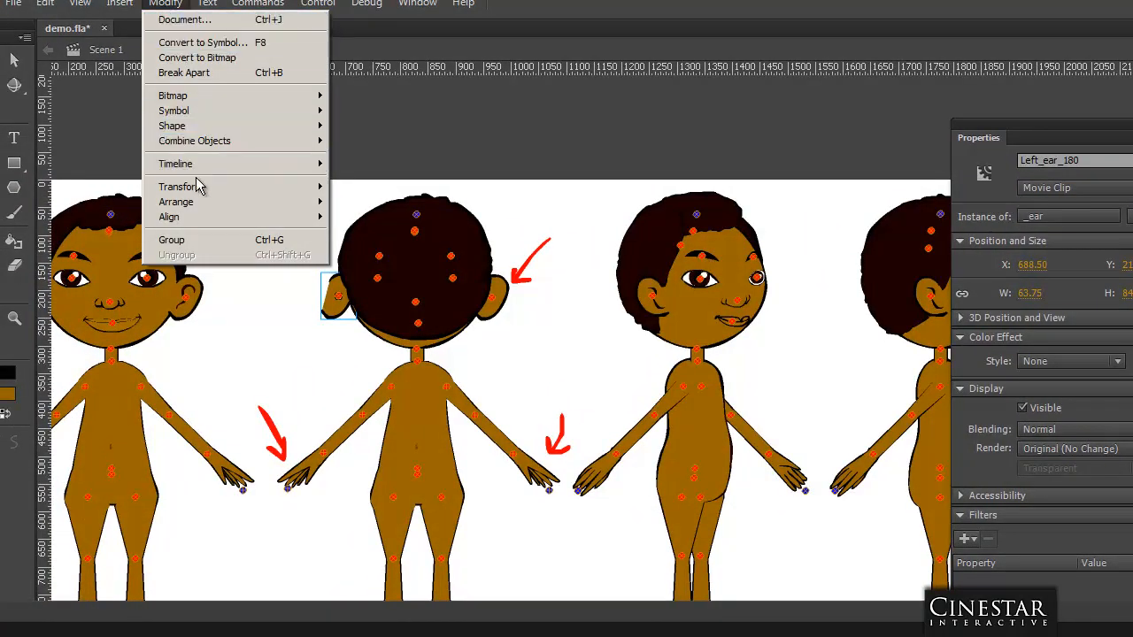
pyautogui.moveTo(203, 186)
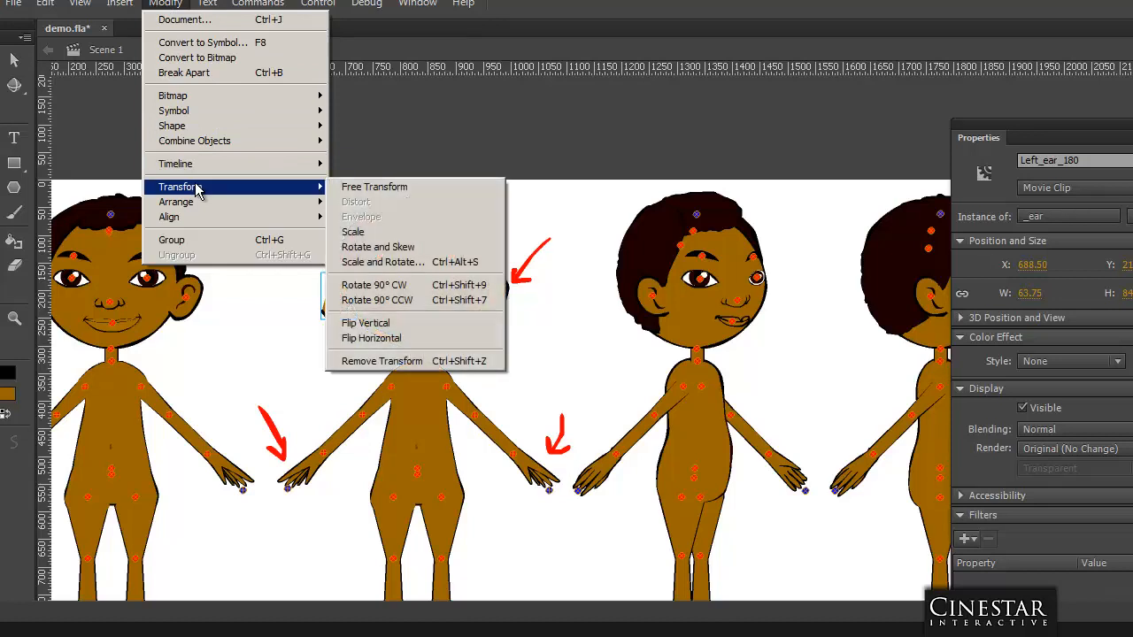
pyautogui.click(395, 339)
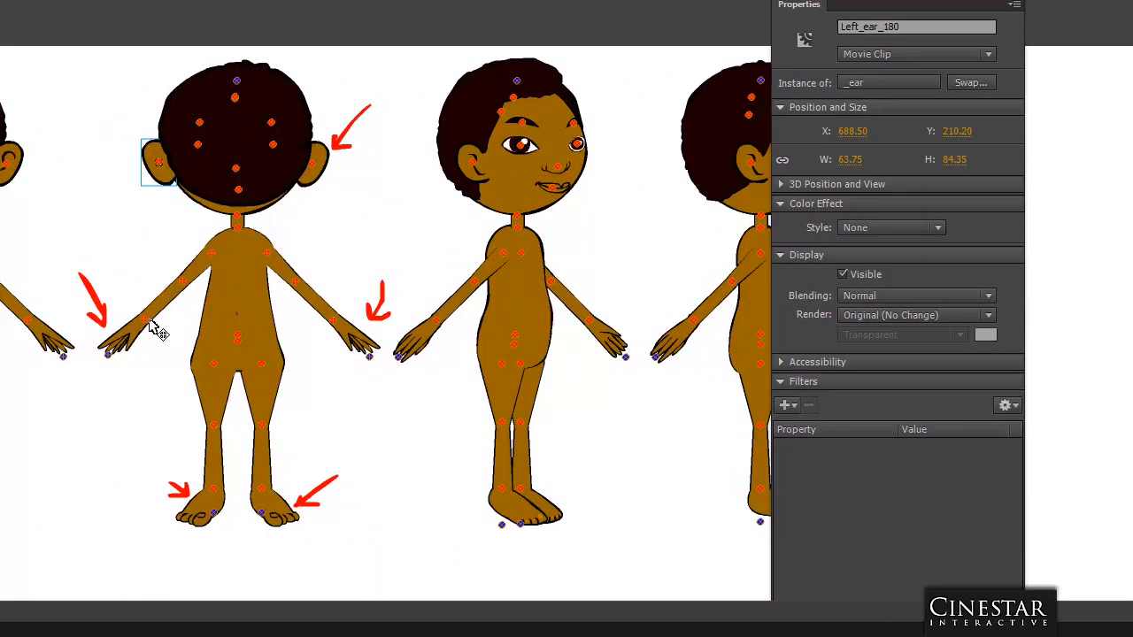
# Step: Duplicate the back-view puppet's upper torso, move the copy to the empty area beside the head, and break it apart
pyautogui.click(255, 305)
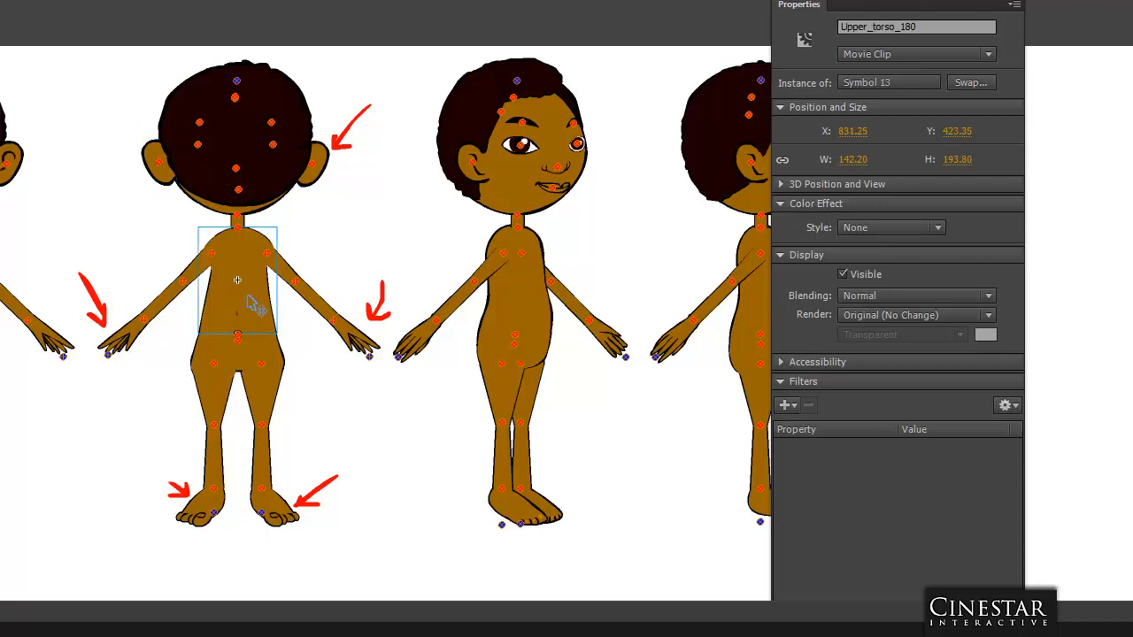
pyautogui.hotkey('ctrl', 'd')
pyautogui.moveTo(254, 304); pyautogui.dragTo(400, 209)
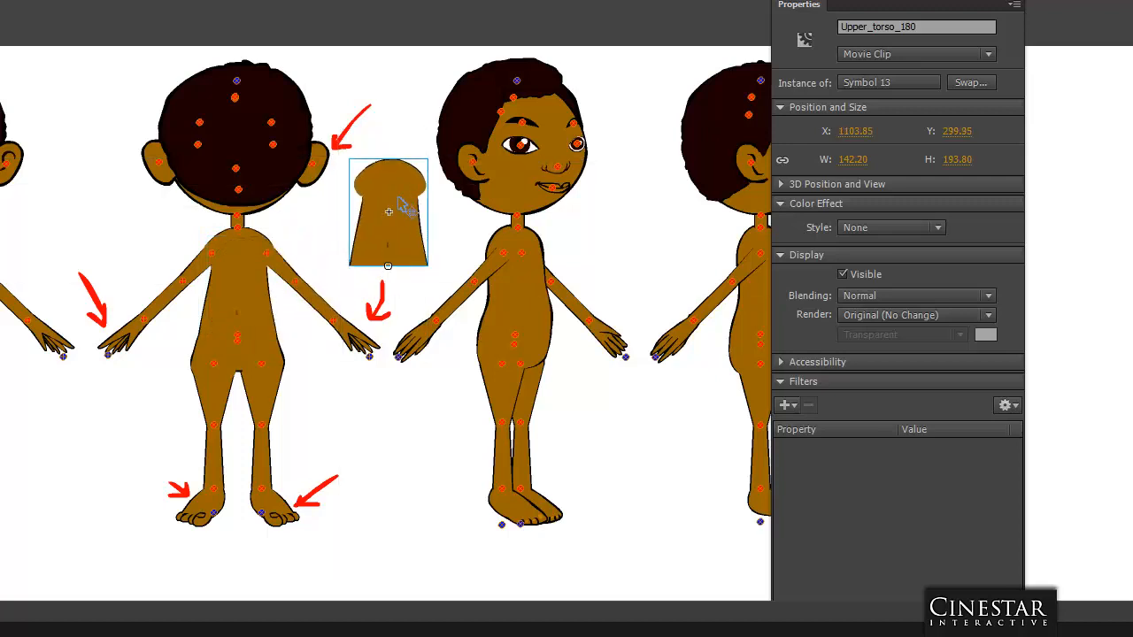
pyautogui.hotkey('ctrl', 'b')
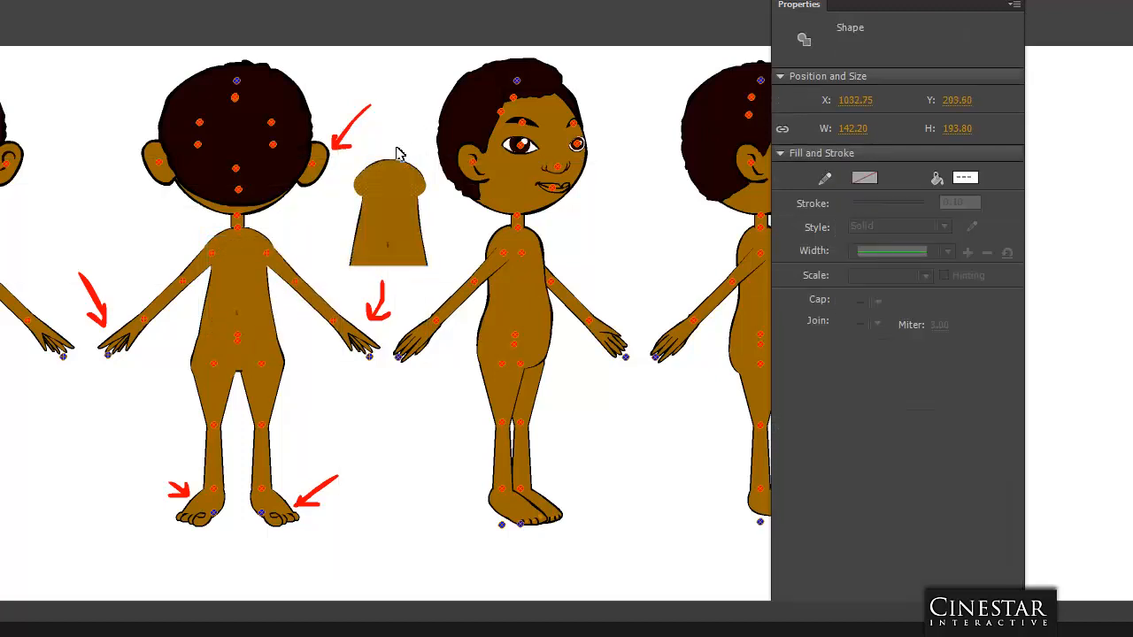
# Step: Paint over the navel on the torso copy with the Brush tool in the skin colour
pyautogui.click(345, 173)
pyautogui.press('b')
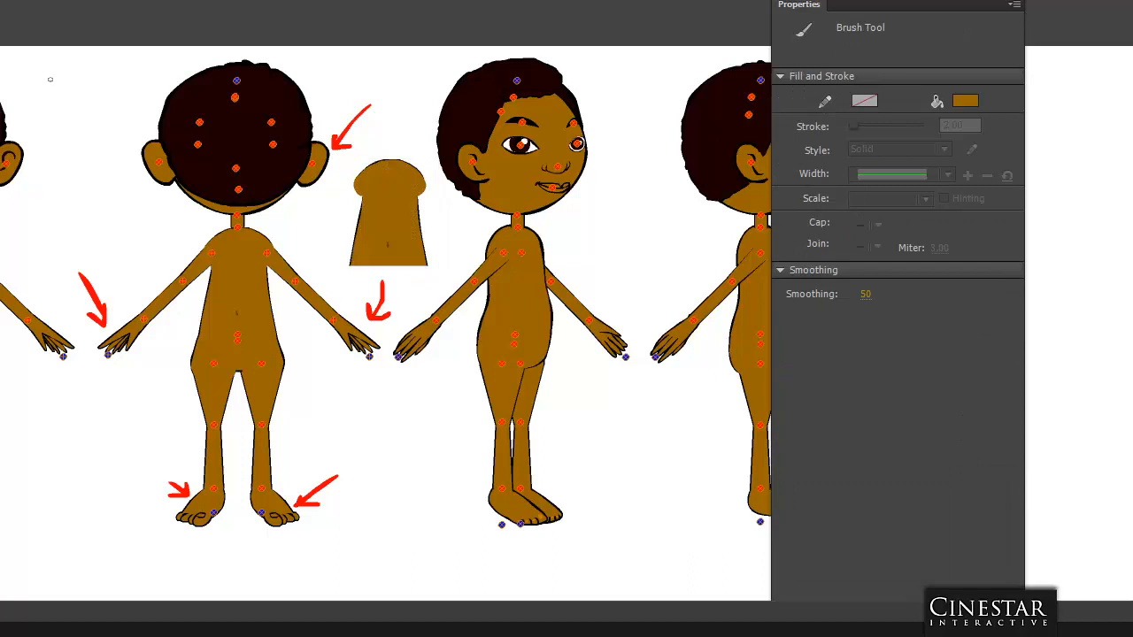
pyautogui.press('k')
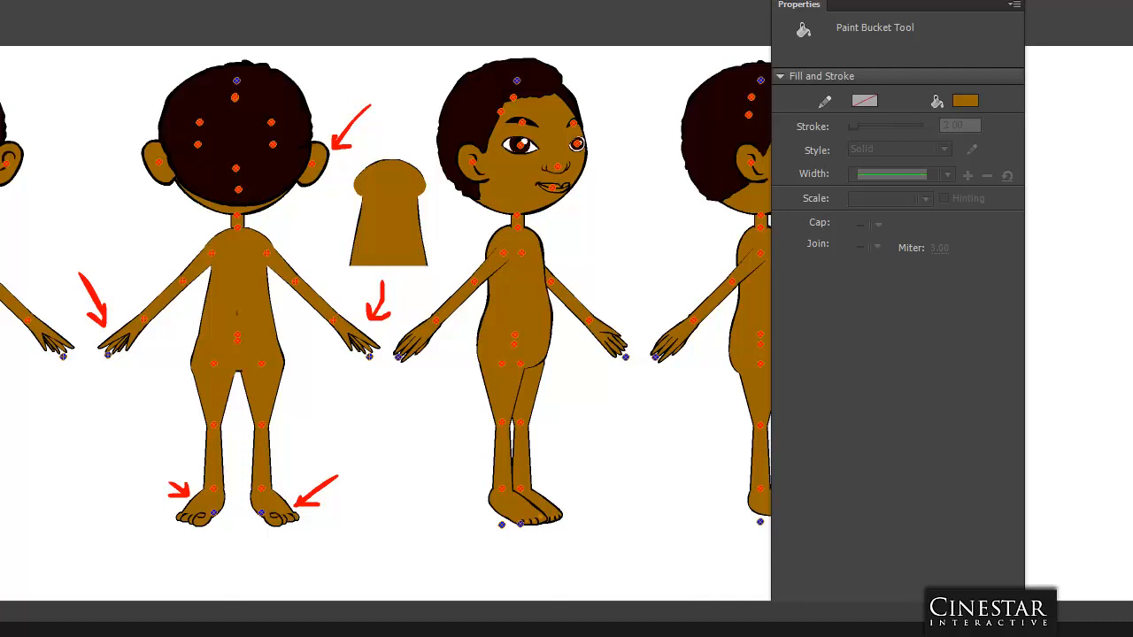
pyautogui.press('b')
# Step: Set the brush fill to a darker brown with 49% brightness and paint shoulder-blade and spine lines on the torso copy
pyautogui.click(110, 280)
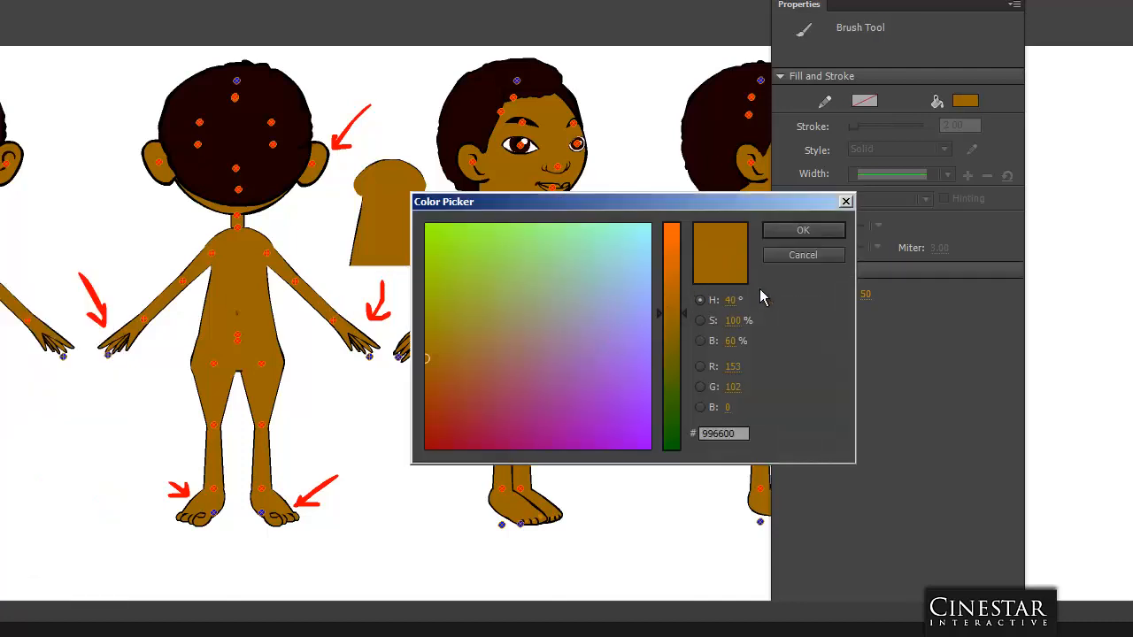
pyautogui.click(732, 340)
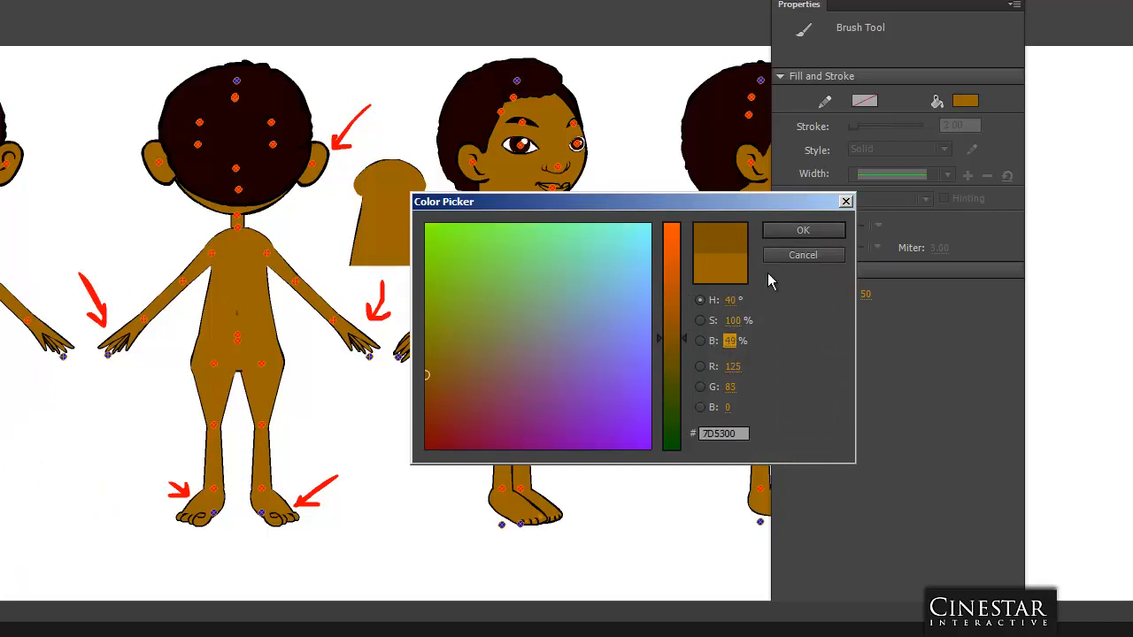
pyautogui.click(801, 232)
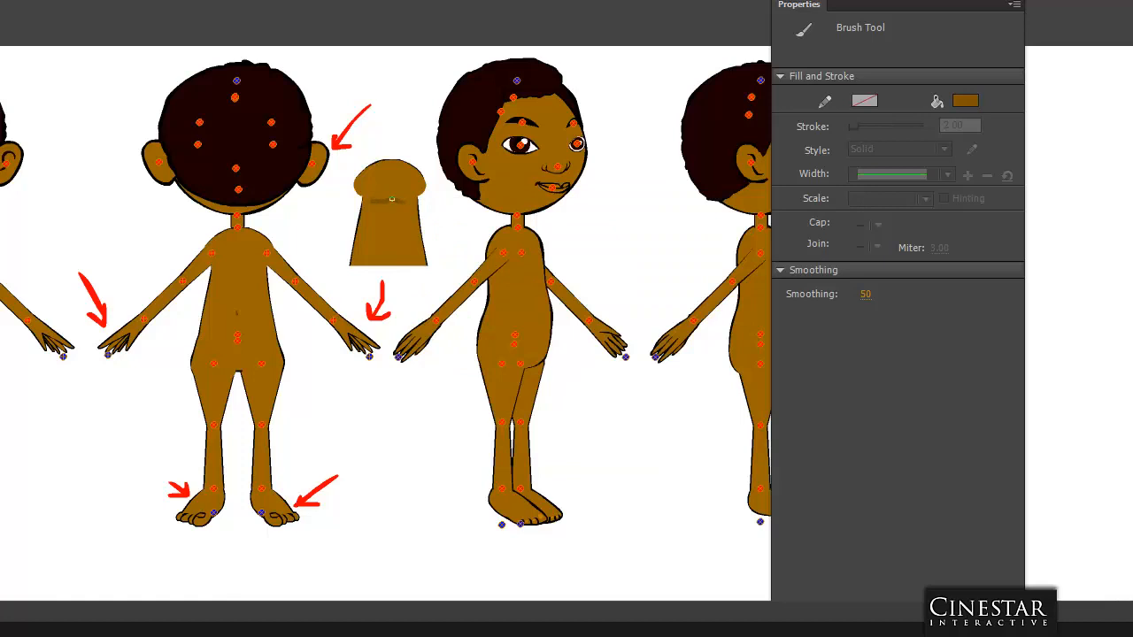
pyautogui.moveTo(391, 199); pyautogui.dragTo(391, 230)
pyautogui.press('v')
pyautogui.click(389, 212)
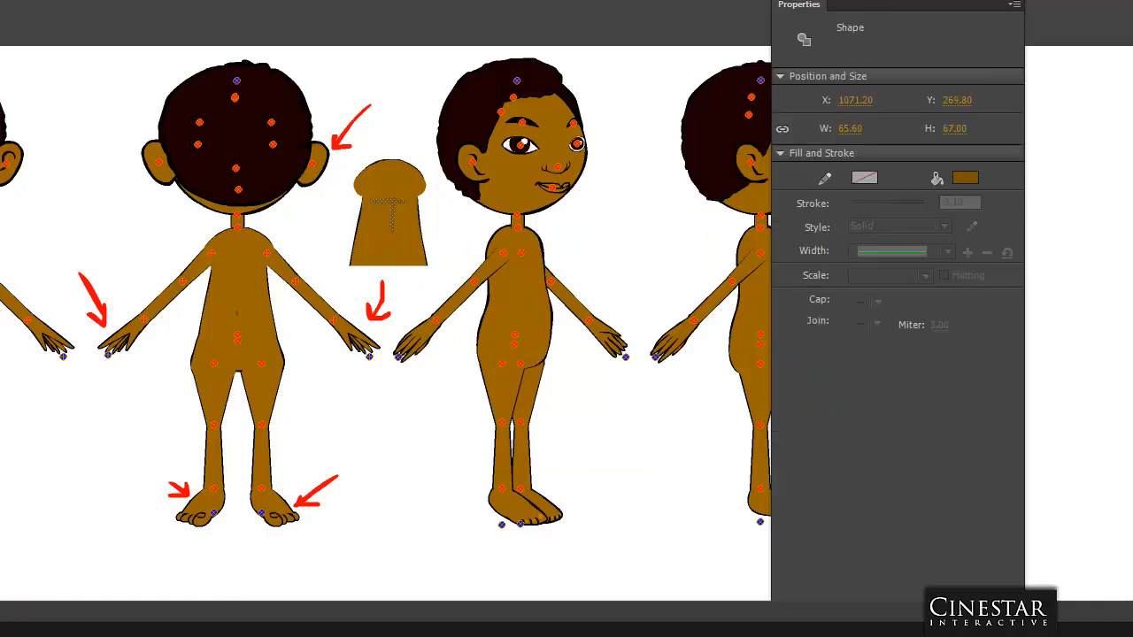
pyautogui.click(388, 155)
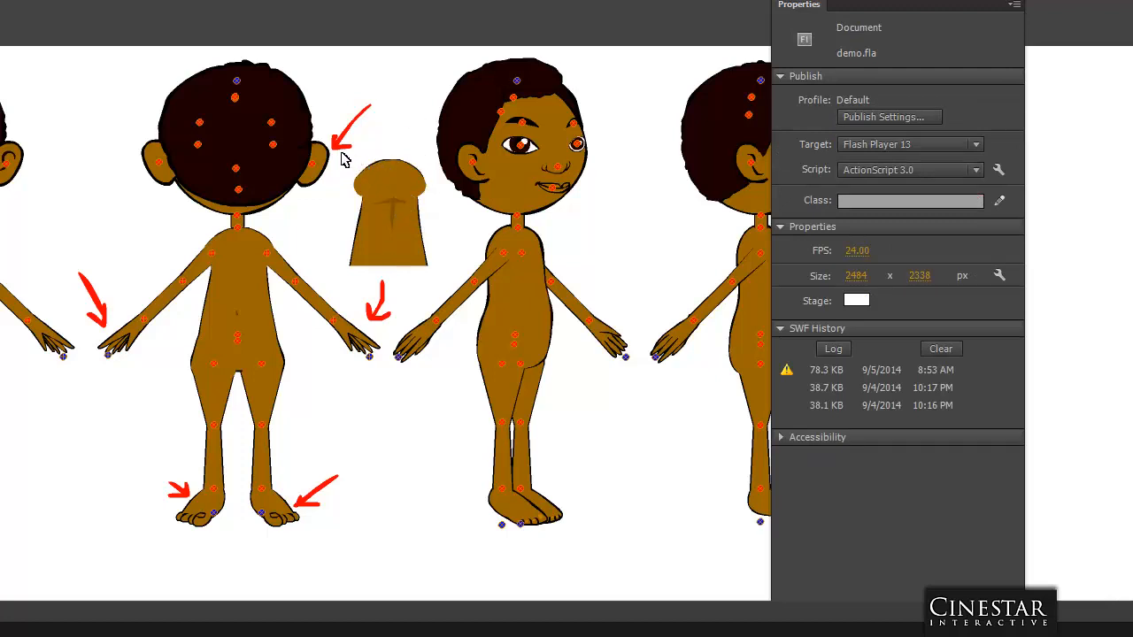
# Step: Convert the whole torso copy into a movie clip symbol named "_torso" and delete its instance from the stage
pyautogui.moveTo(342, 152); pyautogui.dragTo(432, 277)
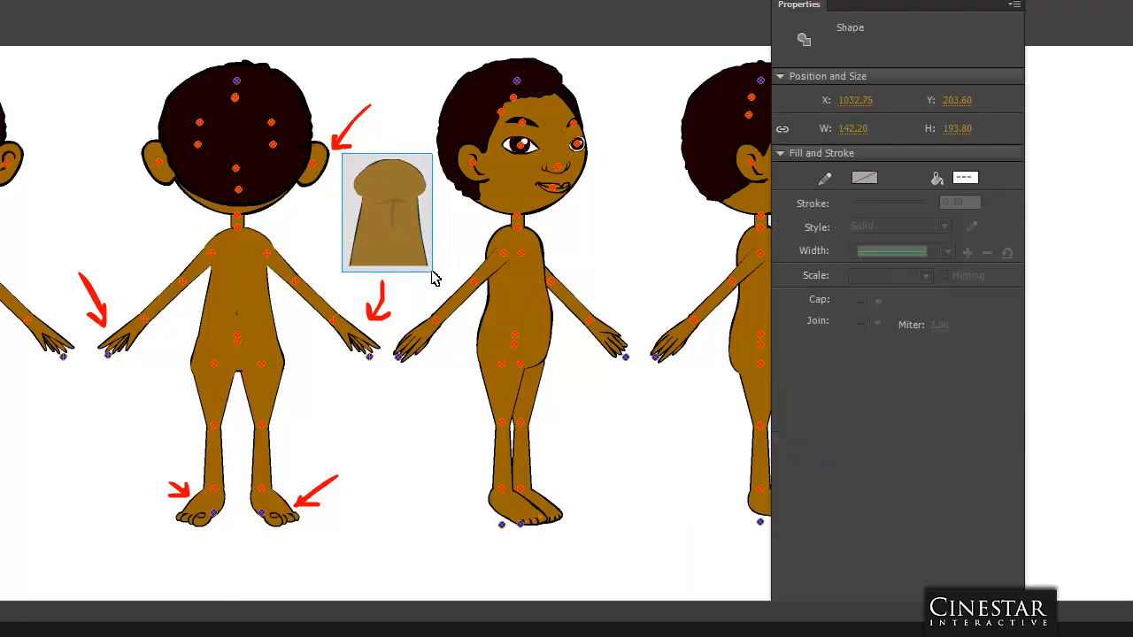
pyautogui.press('F8')
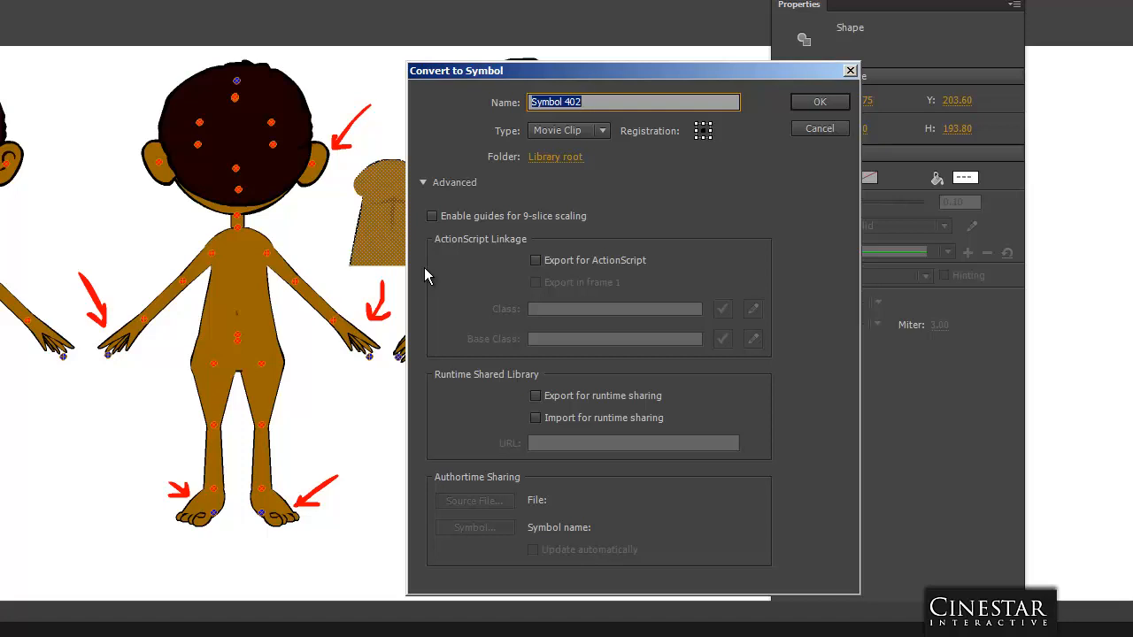
pyautogui.press('BackSpace')
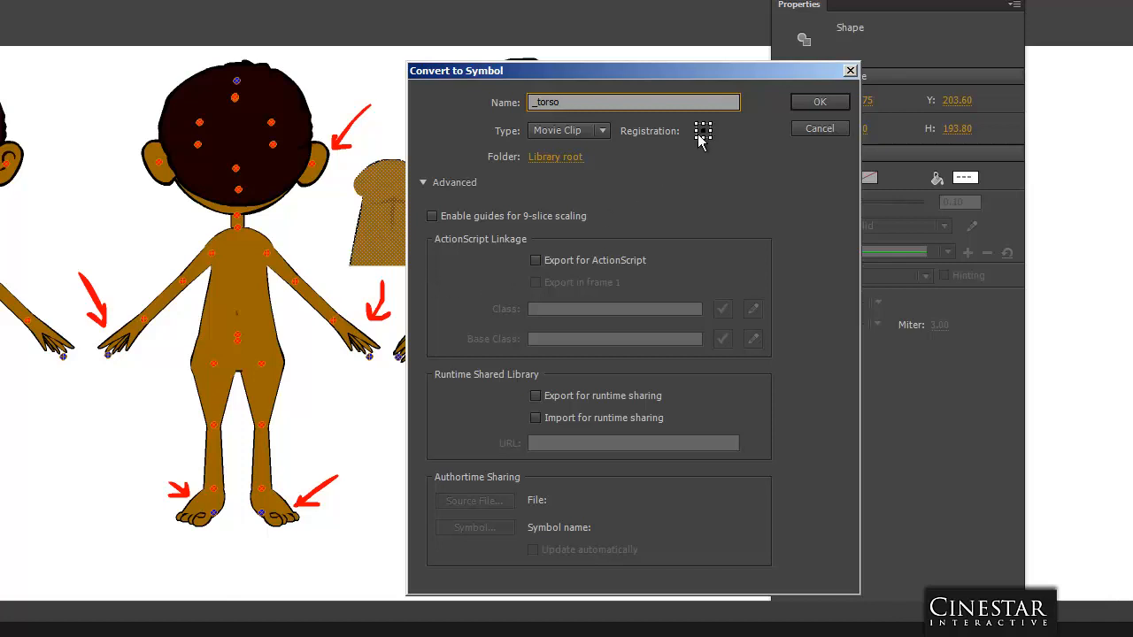
pyautogui.click(804, 104)
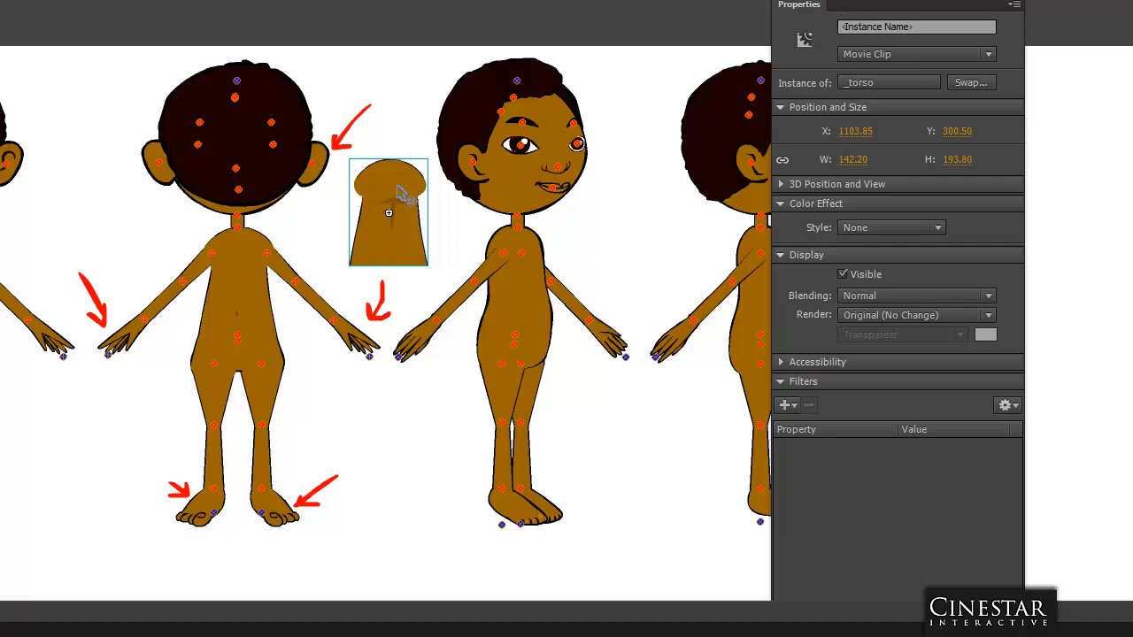
pyautogui.moveTo(399, 179); pyautogui.dragTo(422, 0)
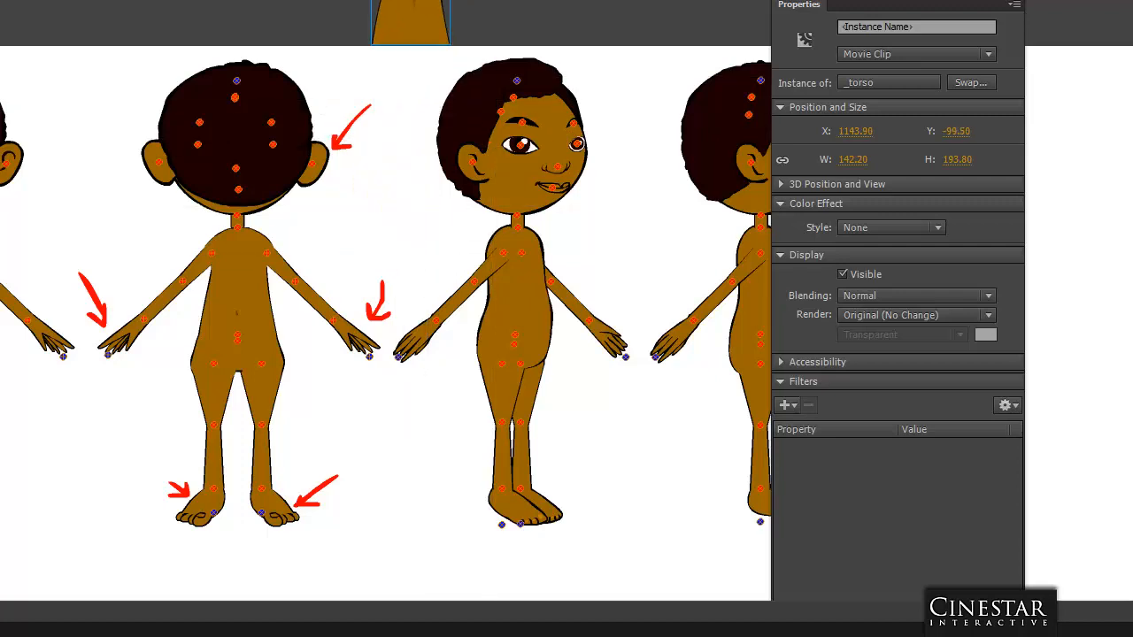
pyautogui.press('Delete')
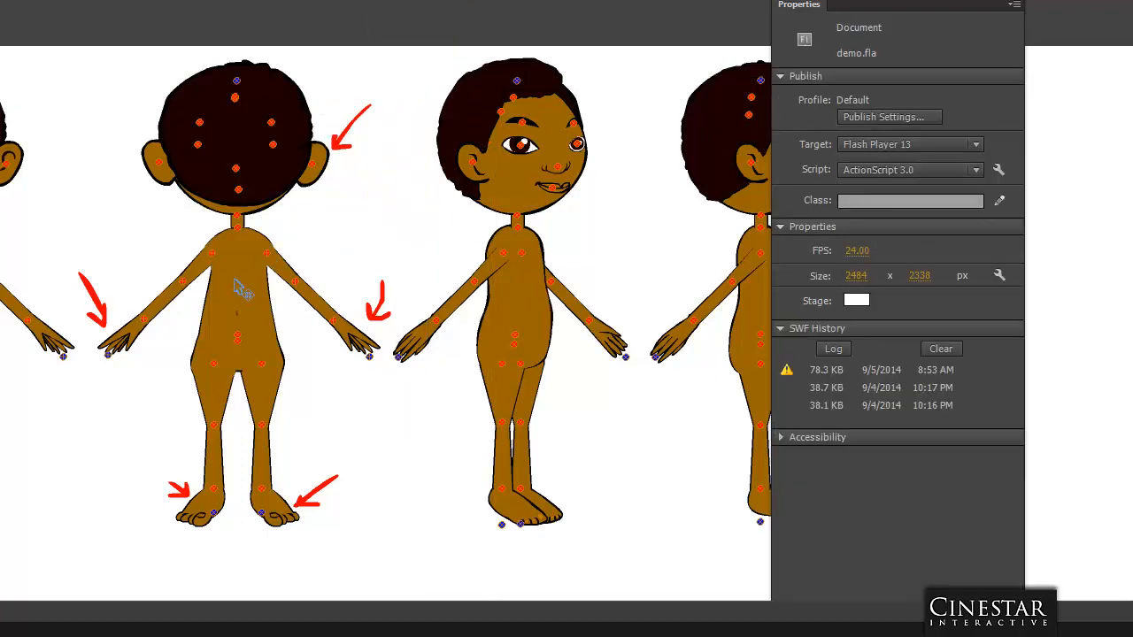
# Step: Swap the back-view puppet's upper torso instance for the "_torso" symbol
pyautogui.click(240, 282)
pyautogui.rightClick(236, 284)
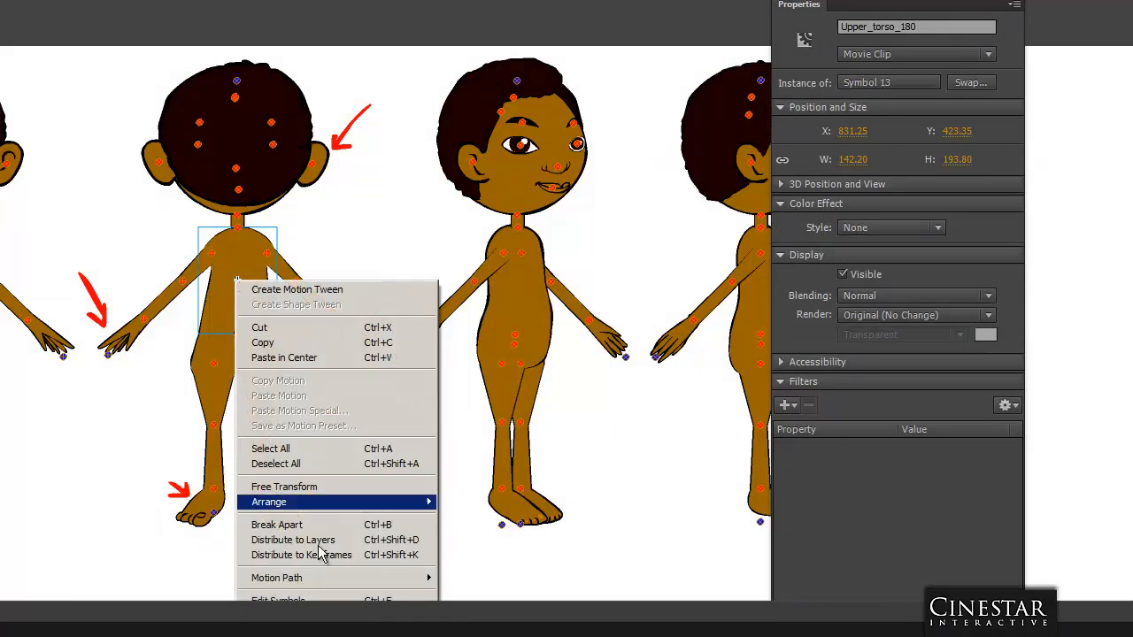
pyautogui.click(4, 3)
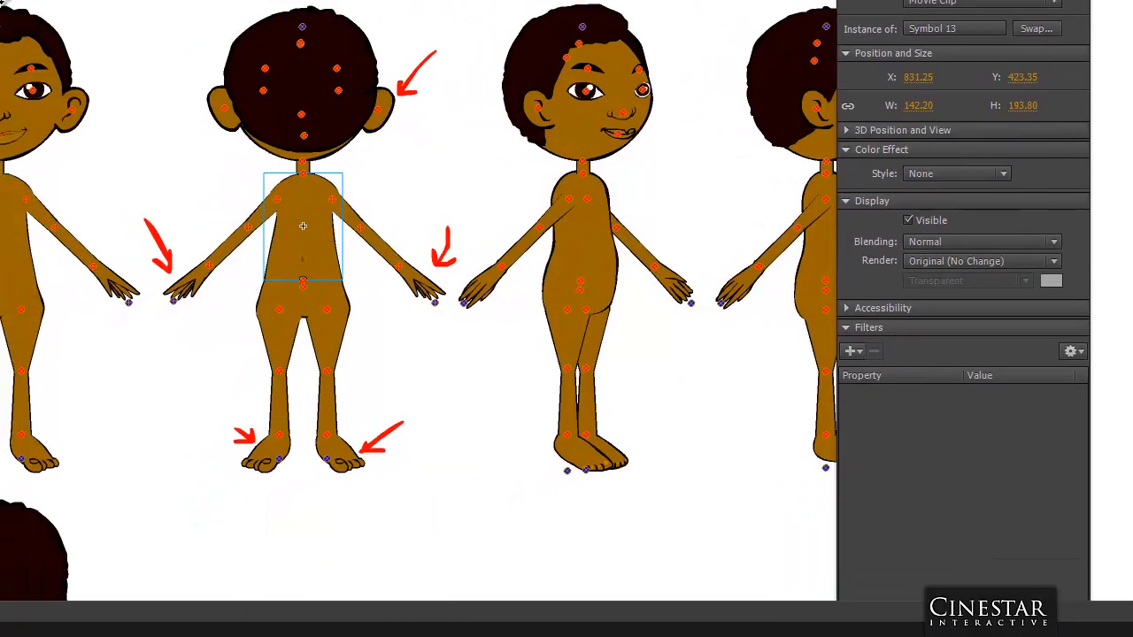
pyautogui.rightClick(311, 195)
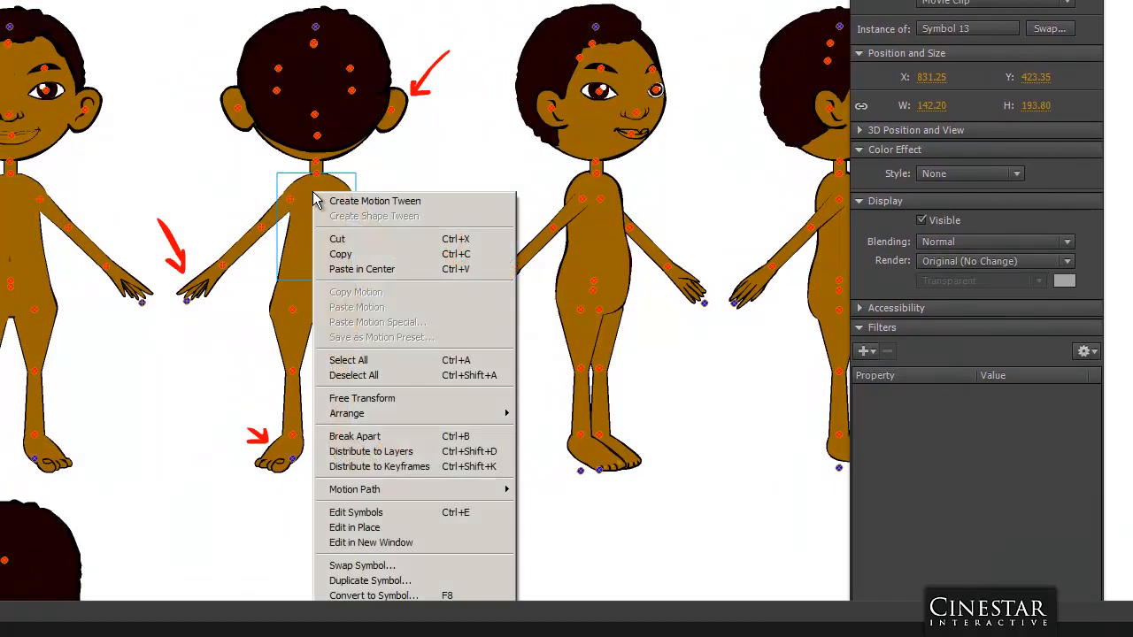
pyautogui.click(381, 566)
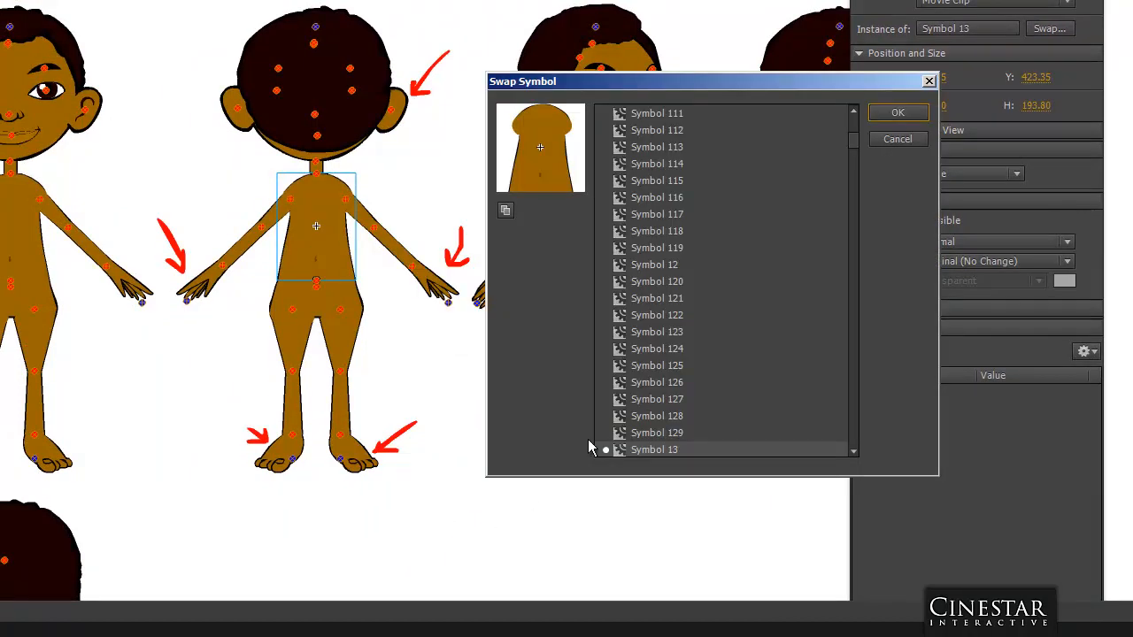
pyautogui.moveTo(853, 139); pyautogui.dragTo(853, 114)
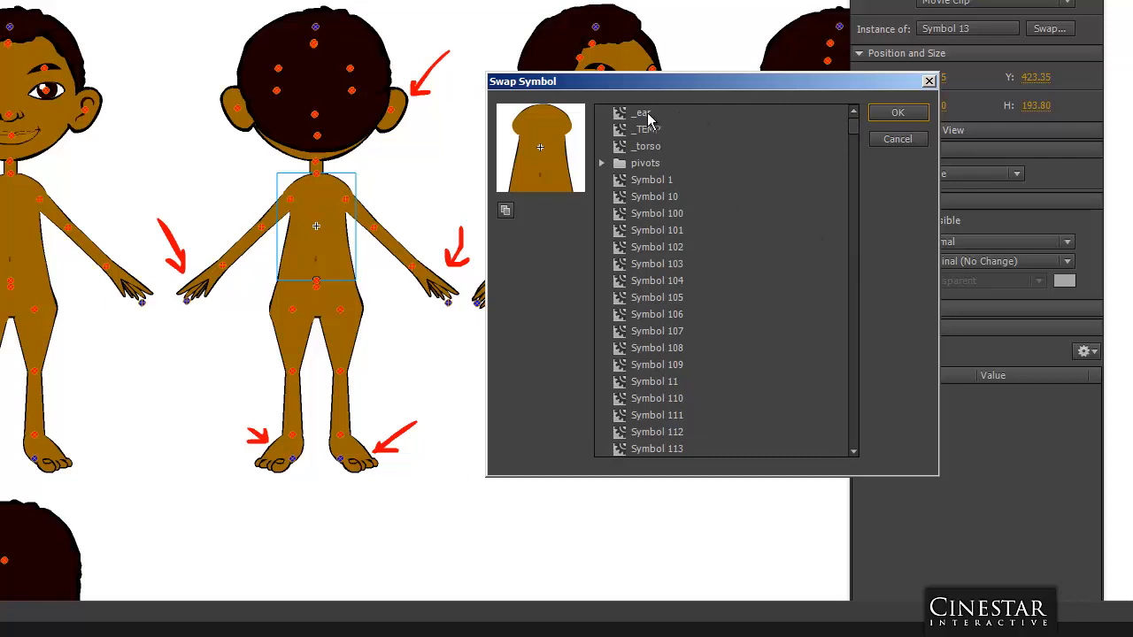
pyautogui.click(647, 148)
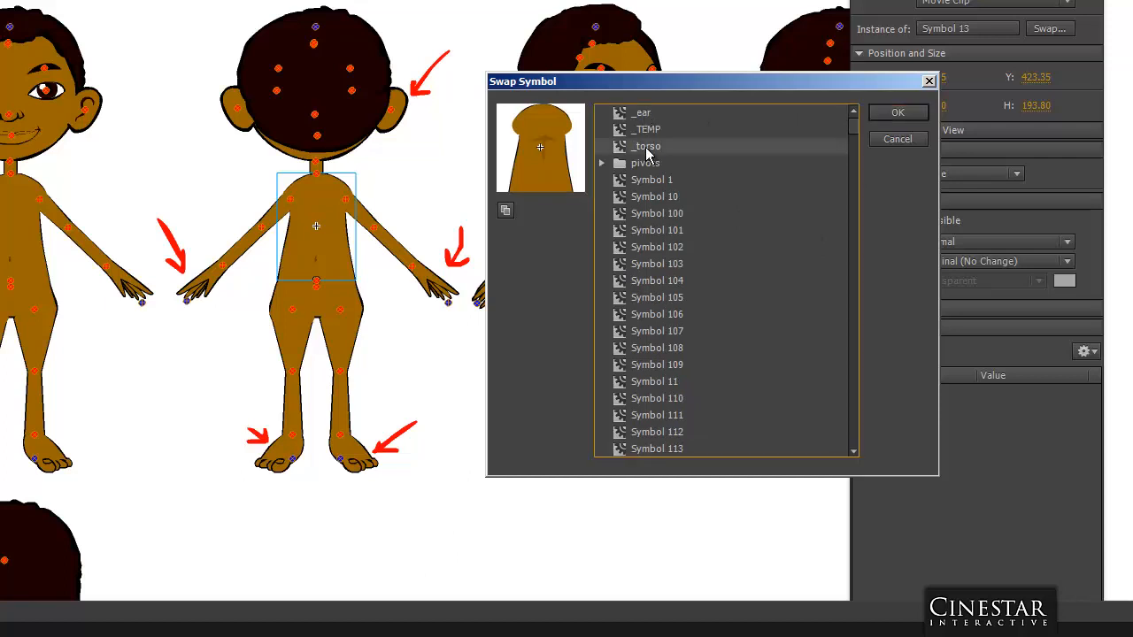
pyautogui.click(899, 113)
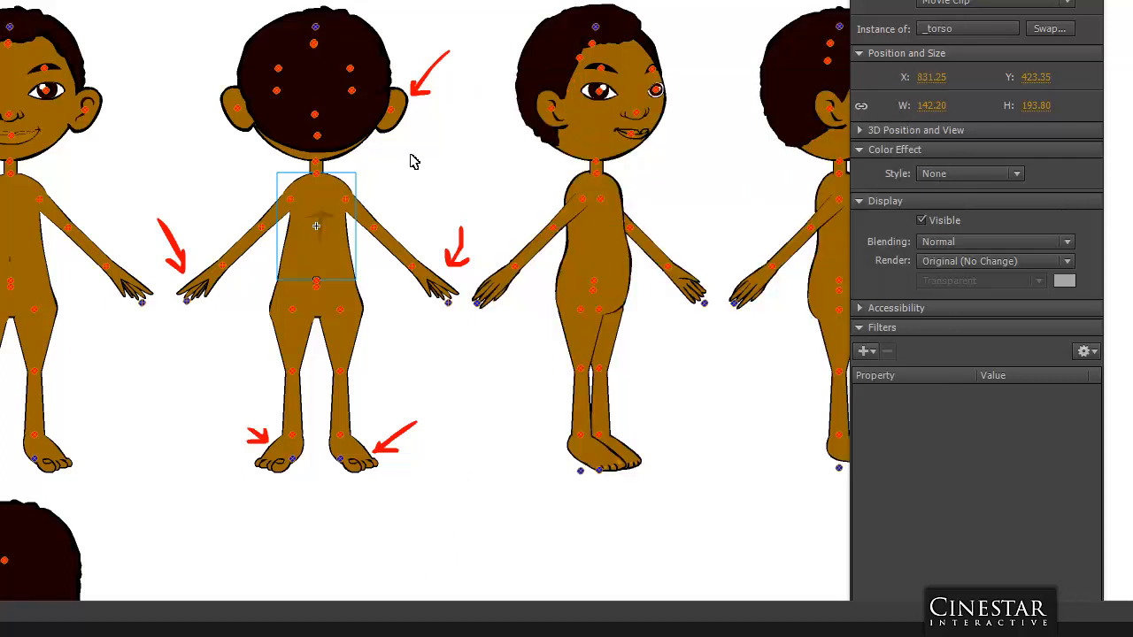
pyautogui.click(445, 195)
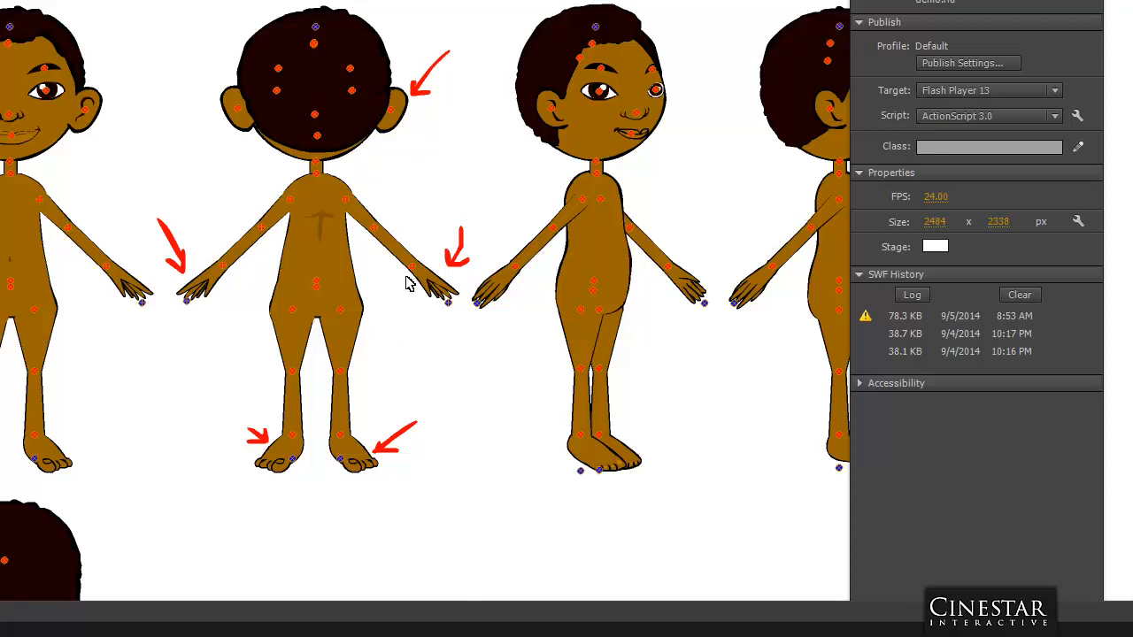
# Step: Select all parts of the three-quarter puppet view and auto-mirror them with the 45 -> 315 option
pyautogui.hotkey('ctrl', '-')
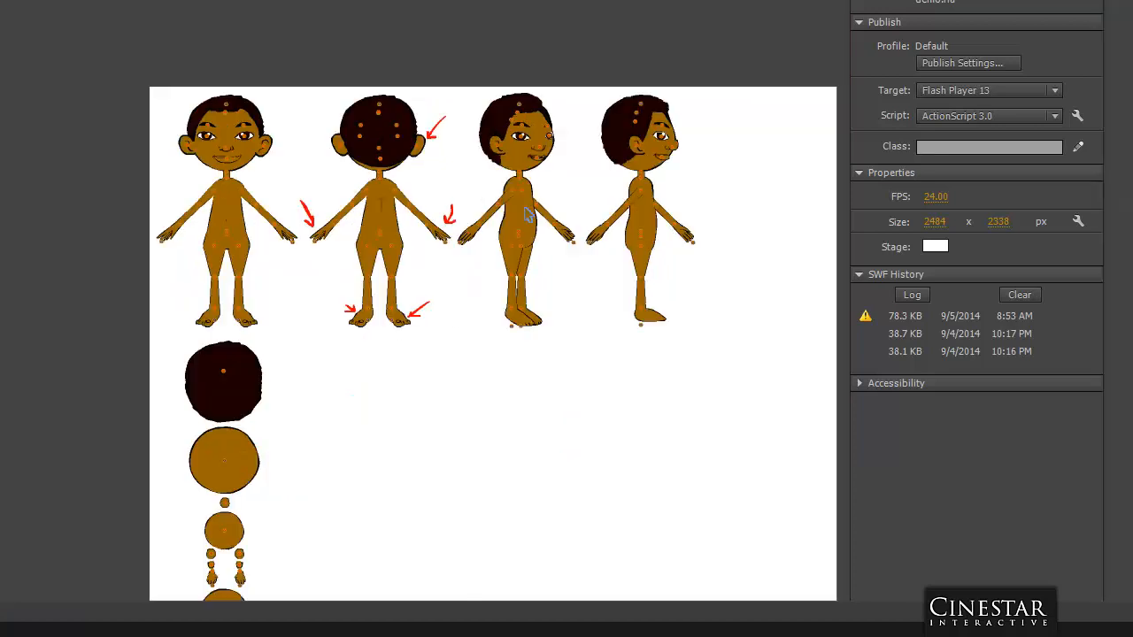
pyautogui.scroll(-1, 448, 327)
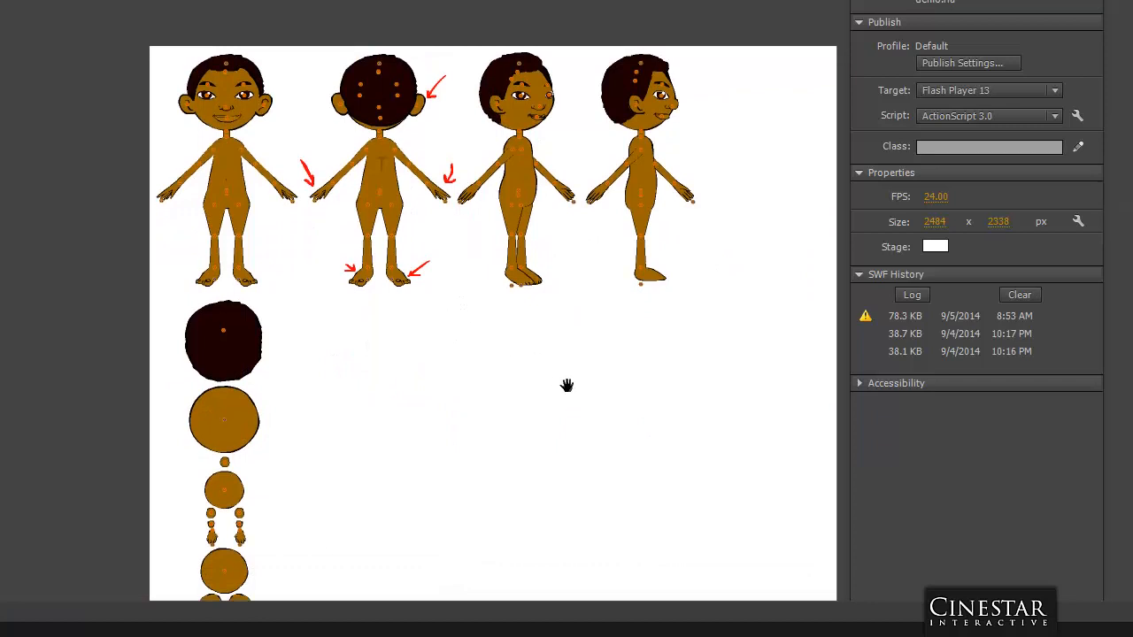
pyautogui.scroll(-2, 546, 308)
pyautogui.moveTo(546, 308); pyautogui.dragTo(547, 304)
pyautogui.moveTo(466, 0); pyautogui.dragTo(580, 239)
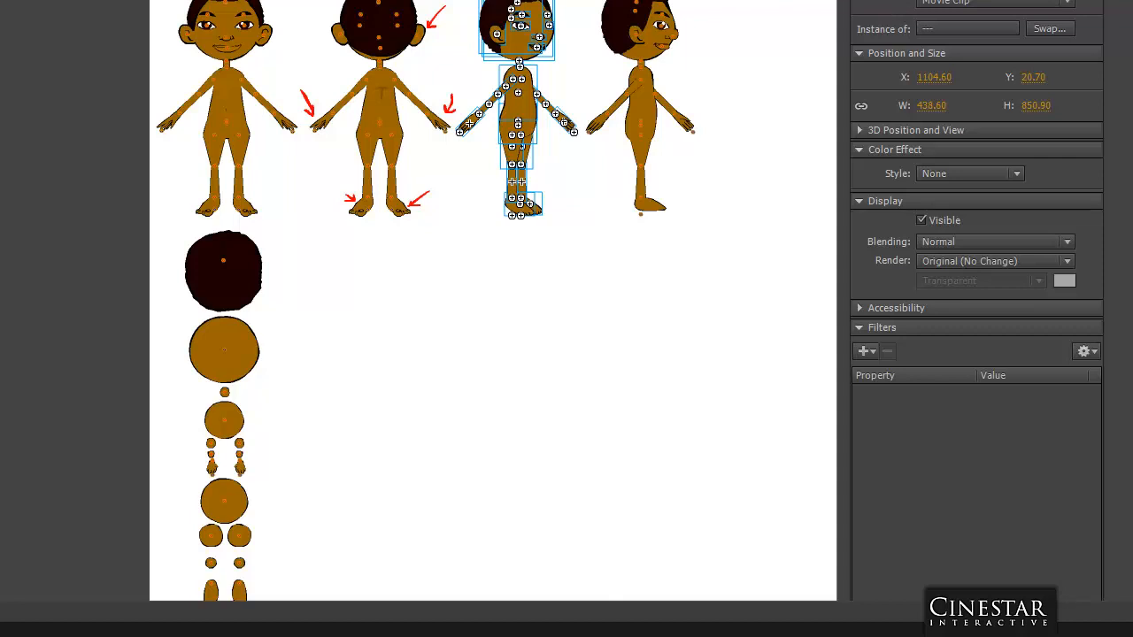
pyautogui.moveTo(868, 0); pyautogui.dragTo(1132, 1)
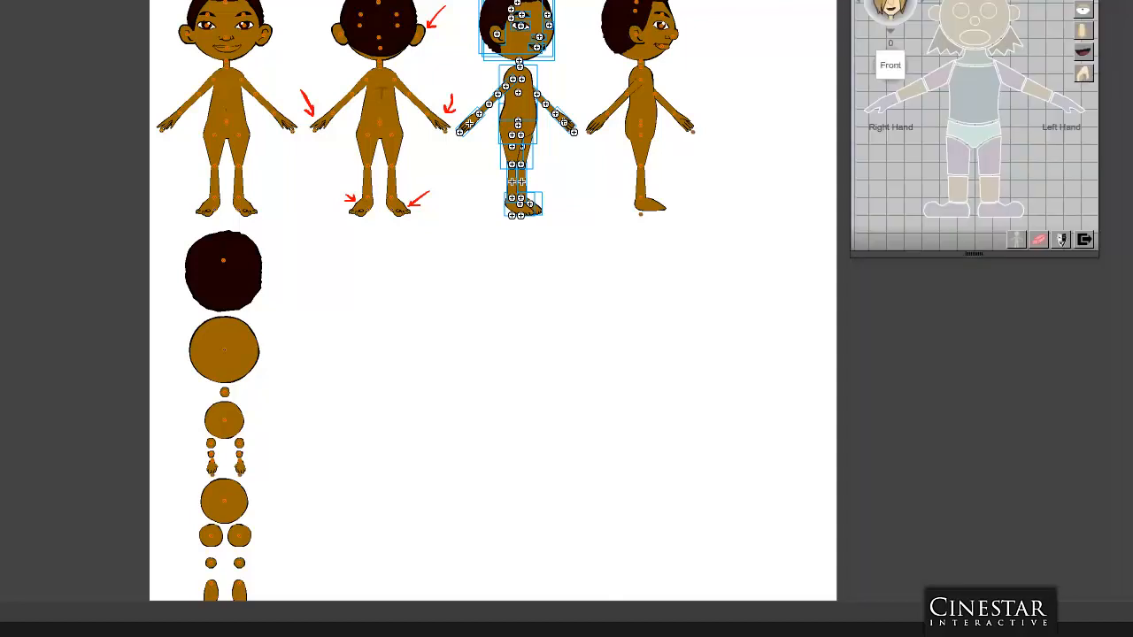
pyautogui.moveTo(1000, 0); pyautogui.dragTo(884, 1)
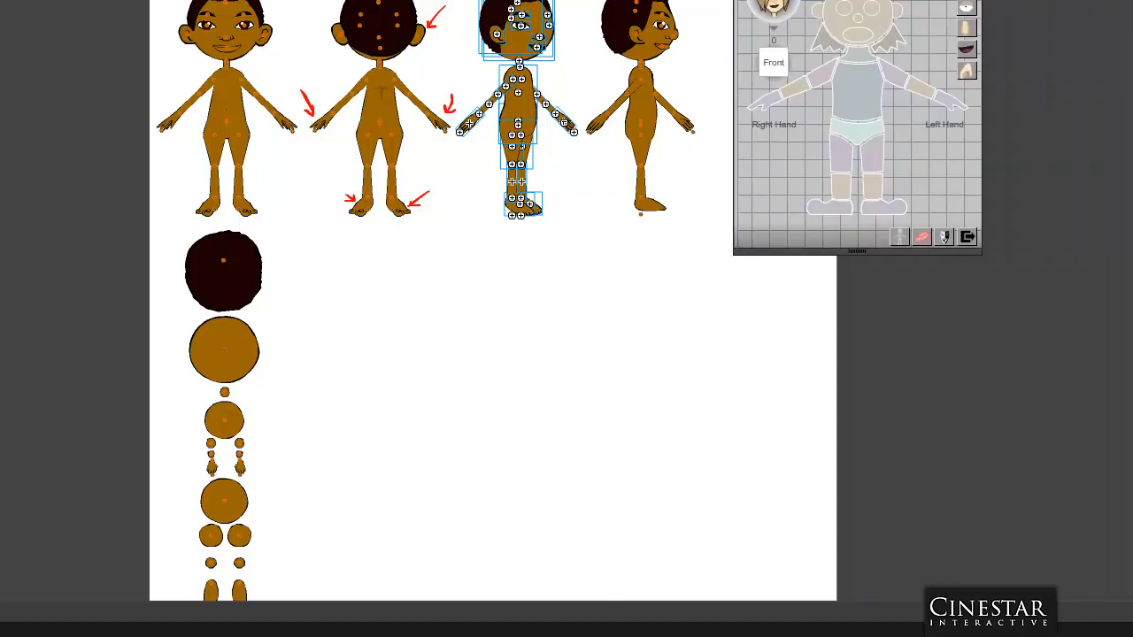
pyautogui.click(946, 236)
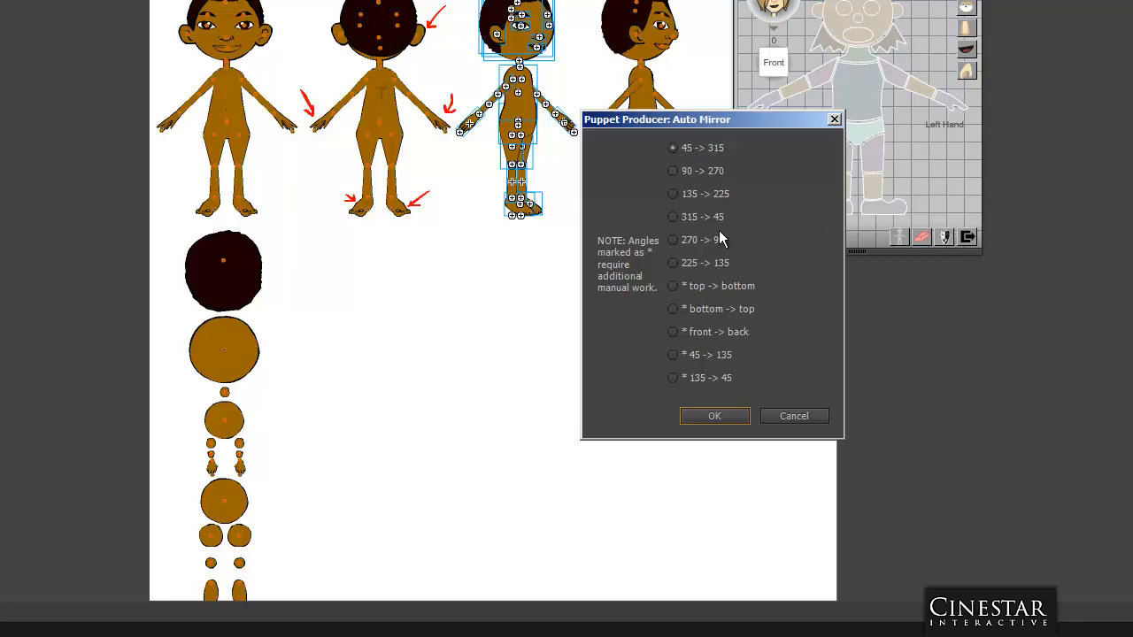
pyautogui.click(726, 422)
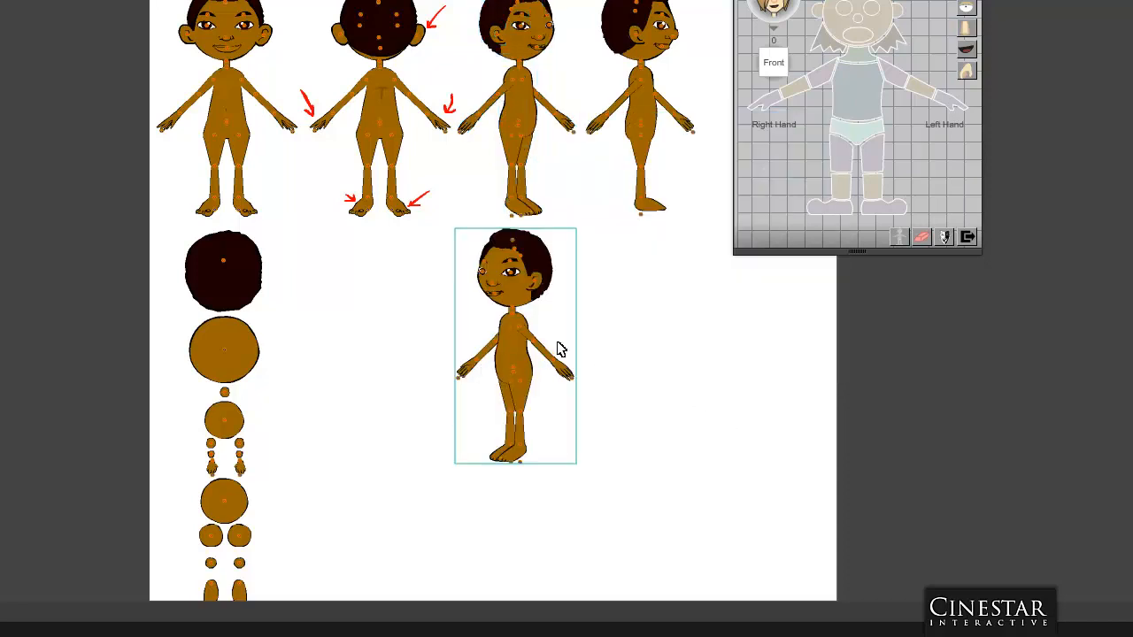
# Step: Select the whole side-profile puppet and auto-mirror it with the 90 -> 270 option
pyautogui.moveTo(584, 2); pyautogui.dragTo(715, 226)
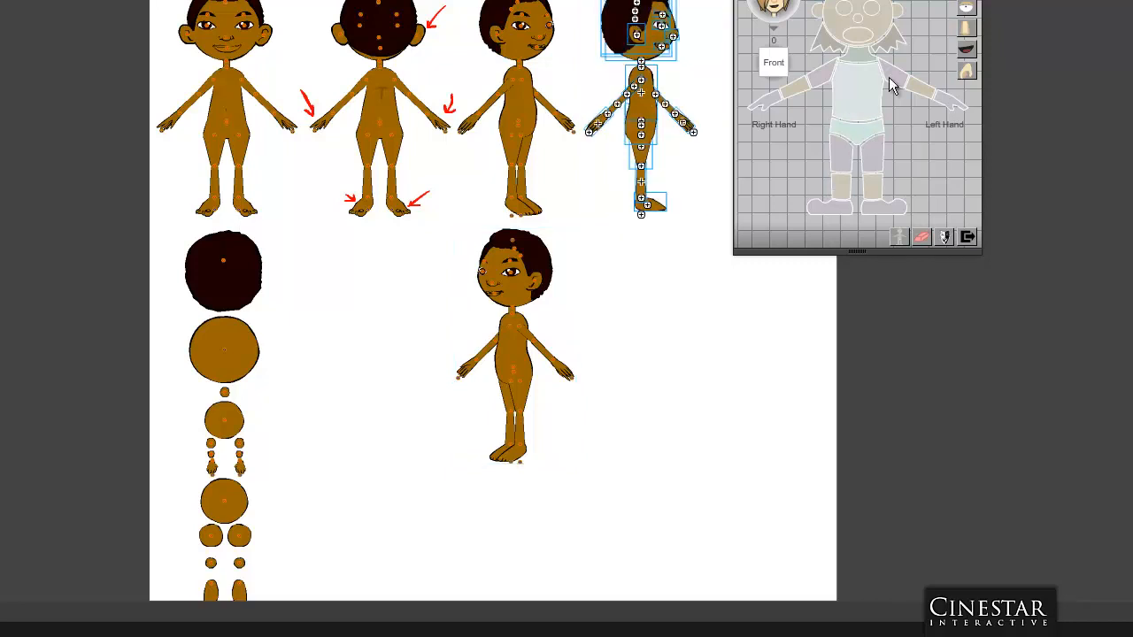
pyautogui.click(947, 235)
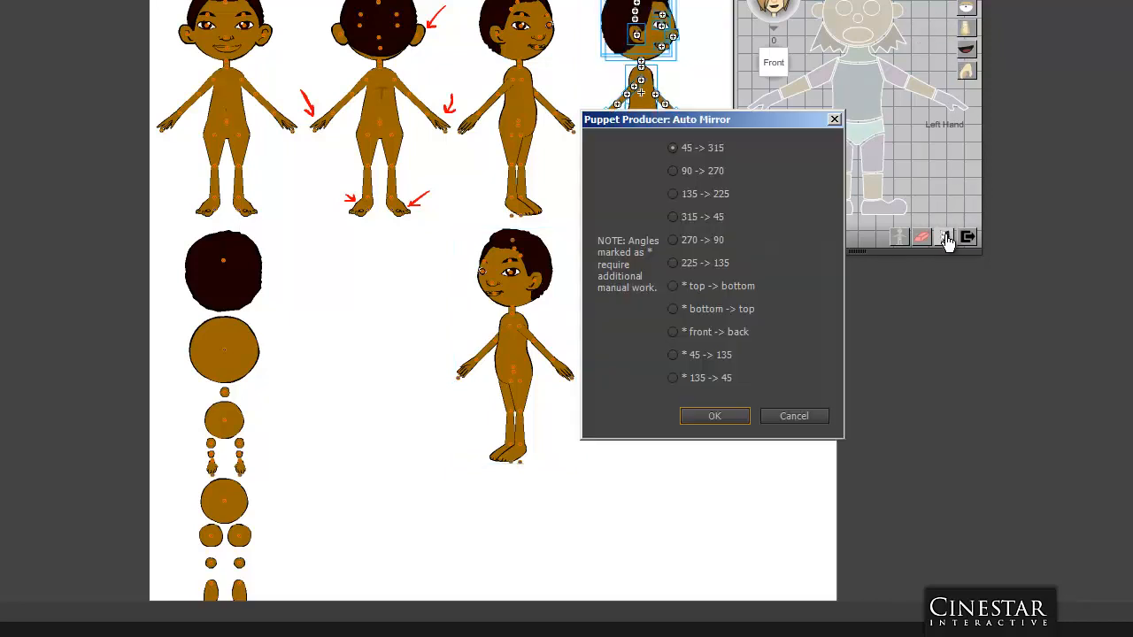
pyautogui.click(705, 171)
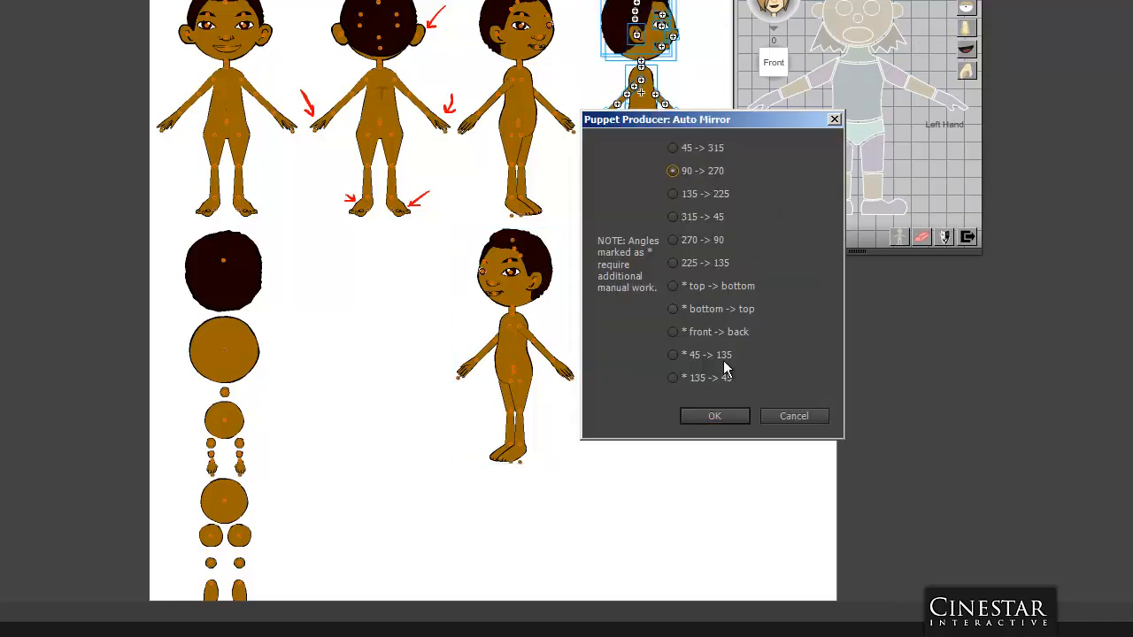
pyautogui.click(725, 419)
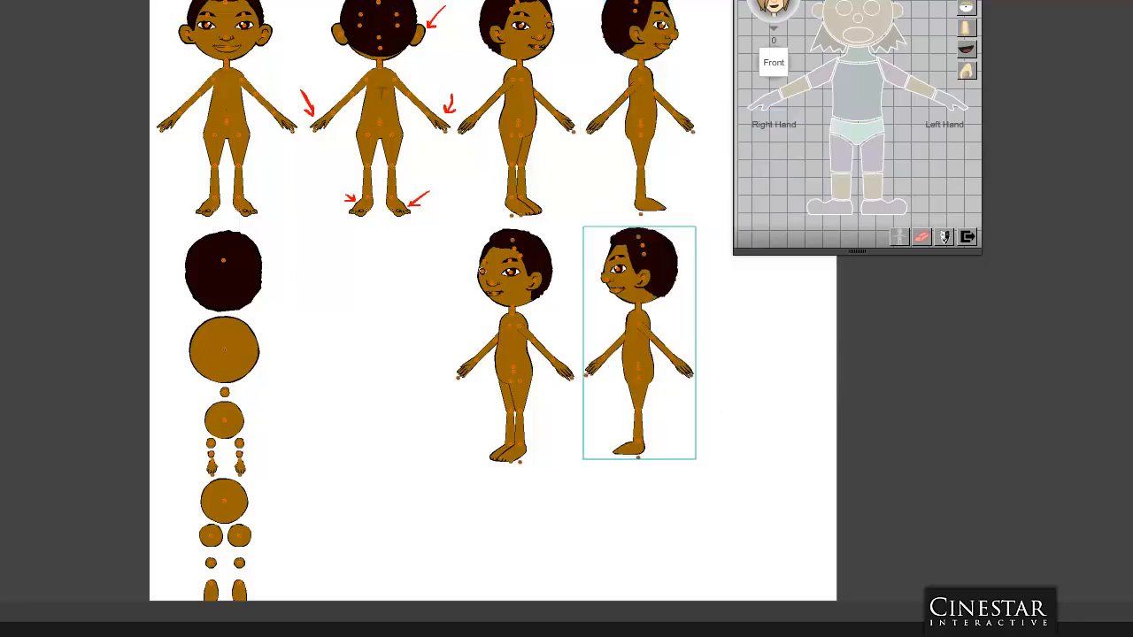
# Step: Select all parts of the top-view puppet and auto-mirror them with the top -> bottom option
pyautogui.moveTo(775, 0); pyautogui.dragTo(878, 25)
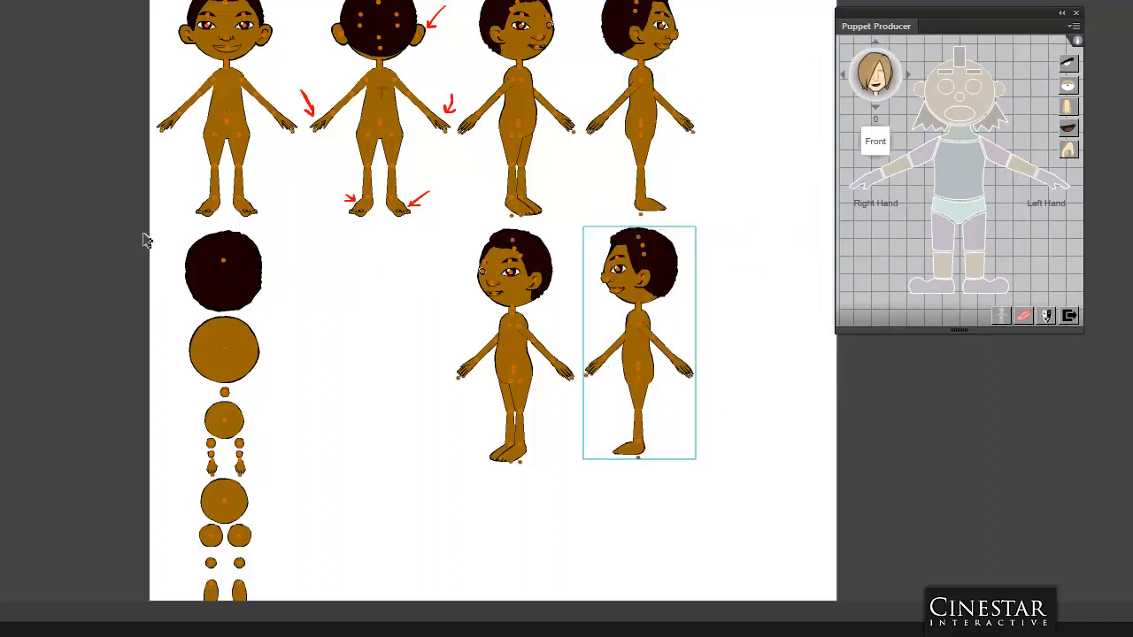
pyautogui.moveTo(145, 236); pyautogui.dragTo(349, 597)
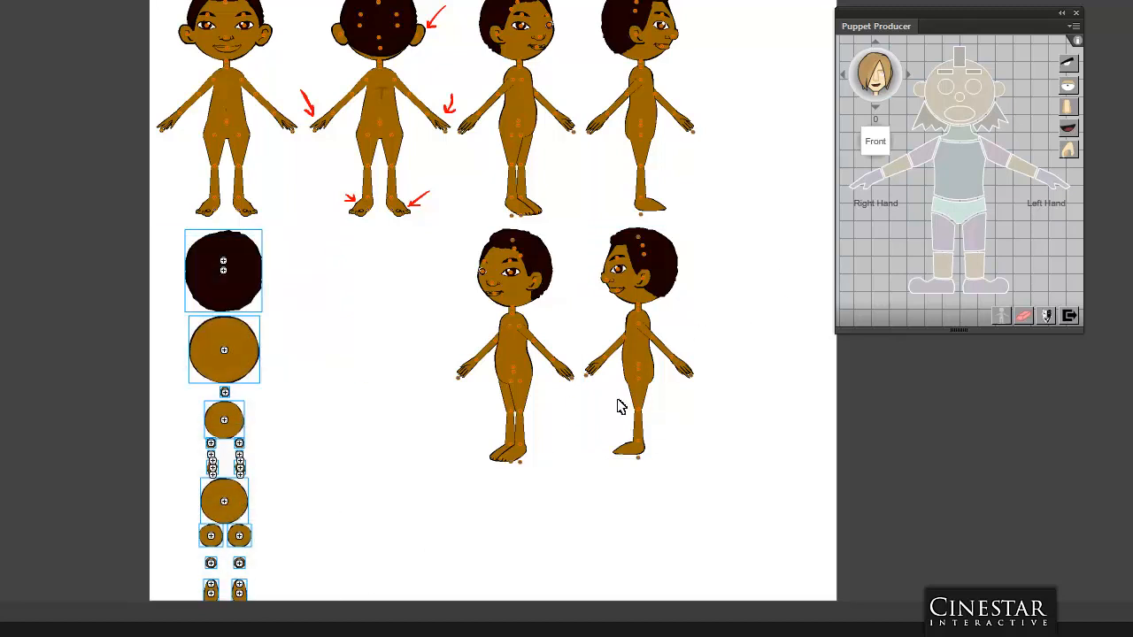
pyautogui.click(1046, 316)
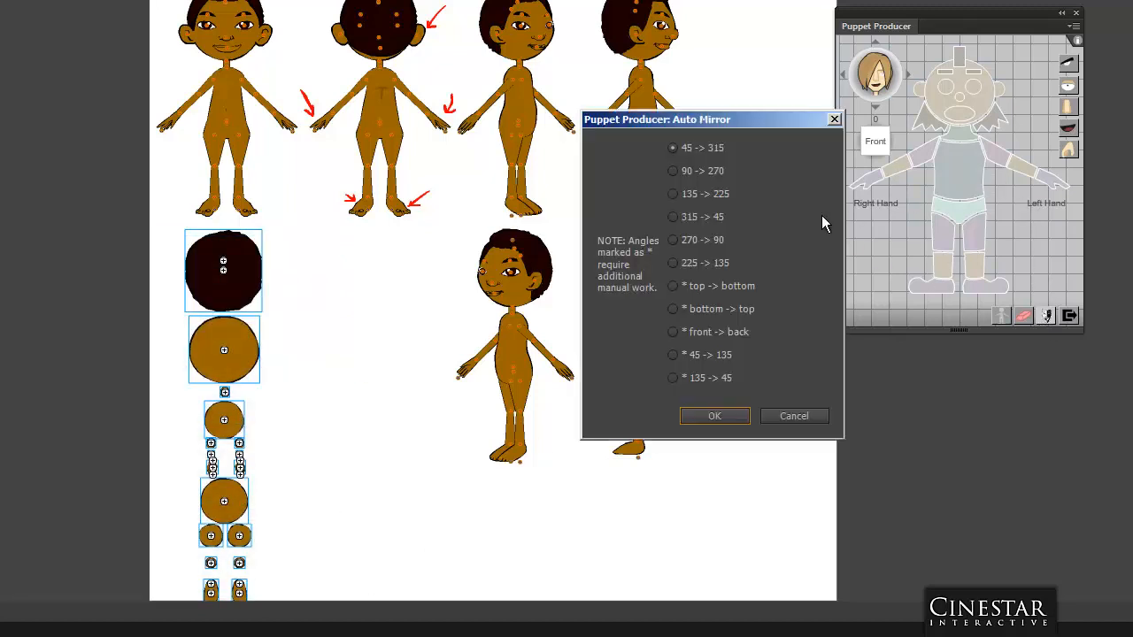
pyautogui.click(687, 287)
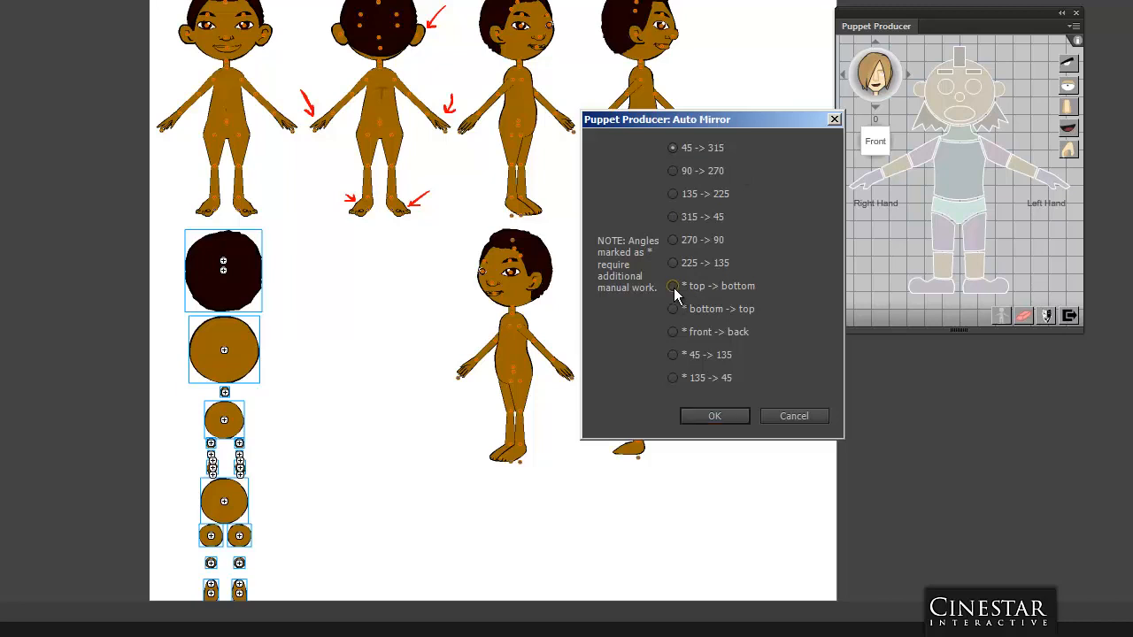
pyautogui.click(715, 416)
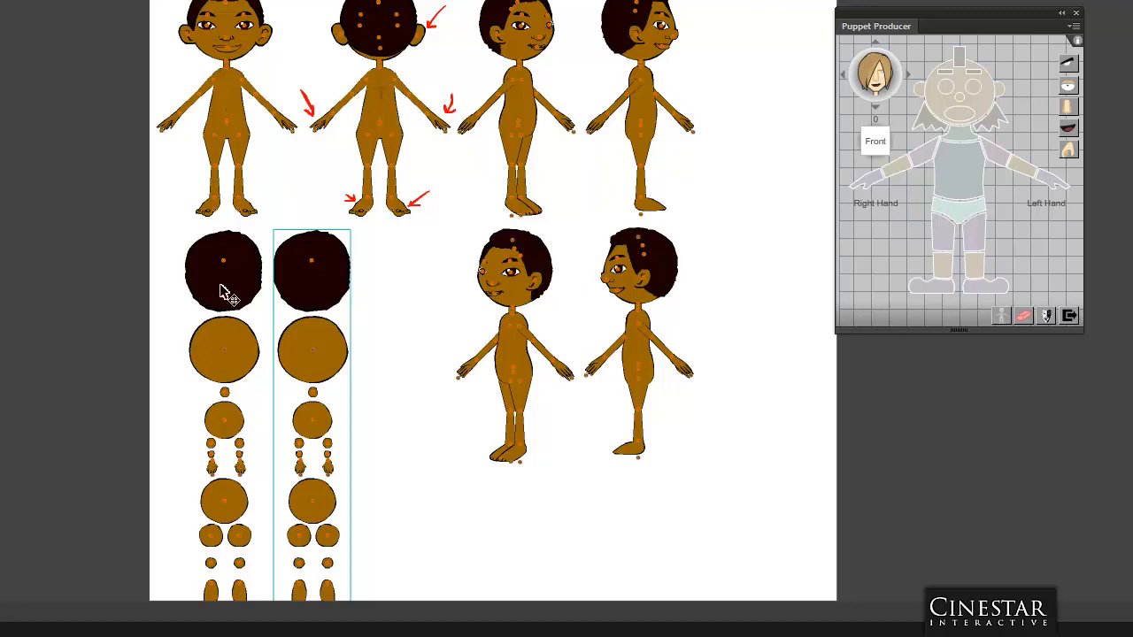
# Step: Break the mirrored bottom-view puppet apart into its separate body parts
pyautogui.click(384, 332)
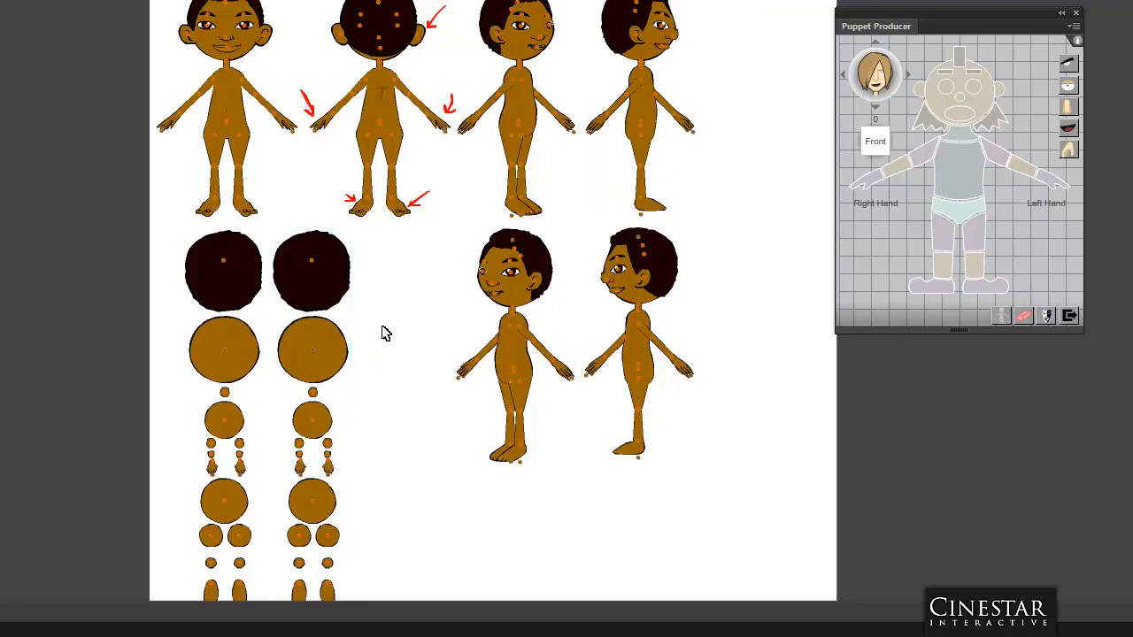
pyautogui.click(299, 589)
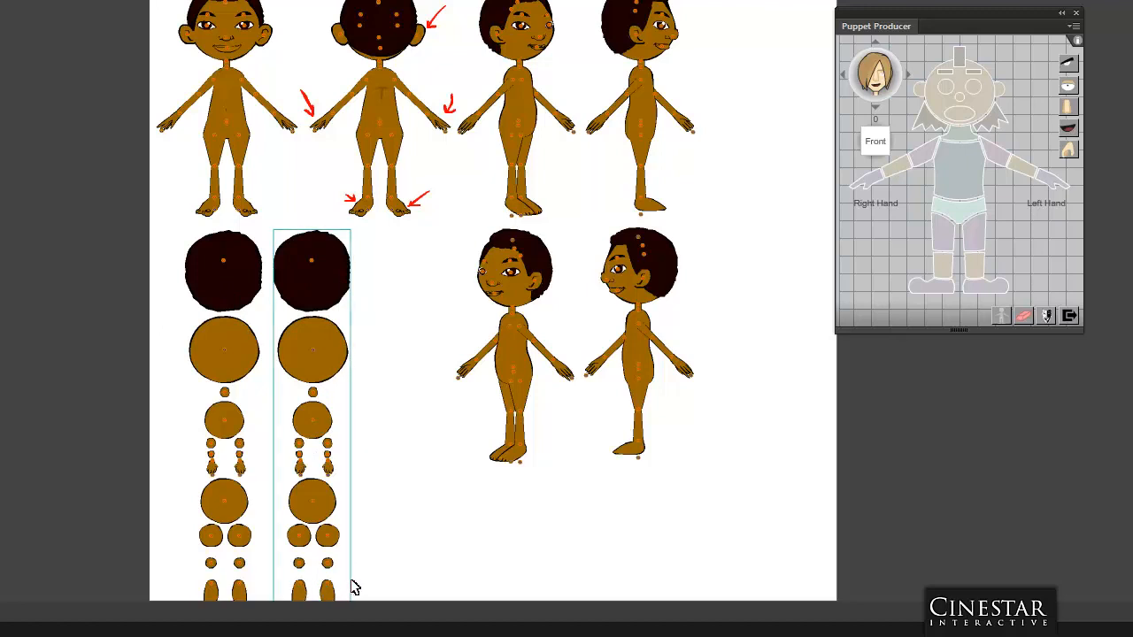
pyautogui.hotkey('ctrl', 'b')
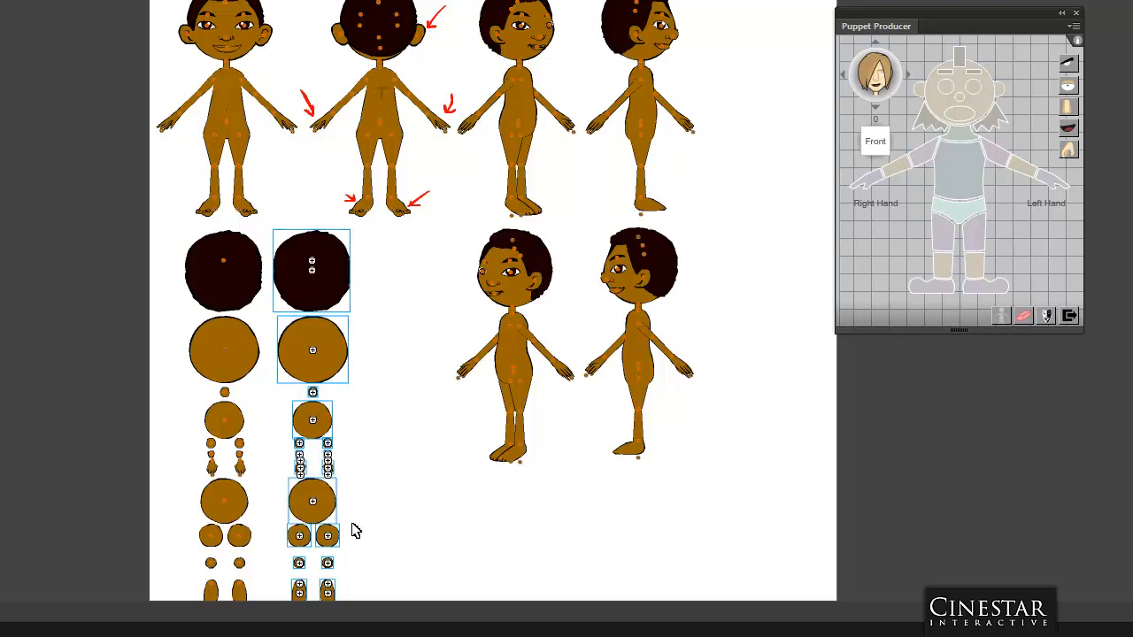
pyautogui.click(371, 566)
# Step: Try flipping the two feet of the bottom-view puppet vertically, and undo the flip
pyautogui.moveTo(357, 578); pyautogui.dragTo(286, 610)
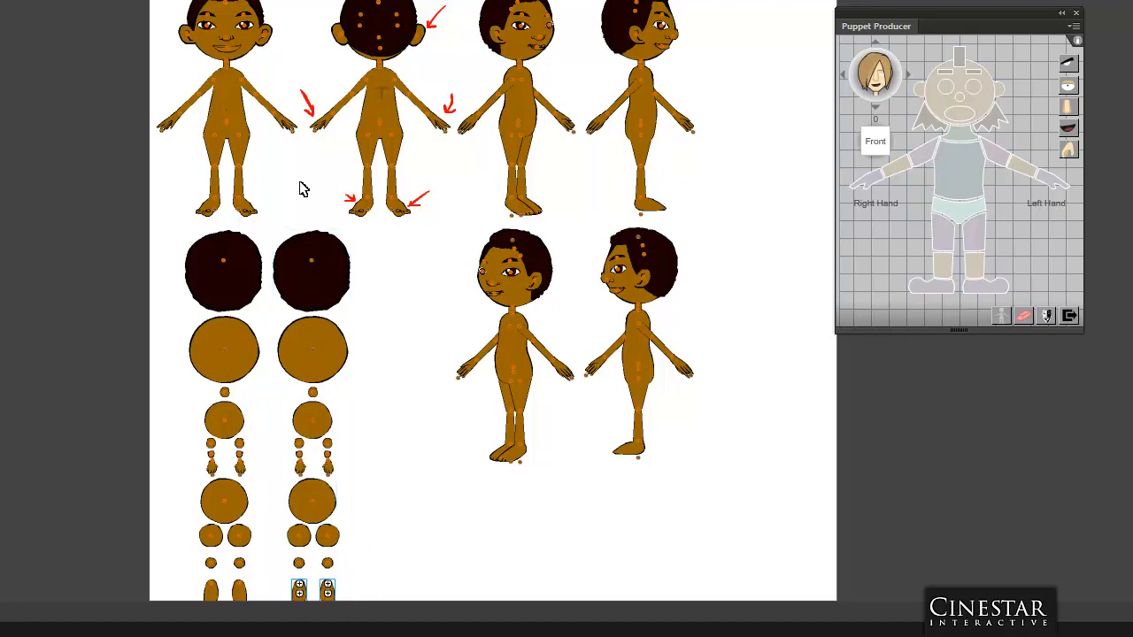
pyautogui.click(58, 0)
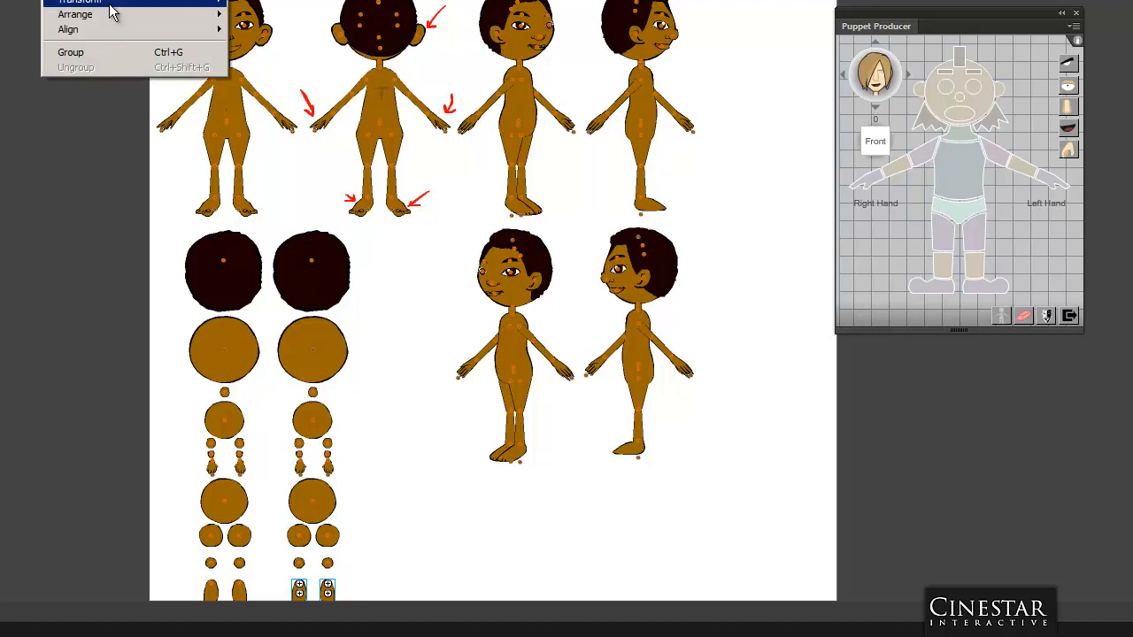
pyautogui.moveTo(216, 5)
pyautogui.click(295, 137)
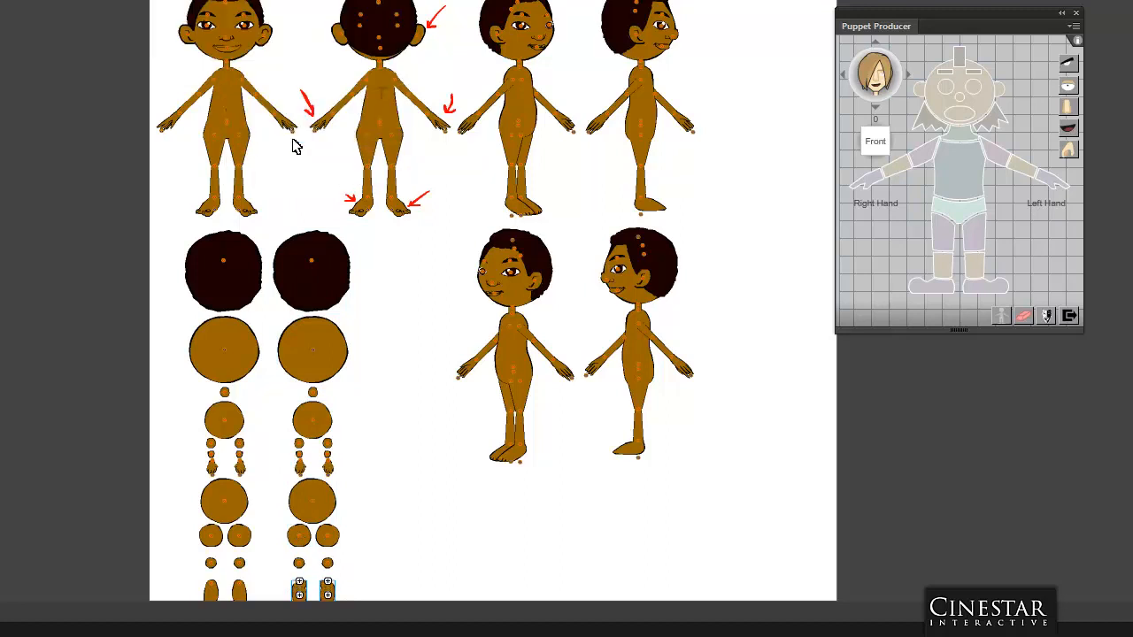
pyautogui.click(407, 393)
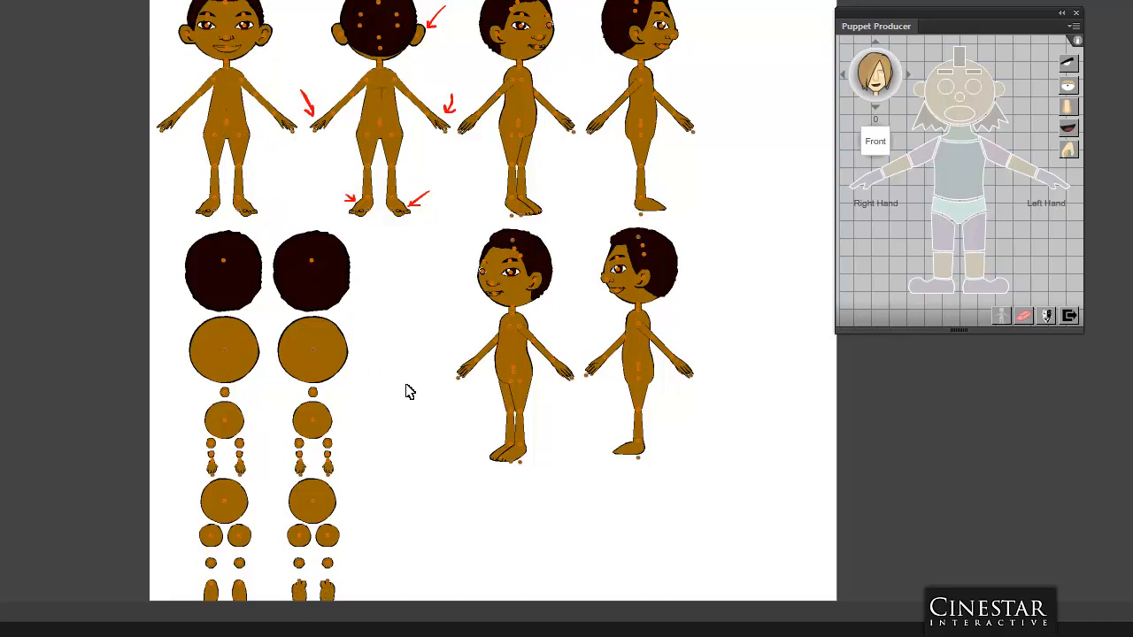
pyautogui.hotkey('ctrl', 'z')
pyautogui.hotkey('ctrl', 'z')
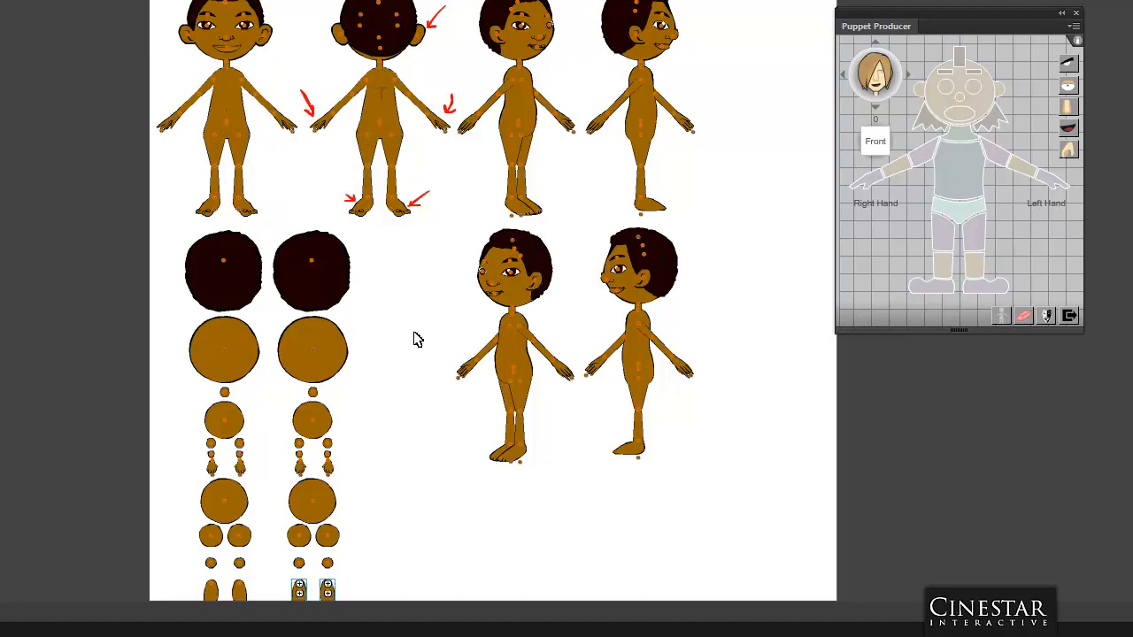
pyautogui.click(443, 340)
pyautogui.click(1046, 316)
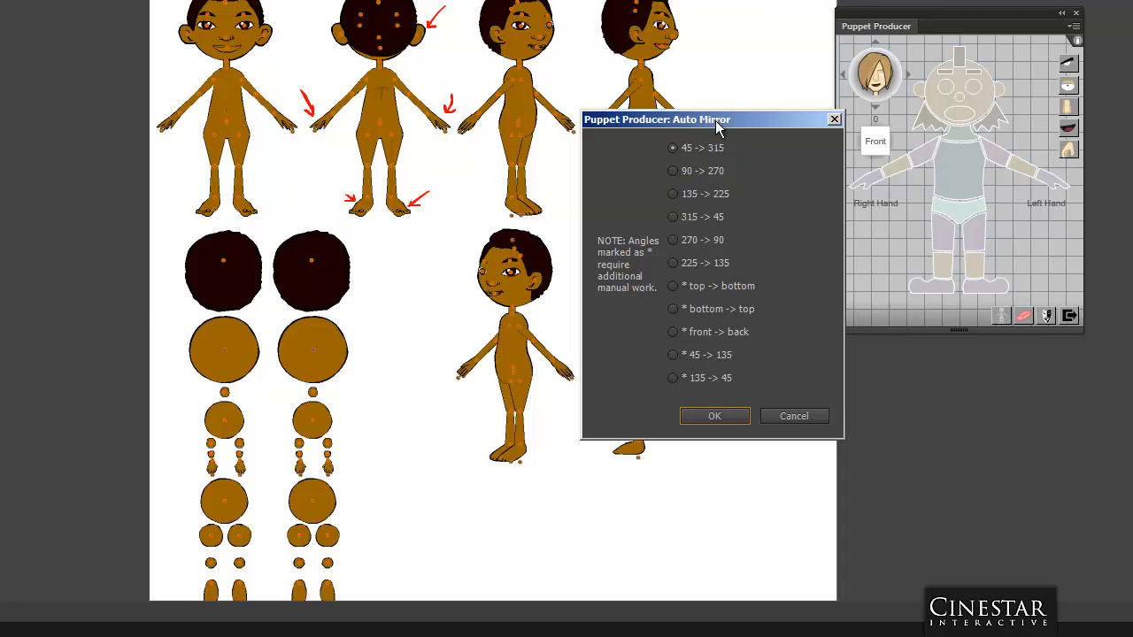
pyautogui.moveTo(717, 127); pyautogui.dragTo(864, 110)
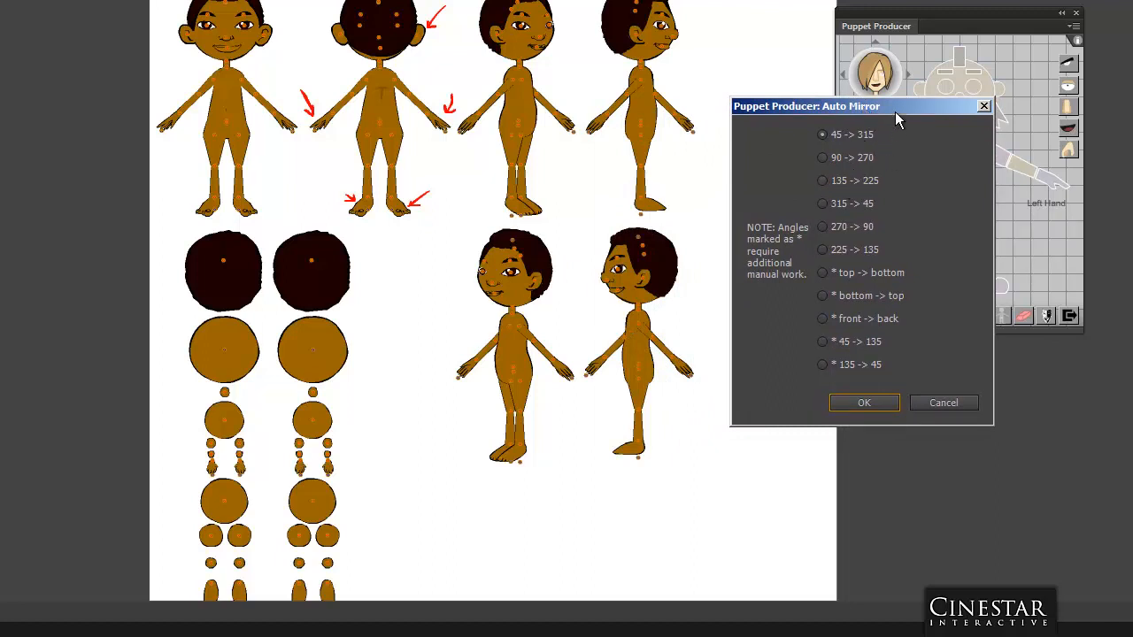
pyautogui.moveTo(895, 109); pyautogui.dragTo(156, 121)
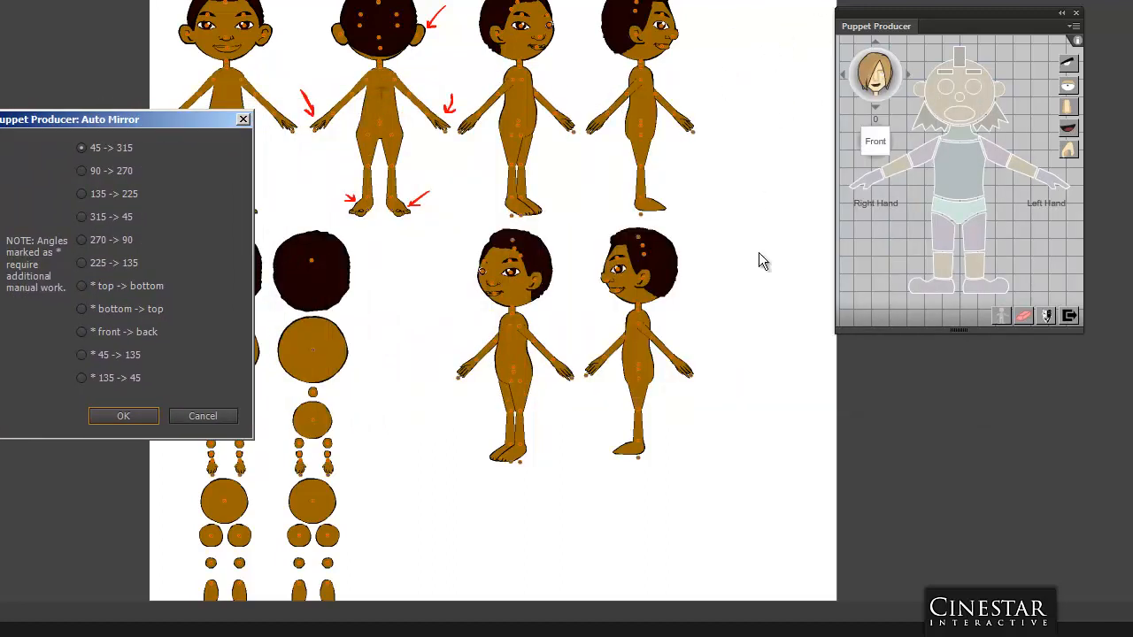
pyautogui.click(243, 118)
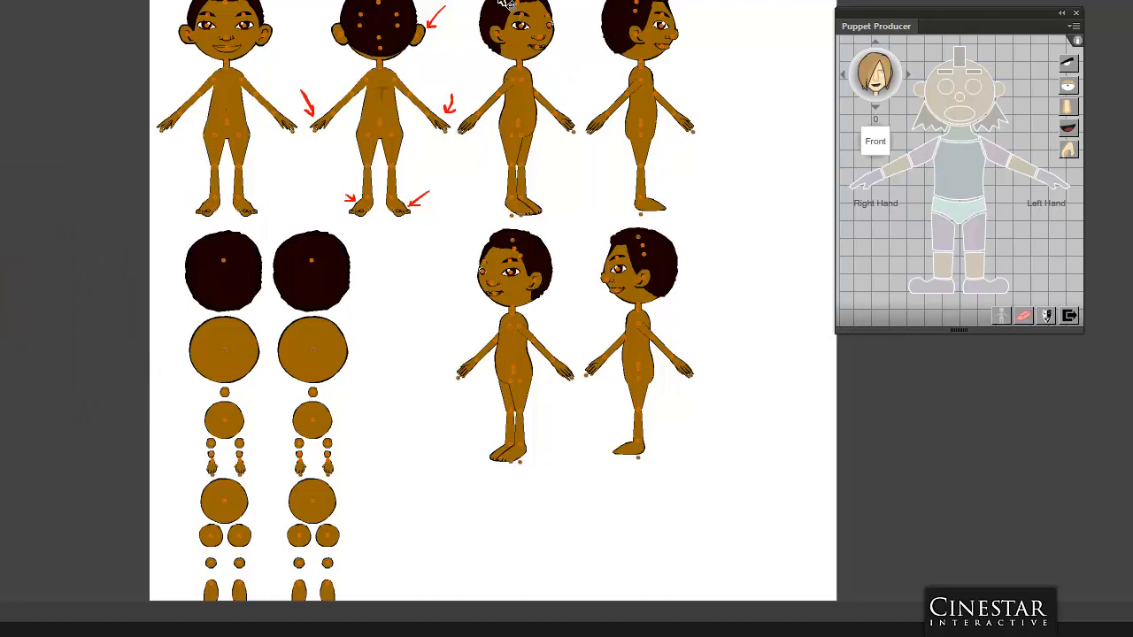
# Step: Select the whole 45-degree puppet, auto-mirror it with the 45 -> 135 option, and place the copy beside the side-profile puppet
pyautogui.moveTo(468, 2); pyautogui.dragTo(540, 149)
pyautogui.moveTo(466, 2); pyautogui.dragTo(524, 88)
pyautogui.moveTo(462, 1); pyautogui.dragTo(579, 227)
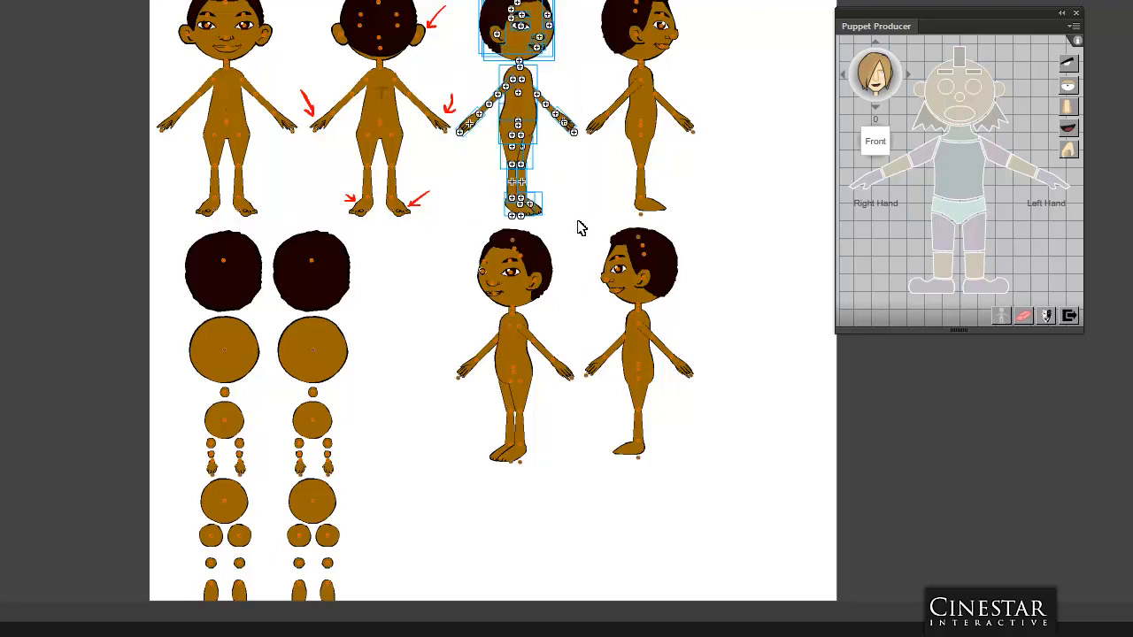
pyautogui.click(1046, 316)
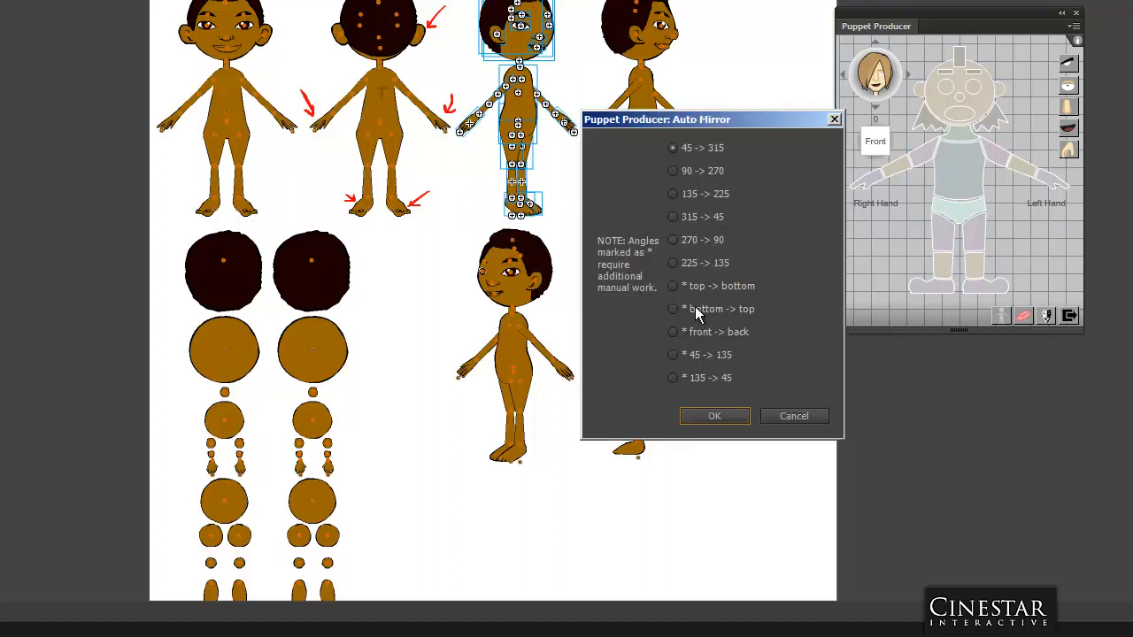
pyautogui.click(692, 359)
pyautogui.click(723, 426)
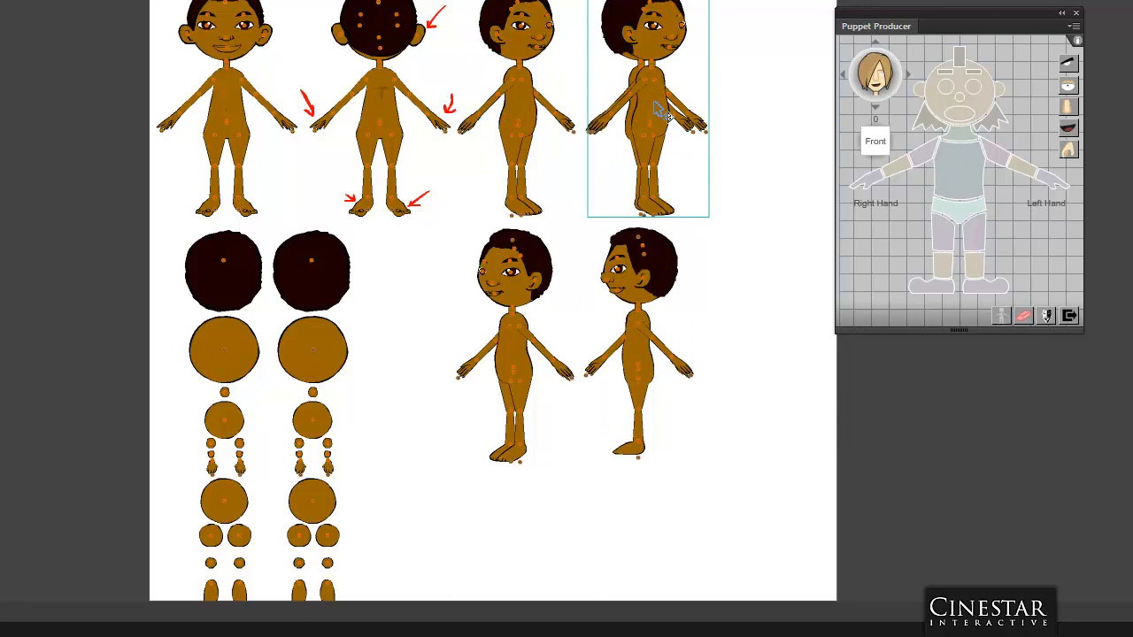
pyautogui.moveTo(657, 106); pyautogui.dragTo(767, 105)
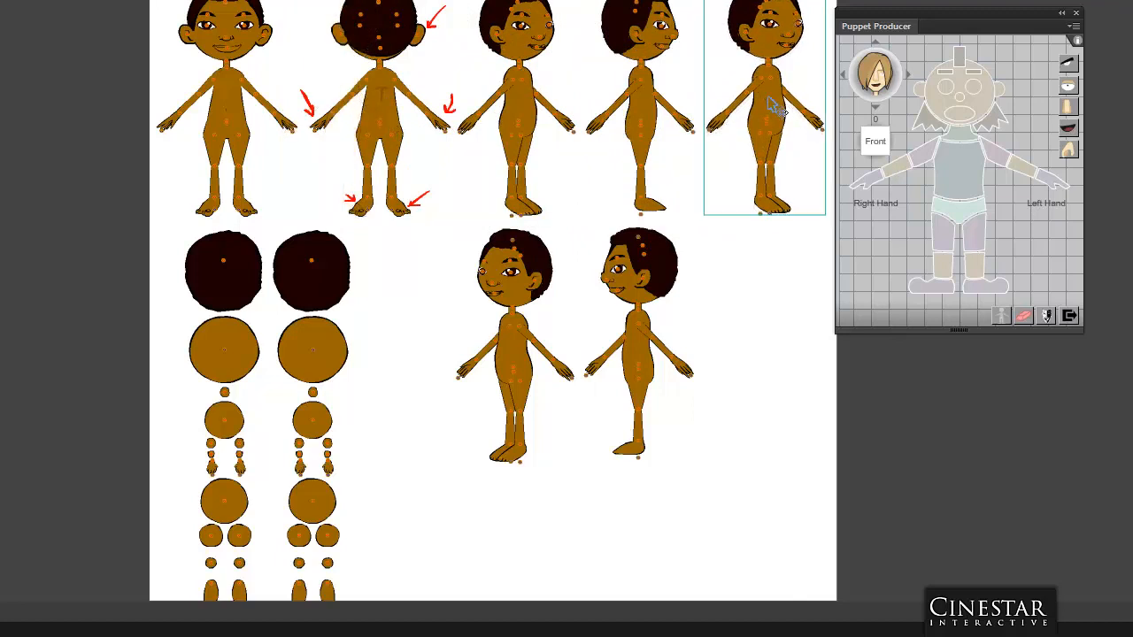
# Step: Break the mirrored 135-degree puppet apart into its separate body parts
pyautogui.moveTo(857, 28); pyautogui.dragTo(897, 81)
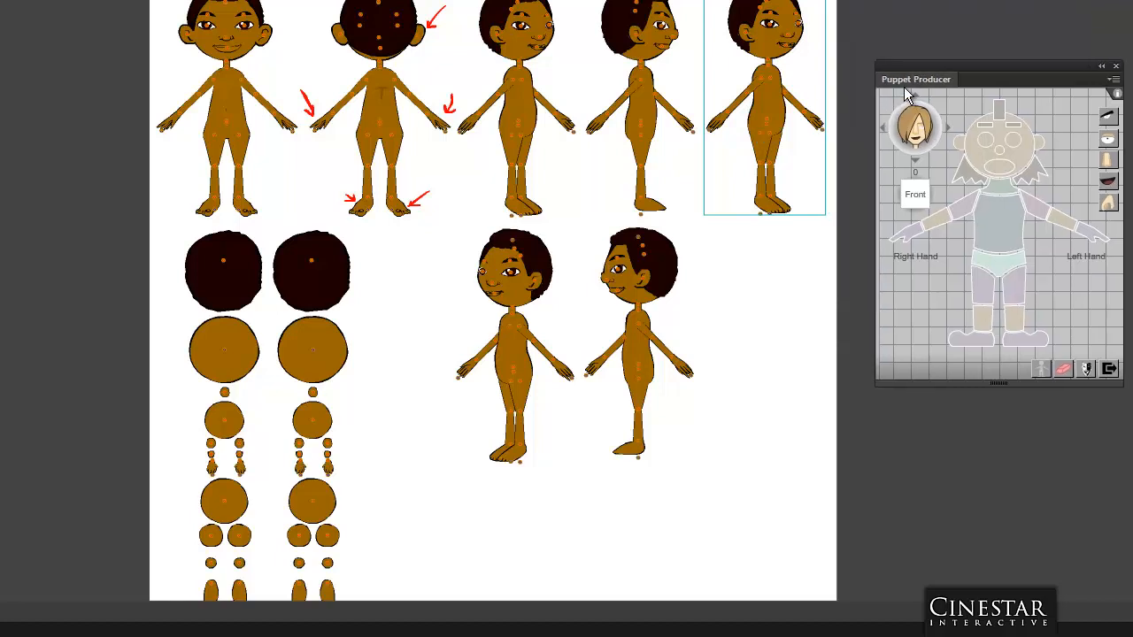
pyautogui.hotkey('ctrl', 'b')
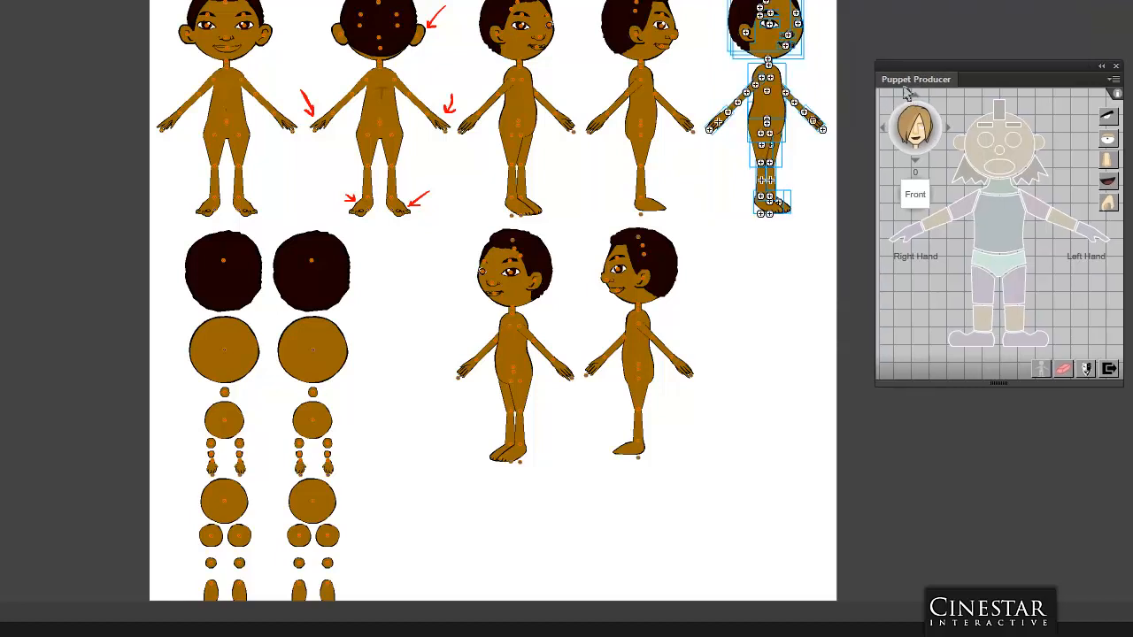
pyautogui.click(794, 31)
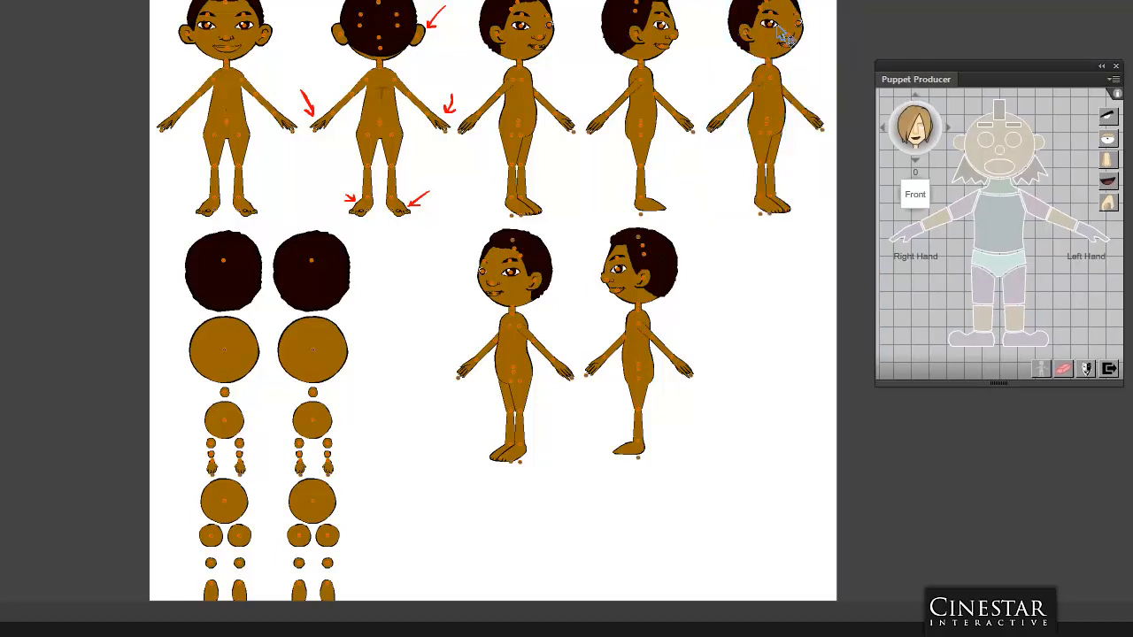
# Step: Send both eyes, both eyebrows, the nose and the mouth of the 135-degree puppet behind its head
pyautogui.click(774, 25)
pyautogui.hotkey('ctrl', '=')
pyautogui.hotkey('ctrl', '=')
pyautogui.hotkey('ctrl', '=')
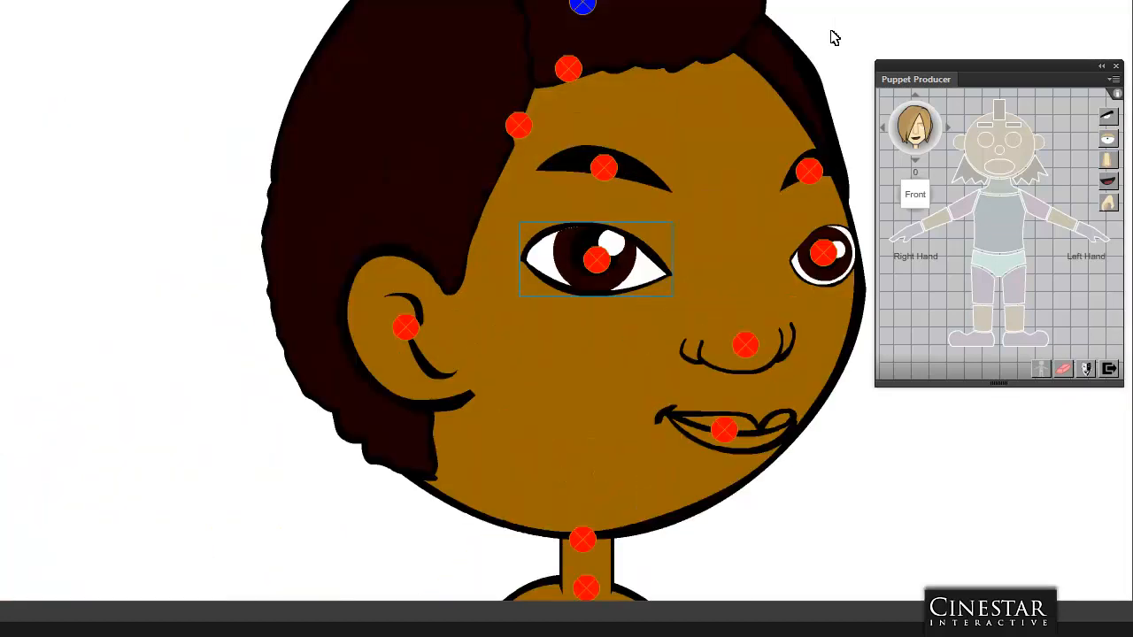
pyautogui.keyDown('shift'); pyautogui.click(664, 185); pyautogui.keyUp('shift')
pyautogui.keyDown('shift'); pyautogui.click(792, 182); pyautogui.keyUp('shift')
pyautogui.keyDown('shift'); pyautogui.click(813, 257); pyautogui.keyUp('shift')
pyautogui.keyDown('shift'); pyautogui.click(782, 351); pyautogui.keyUp('shift')
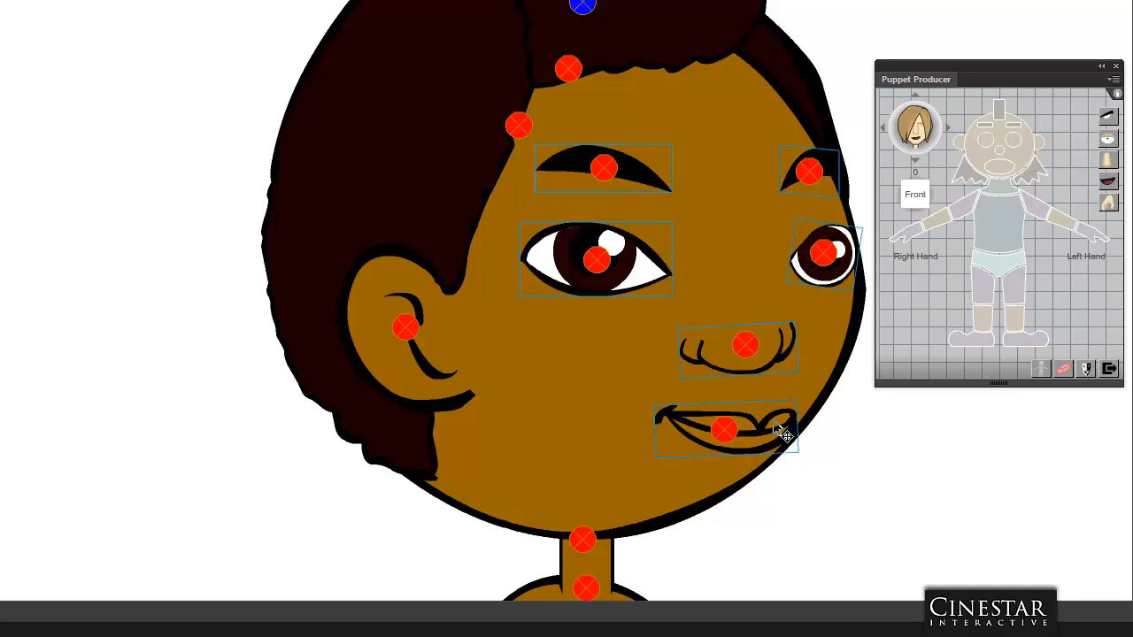
pyautogui.hotkey('ctrl', 'x')
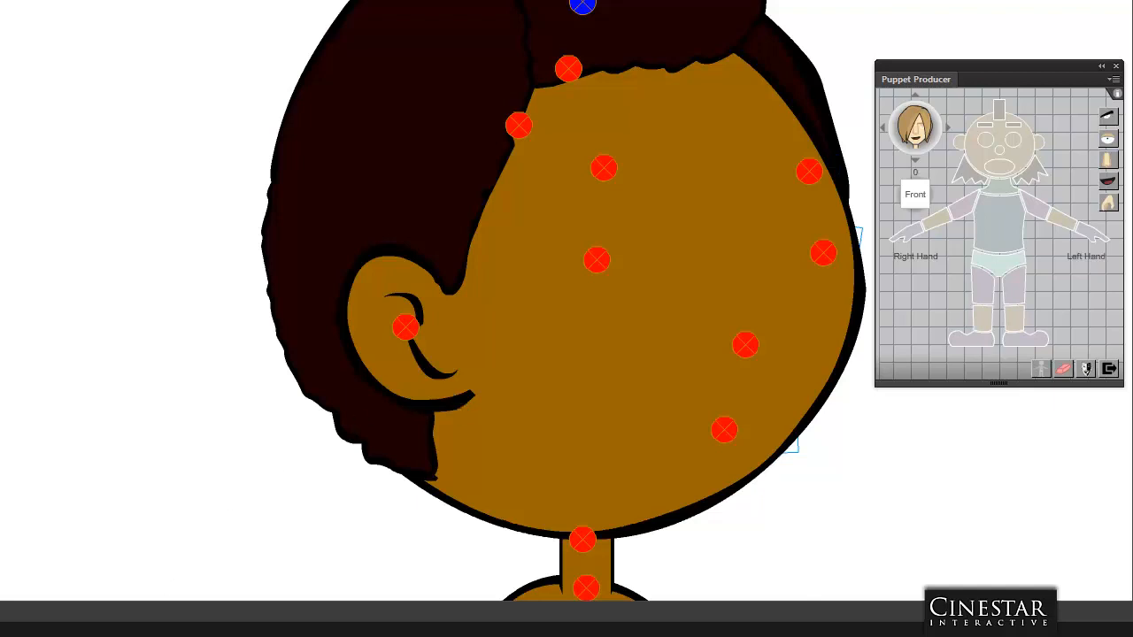
# Step: Check the hidden facial features in outline view and send the 135-degree puppet's ear behind the head
pyautogui.hotkey('ctrl', 'alt', 'shift', 'o')
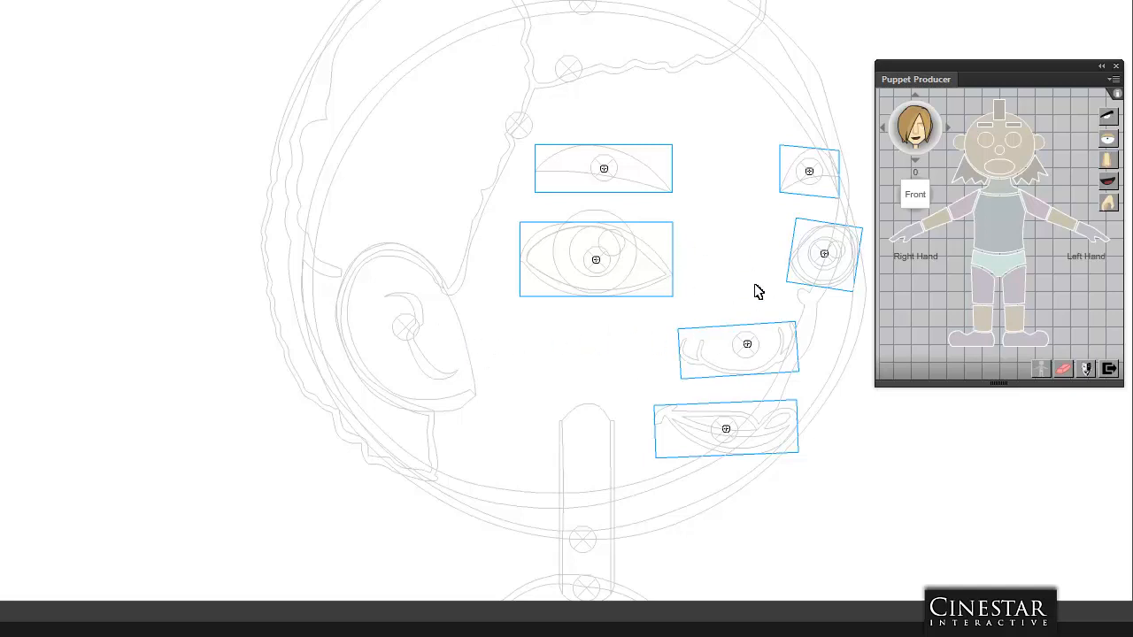
pyautogui.click(458, 385)
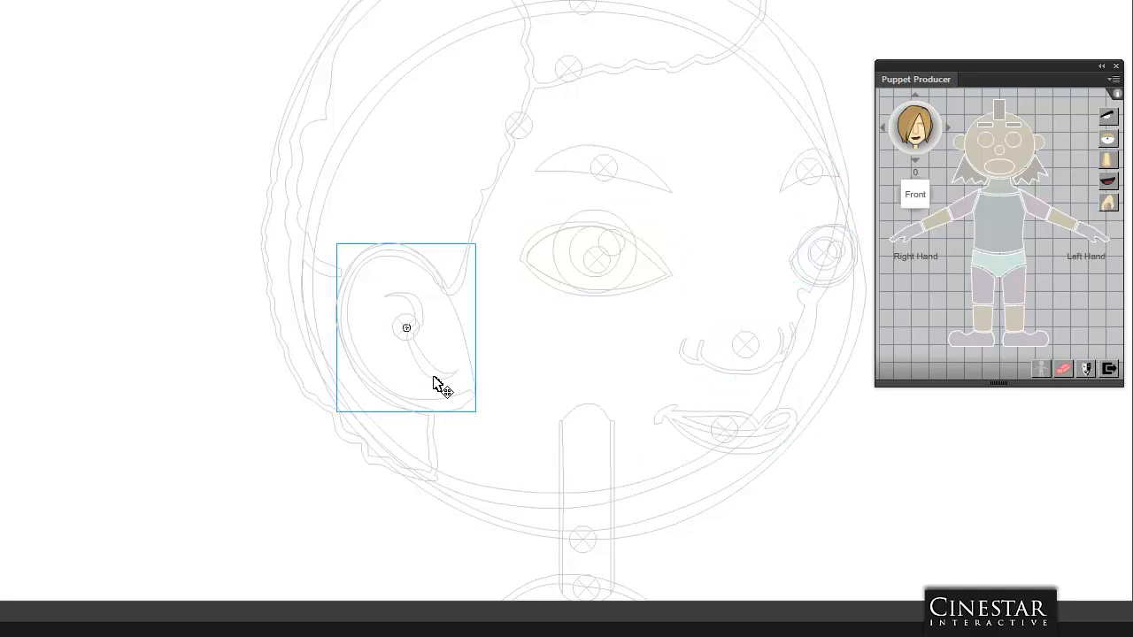
pyautogui.hotkey('ctrl', 'y')
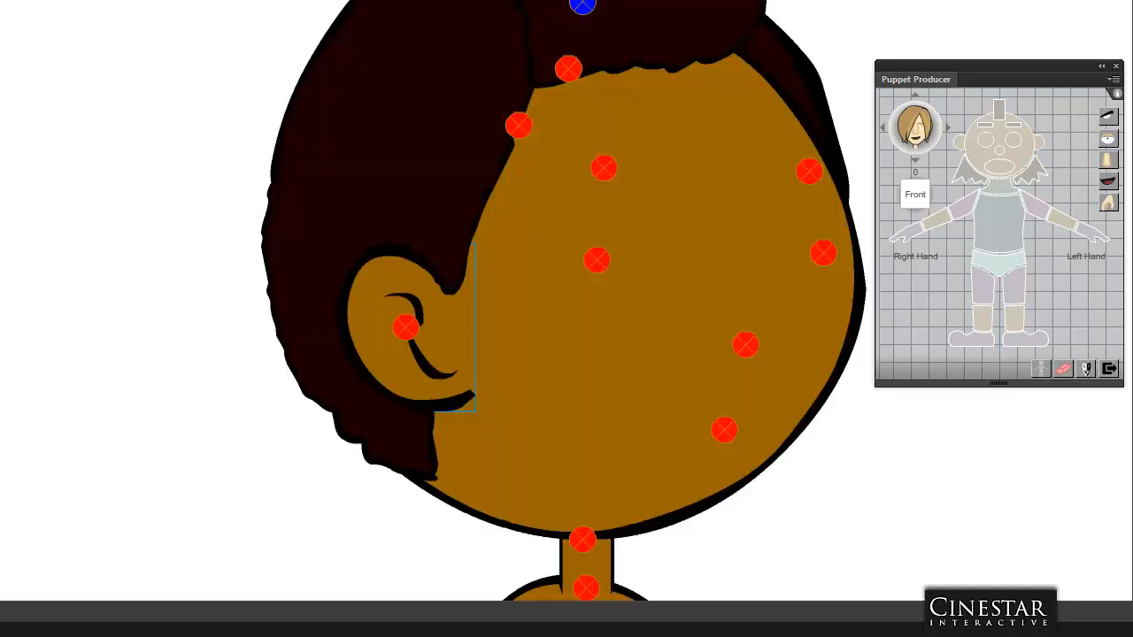
pyautogui.press('Delete')
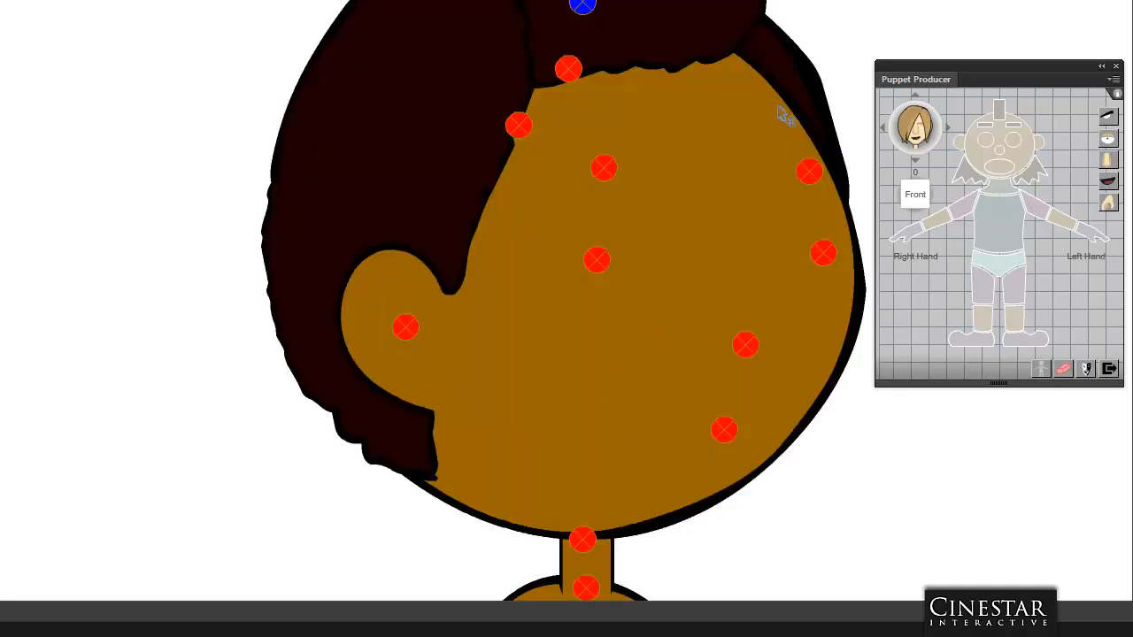
# Step: Bring the 135-degree puppet's back hair piece to the front and adjust its stacking order so it covers the face and other hair
pyautogui.click(808, 86)
pyautogui.hotkey('ctrl', 'shift', ']')
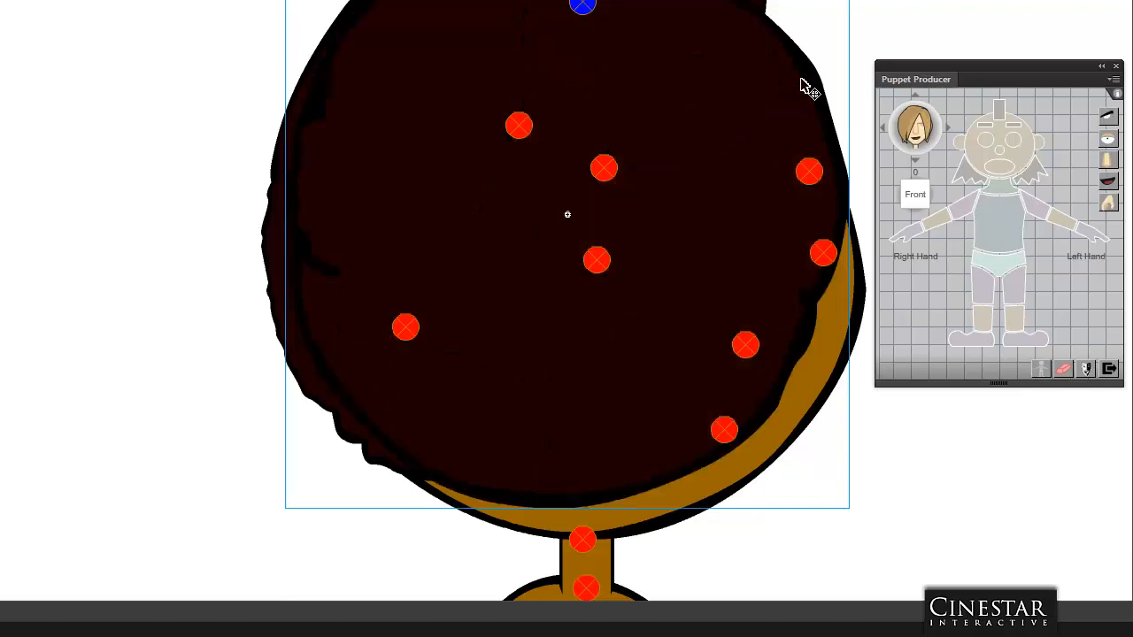
pyautogui.hotkey('ctrl', 'Up')
pyautogui.hotkey('ctrl', 'Up')
pyautogui.hotkey('ctrl', 'Down')
pyautogui.hotkey('ctrl', 'Down')
pyautogui.hotkey('ctrl', 'Down')
pyautogui.hotkey('ctrl', 'Down')
pyautogui.hotkey('ctrl', 'Down')
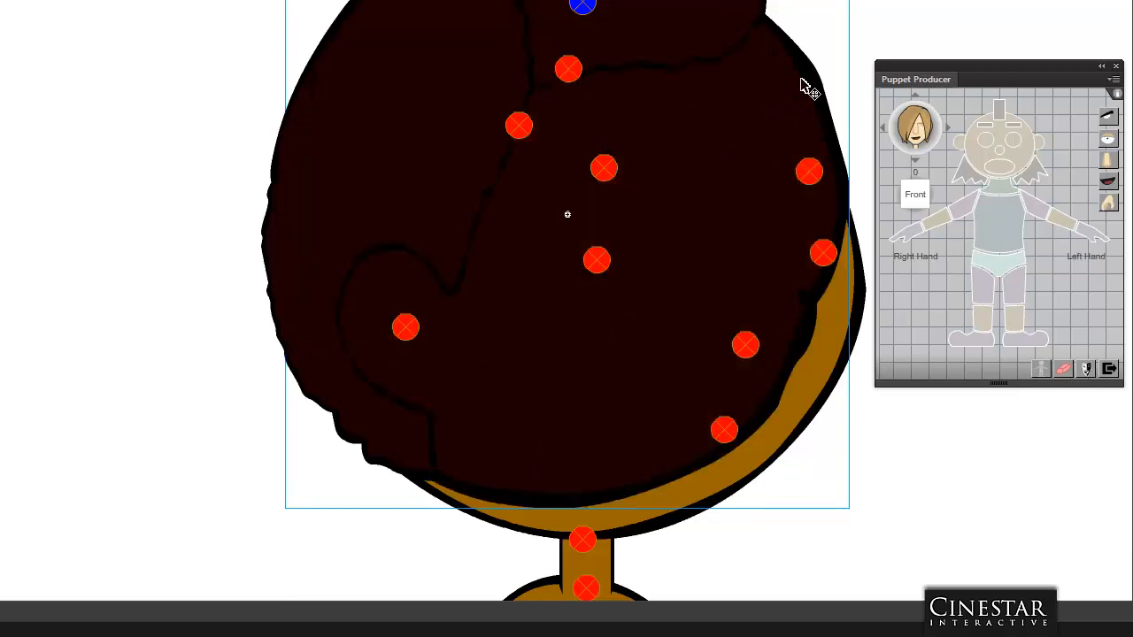
pyautogui.hotkey('ctrl', 'Up')
pyautogui.hotkey('ctrl', 'Up')
pyautogui.hotkey('ctrl', 'Up')
pyautogui.hotkey('ctrl', 'Down')
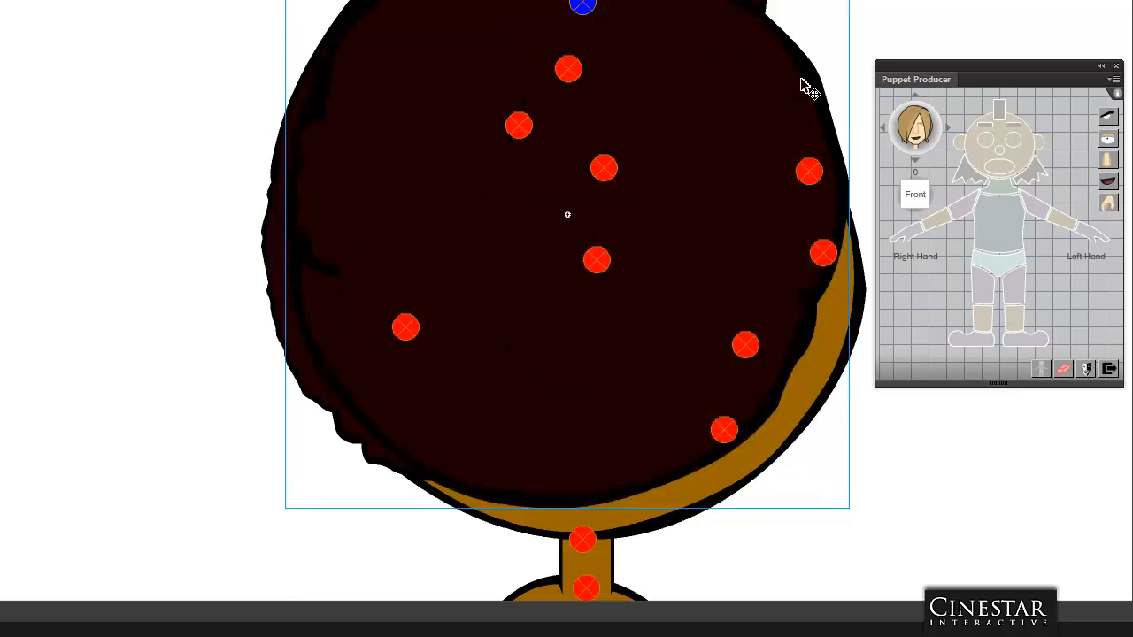
pyautogui.hotkey('ctrl', '-')
pyautogui.hotkey('ctrl', '-')
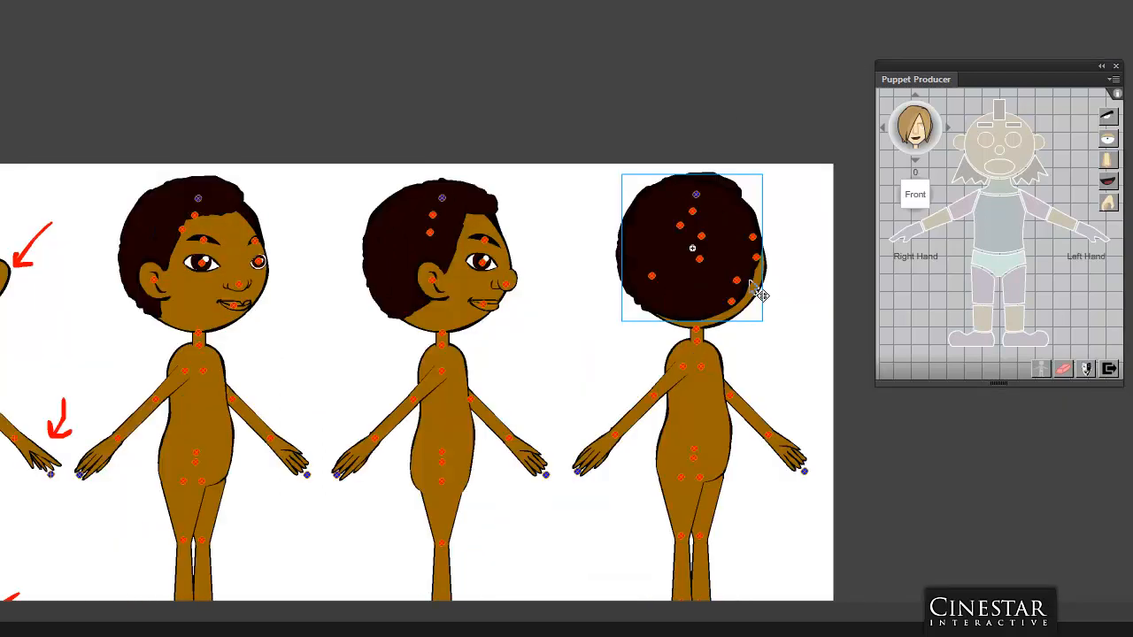
# Step: Send the upper arm, forearm and hand on the left side of the 135-degree puppet behind its torso
pyautogui.moveTo(790, 368); pyautogui.dragTo(727, 203)
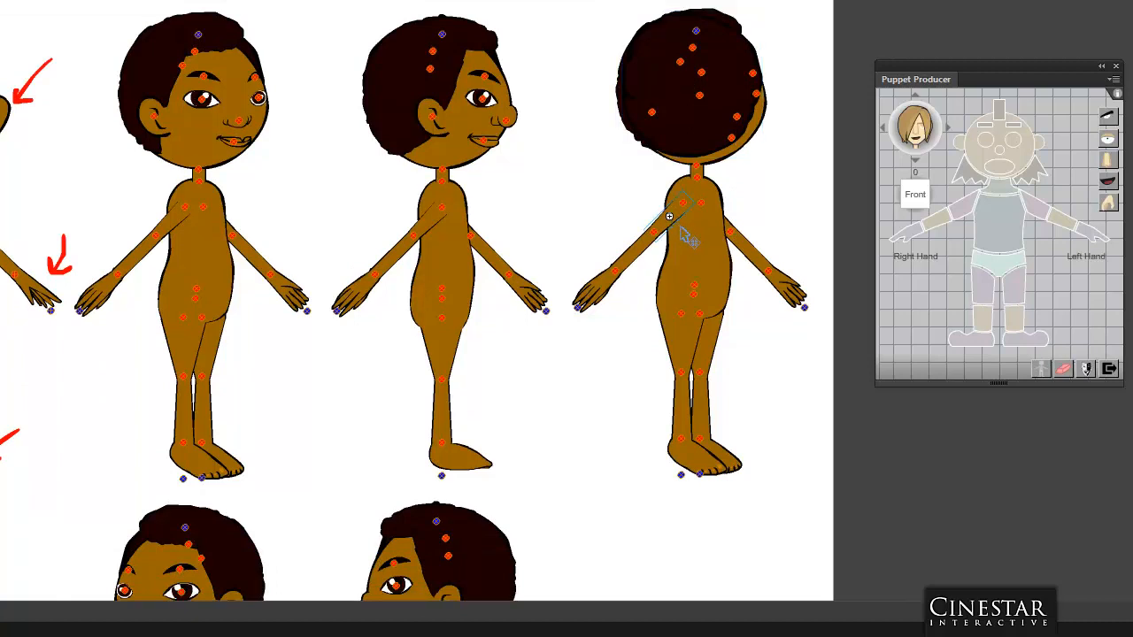
pyautogui.moveTo(1132, 1); pyautogui.dragTo(870, 0)
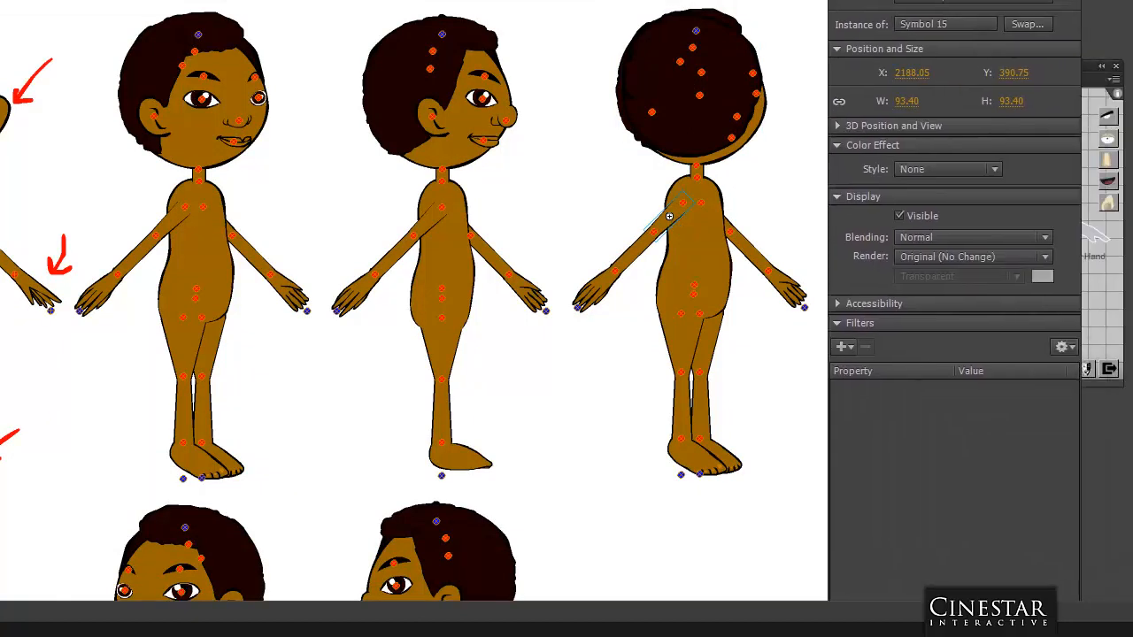
pyautogui.click(643, 255)
pyautogui.click(675, 223)
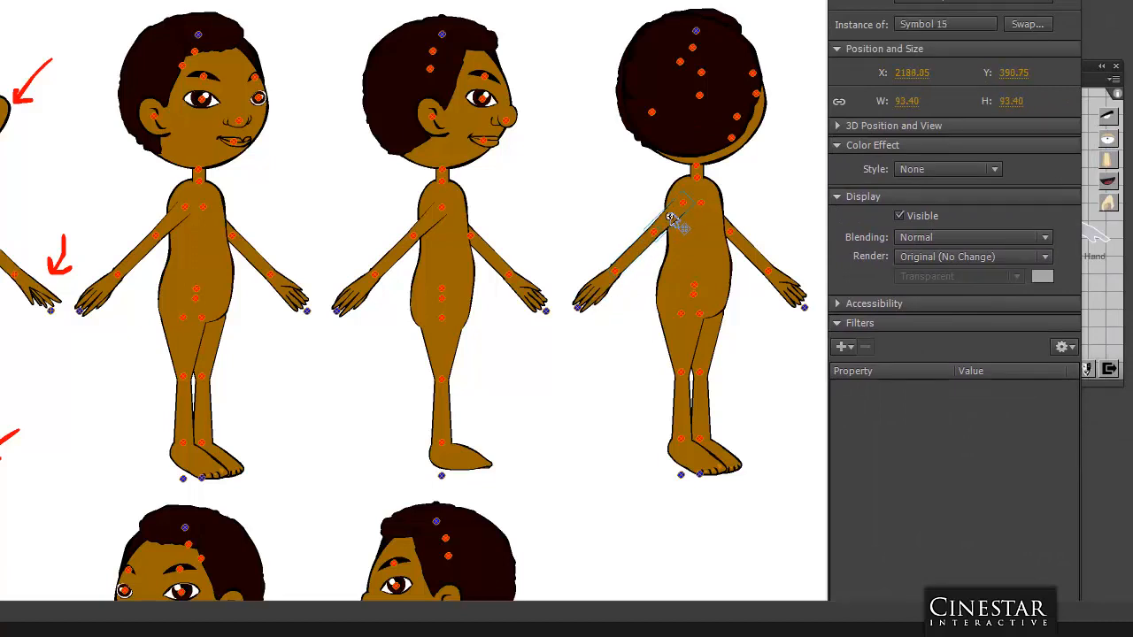
pyautogui.keyDown('shift'); pyautogui.click(614, 288); pyautogui.keyUp('shift')
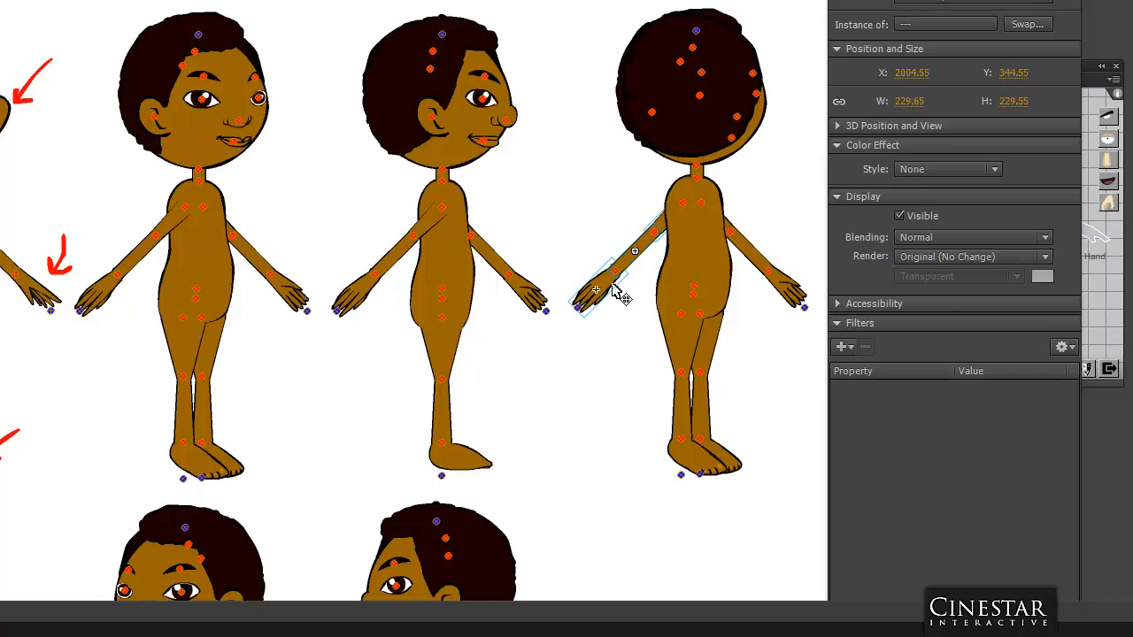
# Step: Bring the whole arm on the right side of the 135-degree puppet in front of its torso
pyautogui.click(738, 223)
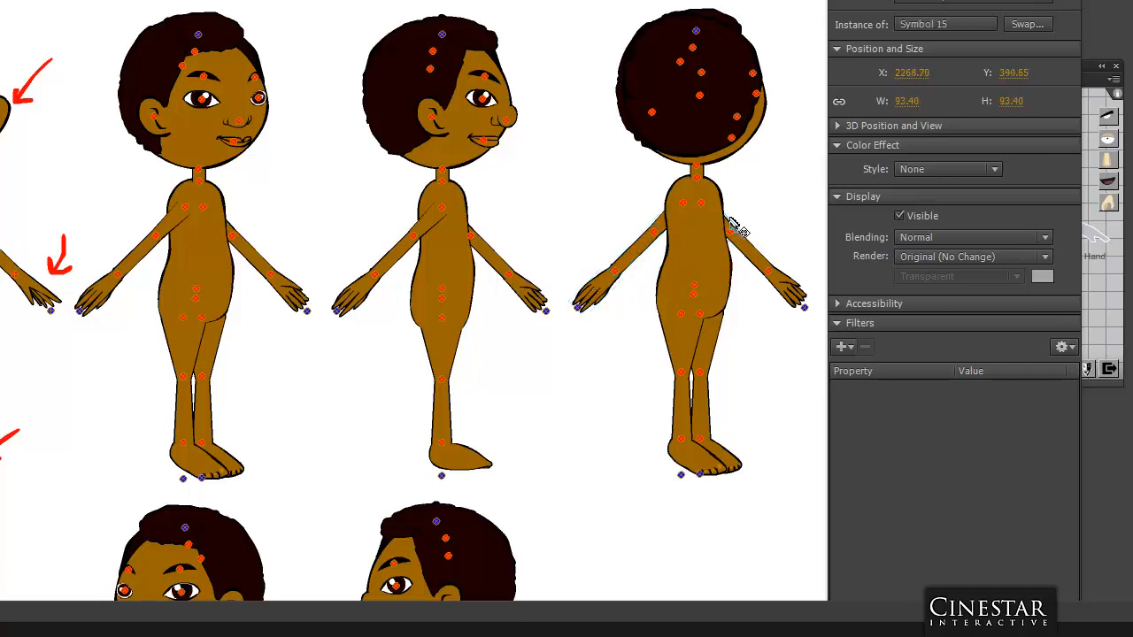
pyautogui.keyDown('shift'); pyautogui.click(807, 303); pyautogui.keyUp('shift')
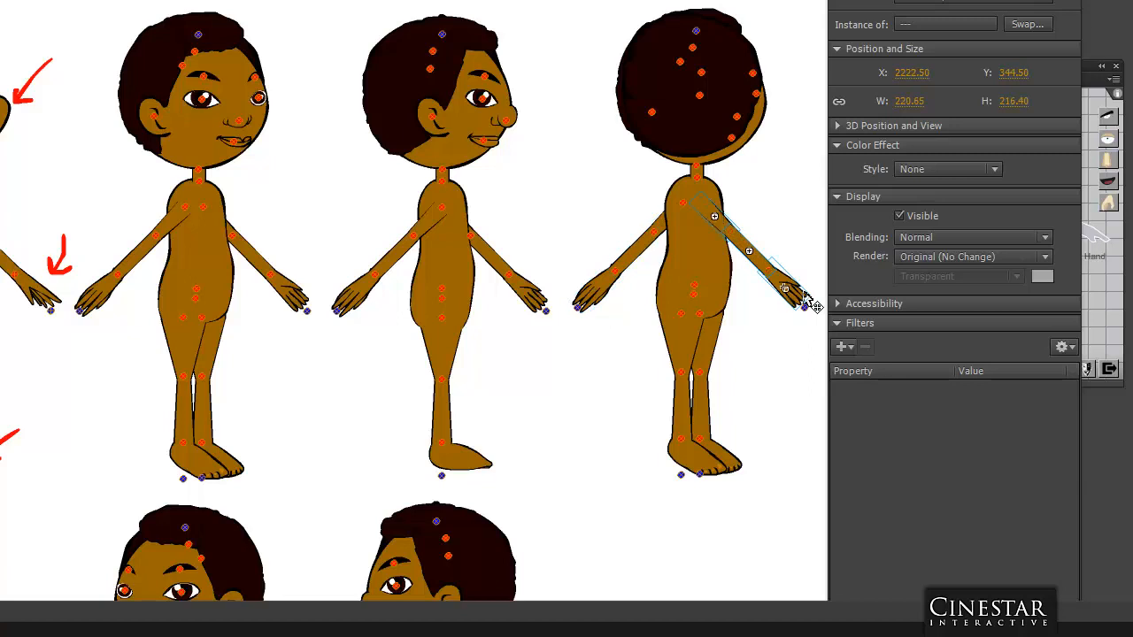
pyautogui.click(806, 232)
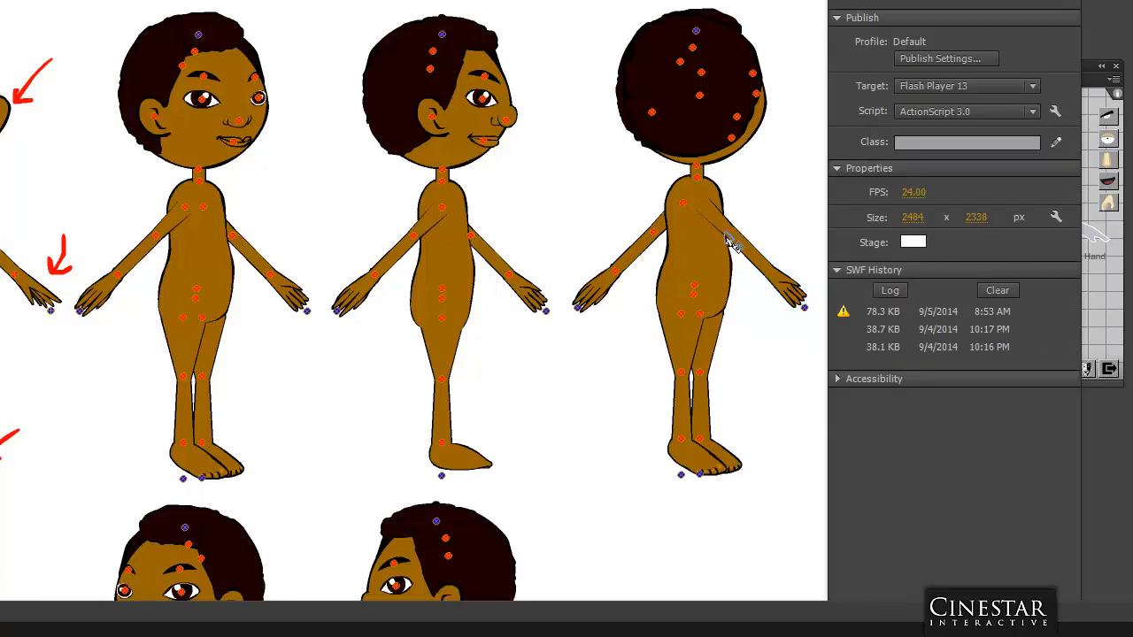
# Step: Fine-tune the stacking order of the upper arm, forearm and hand on the right side of the 135-degree puppet
pyautogui.click(751, 253)
pyautogui.keyDown('shift'); pyautogui.click(790, 294); pyautogui.keyUp('shift')
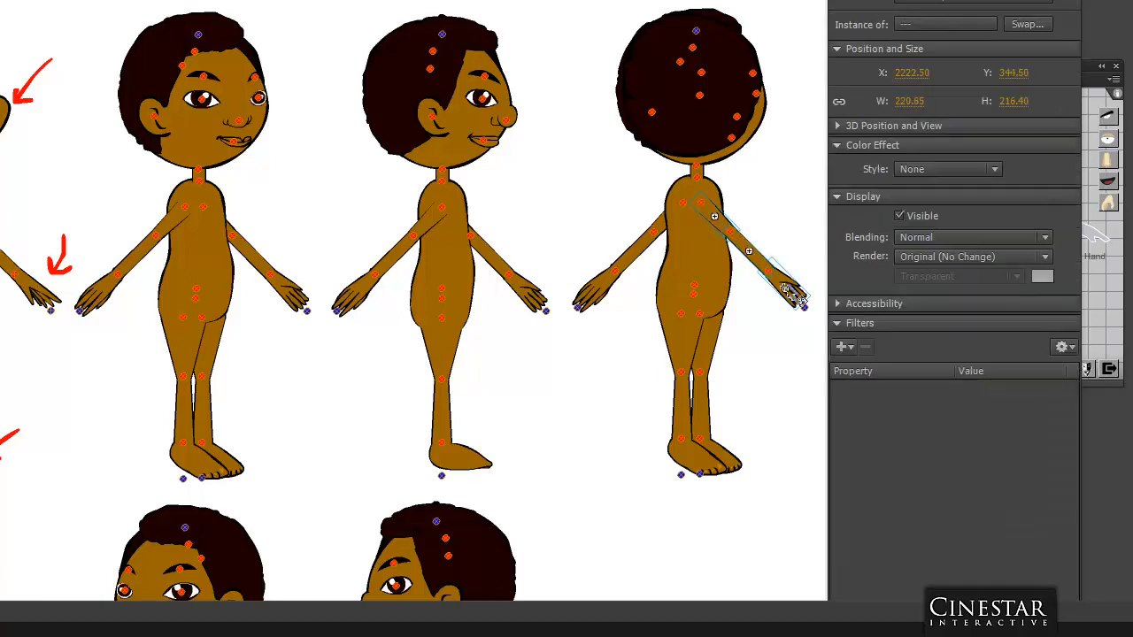
pyautogui.click(792, 190)
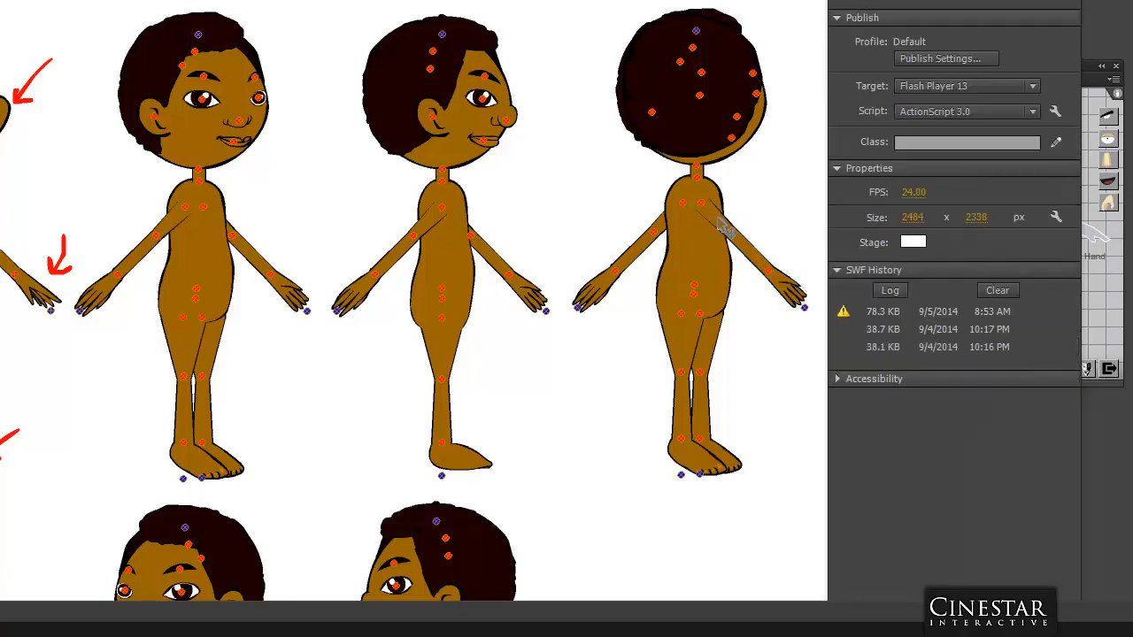
pyautogui.click(724, 228)
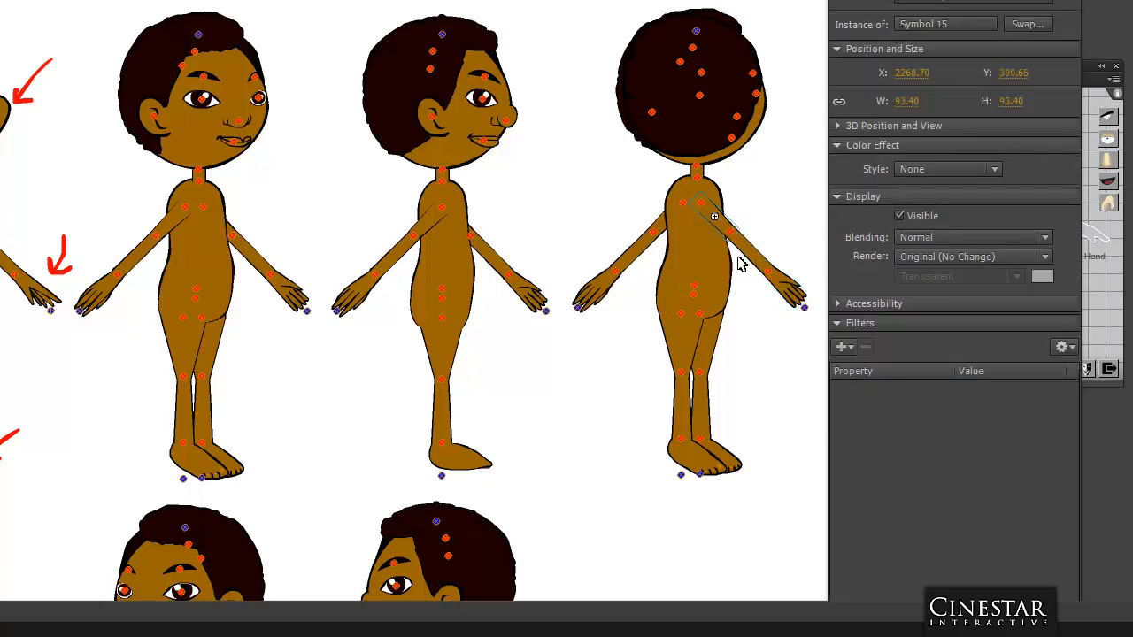
pyautogui.click(794, 299)
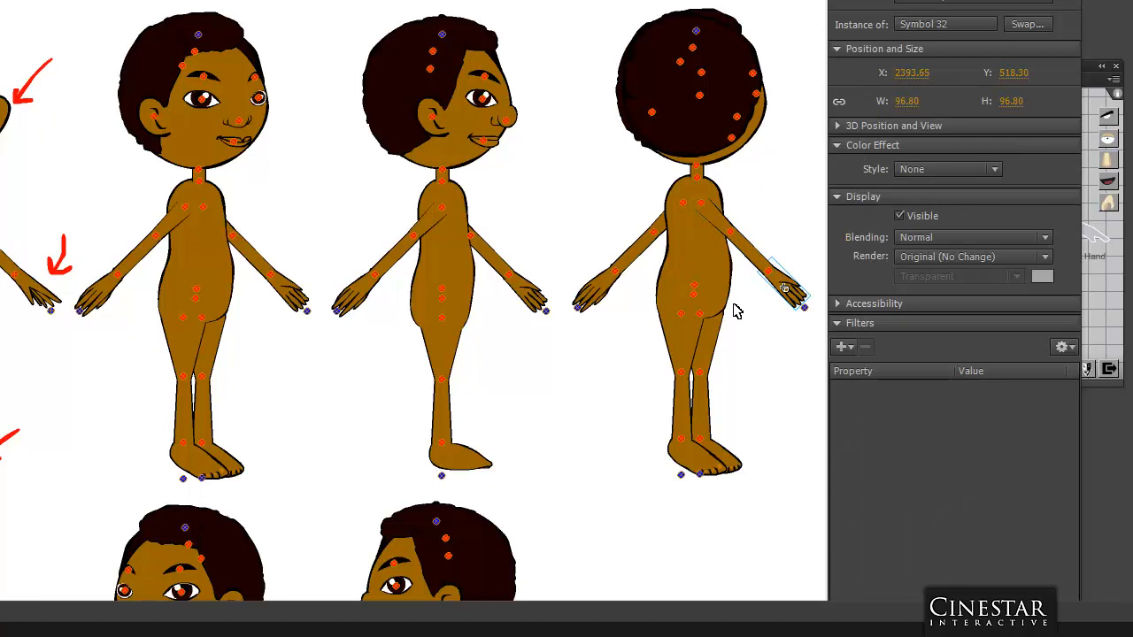
# Step: Send the thigh, shin and foot on the left side of the 135-degree puppet behind its other leg
pyautogui.click(688, 342)
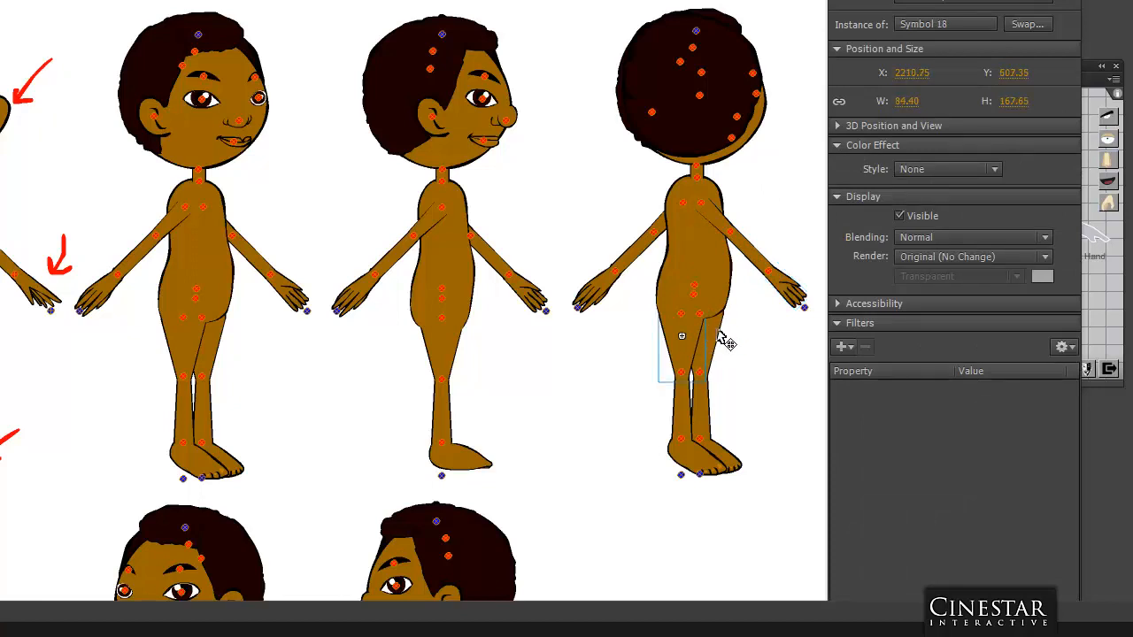
pyautogui.click(719, 341)
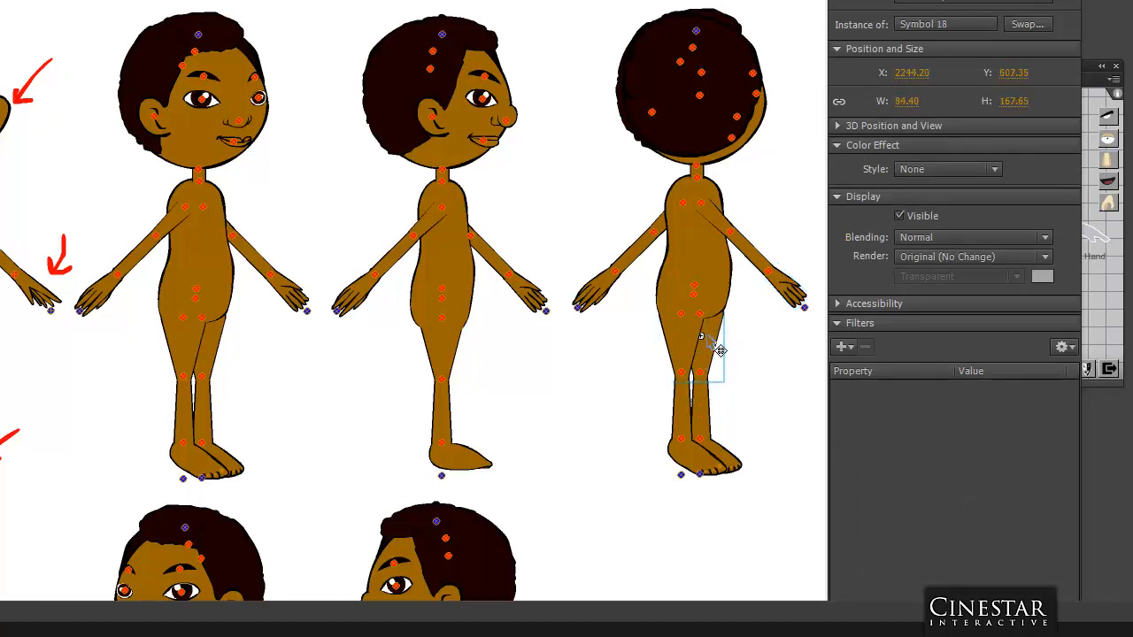
pyautogui.click(689, 343)
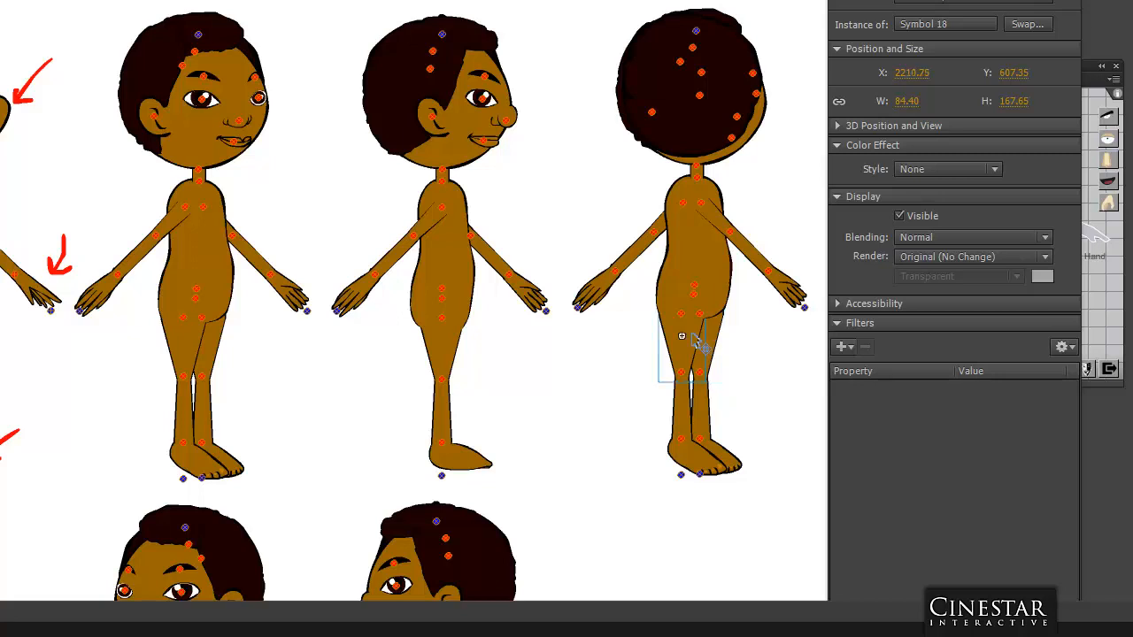
pyautogui.keyDown('shift'); pyautogui.click(687, 406); pyautogui.keyUp('shift')
pyautogui.keyDown('shift'); pyautogui.click(691, 470); pyautogui.keyUp('shift')
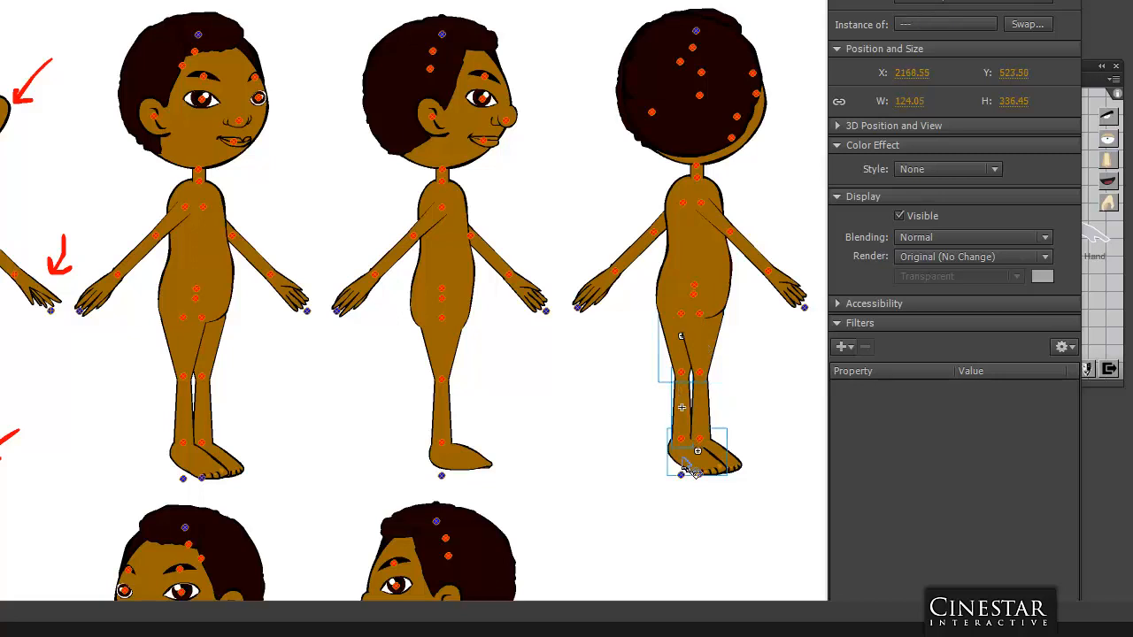
# Step: Restack the thigh, shin and foot on the right side of the 135-degree puppet in front of the other leg but behind the hips
pyautogui.click(715, 360)
pyautogui.keyDown('shift'); pyautogui.click(714, 409); pyautogui.keyUp('shift')
pyautogui.keyDown('shift'); pyautogui.click(722, 470); pyautogui.keyUp('shift')
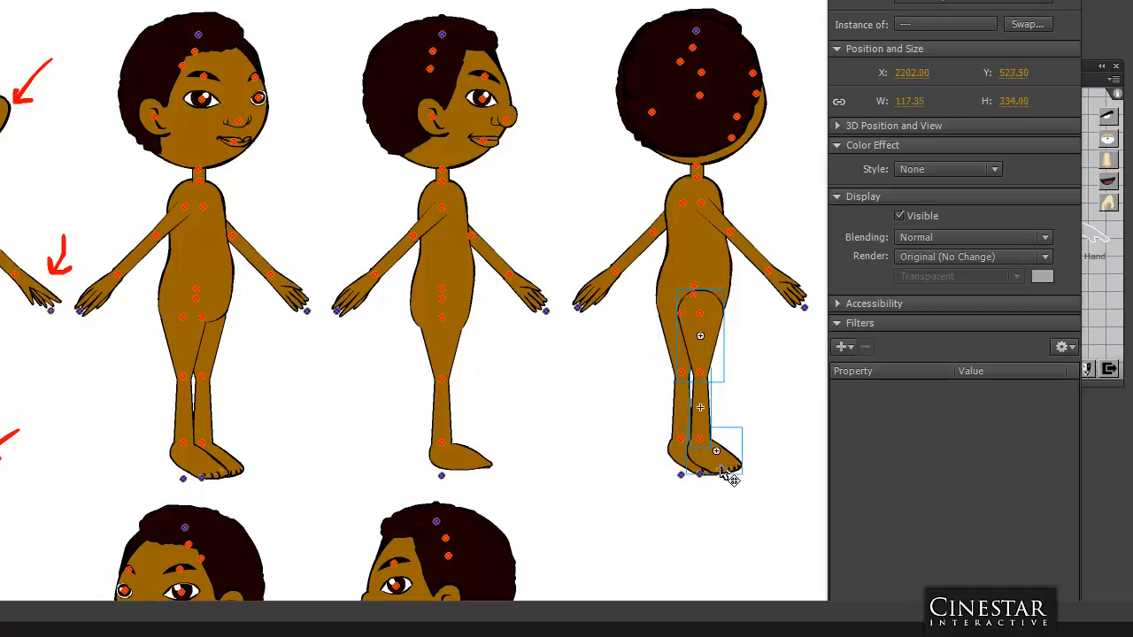
pyautogui.hotkey('ctrl', 'Down')
pyautogui.hotkey('ctrl', 'Up')
pyautogui.hotkey('ctrl', 'Down')
pyautogui.hotkey('ctrl', 'Up')
pyautogui.hotkey('ctrl', 'Down')
pyautogui.click(782, 352)
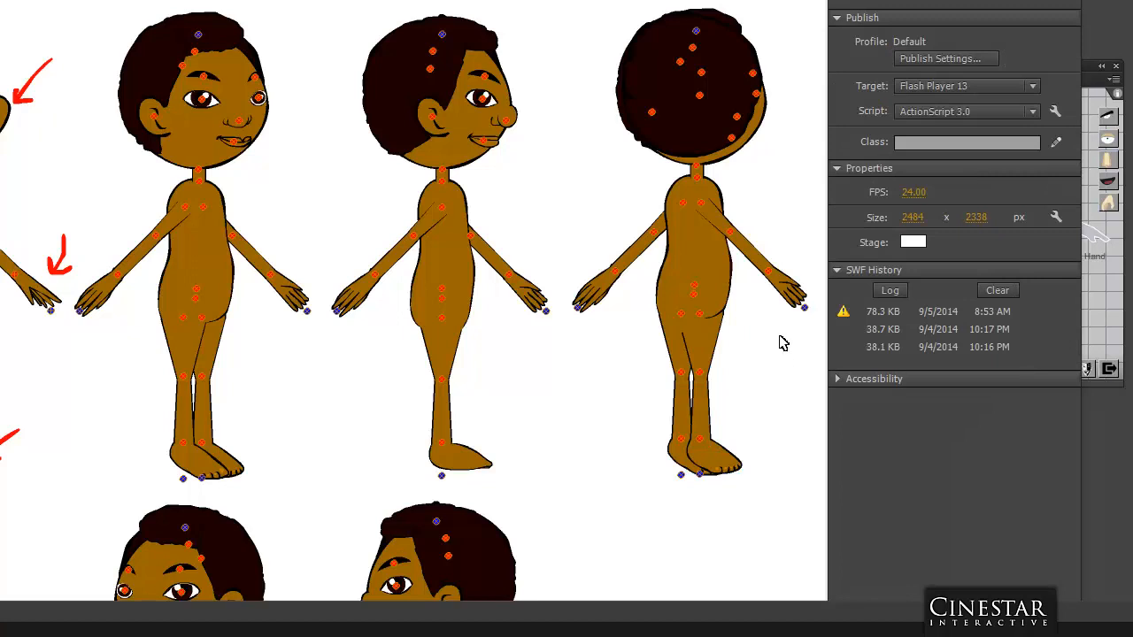
# Step: Send the 135-degree puppet's hip piece backward, behind the thigh on the right side
pyautogui.click(730, 310)
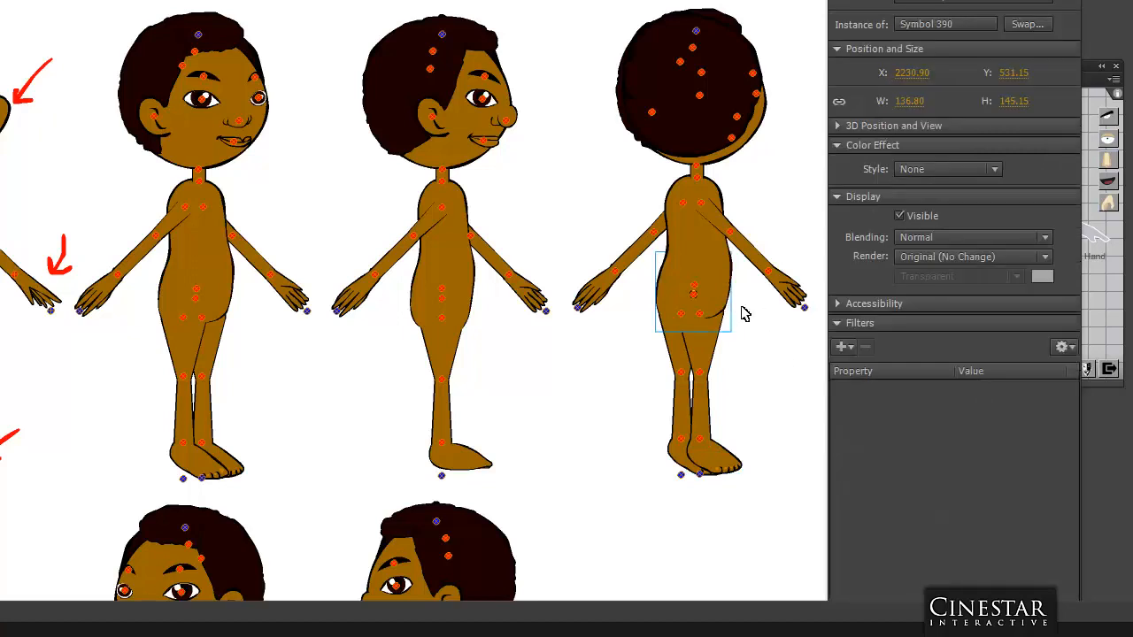
pyautogui.hotkey('ctrl', 'Down')
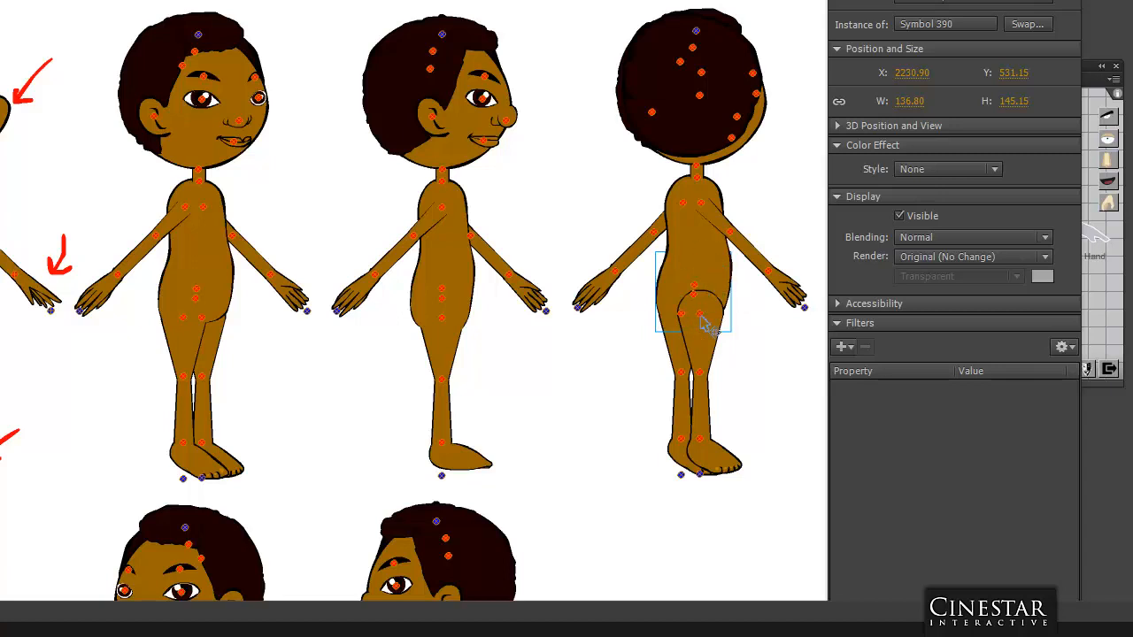
pyautogui.click(771, 358)
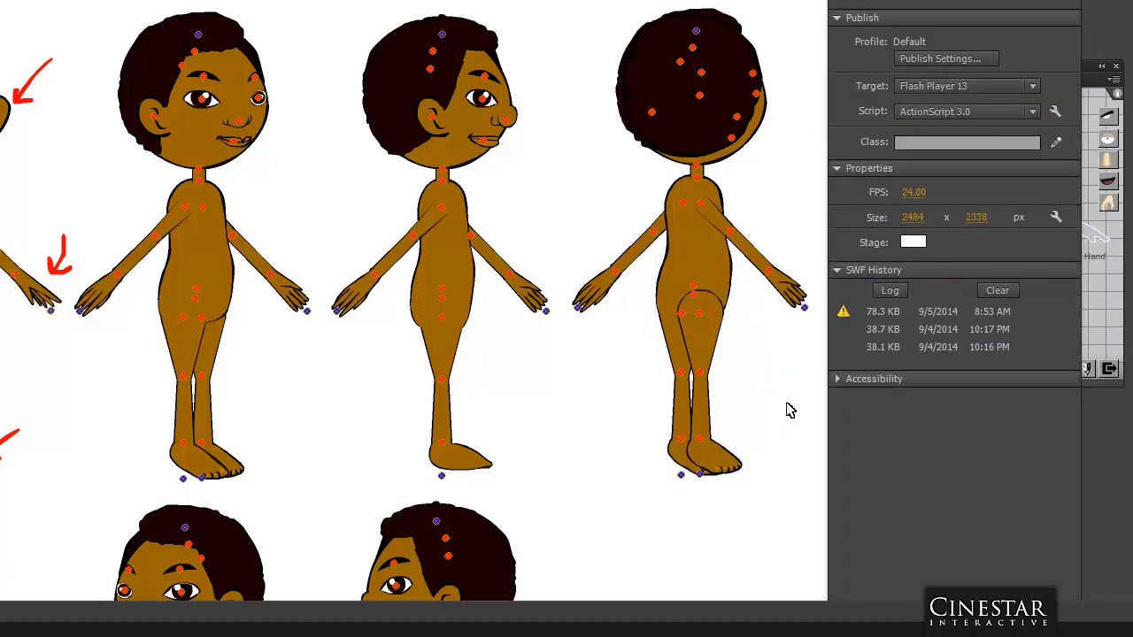
# Step: Select the whole 135-degree puppet and auto-mirror it with the 135 -> 225 option
pyautogui.moveTo(786, 387); pyautogui.dragTo(774, 304)
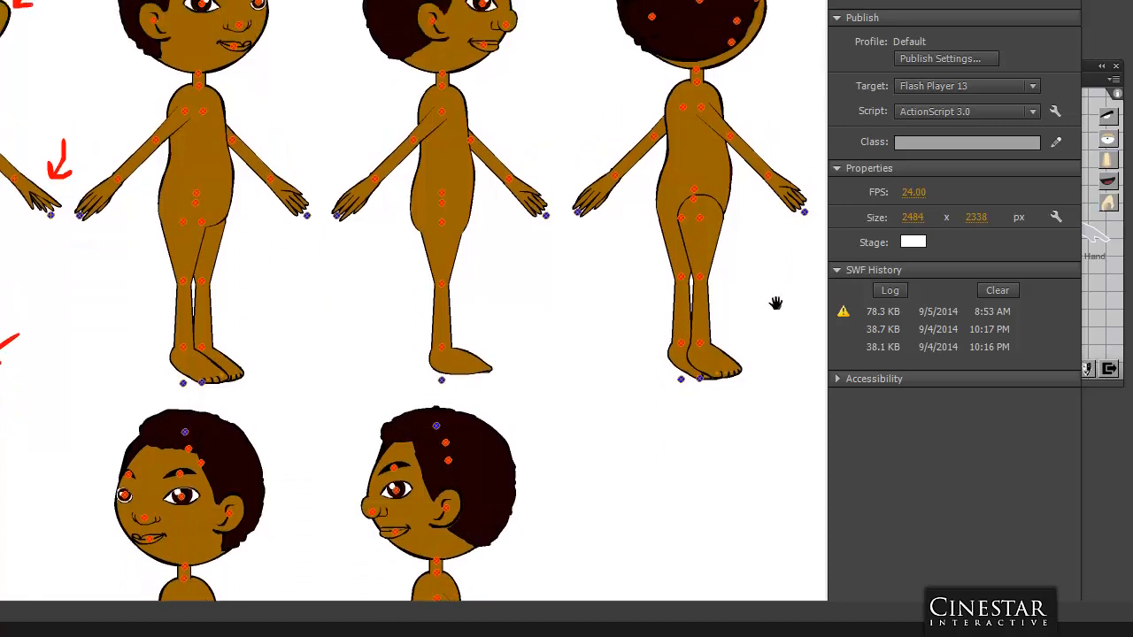
pyautogui.click(609, 206)
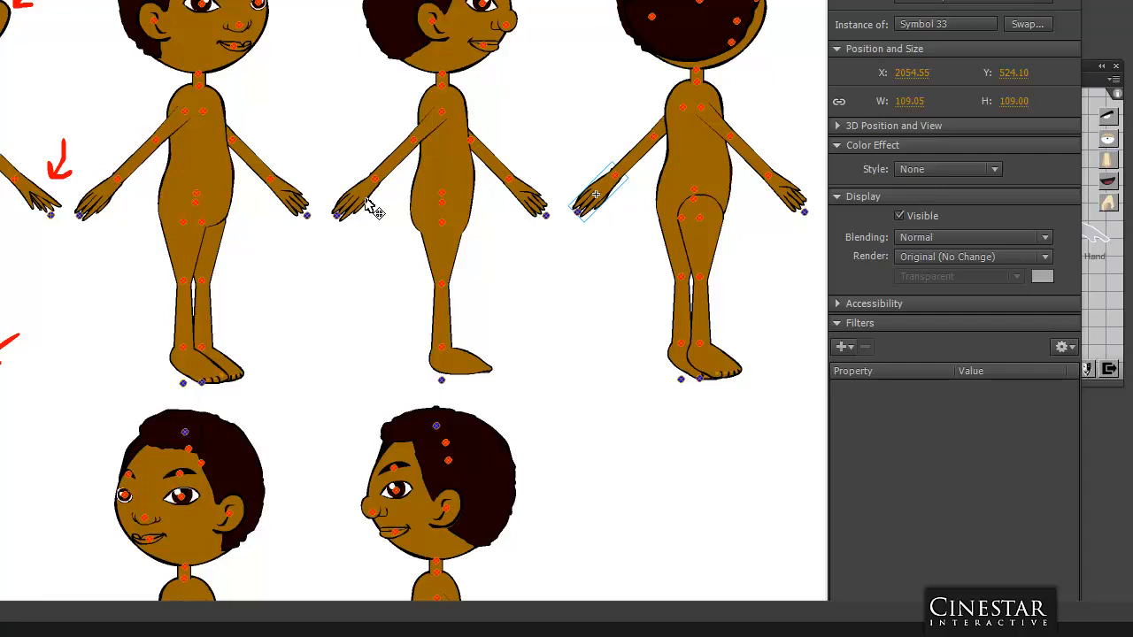
pyautogui.moveTo(95, 127); pyautogui.dragTo(268, 189)
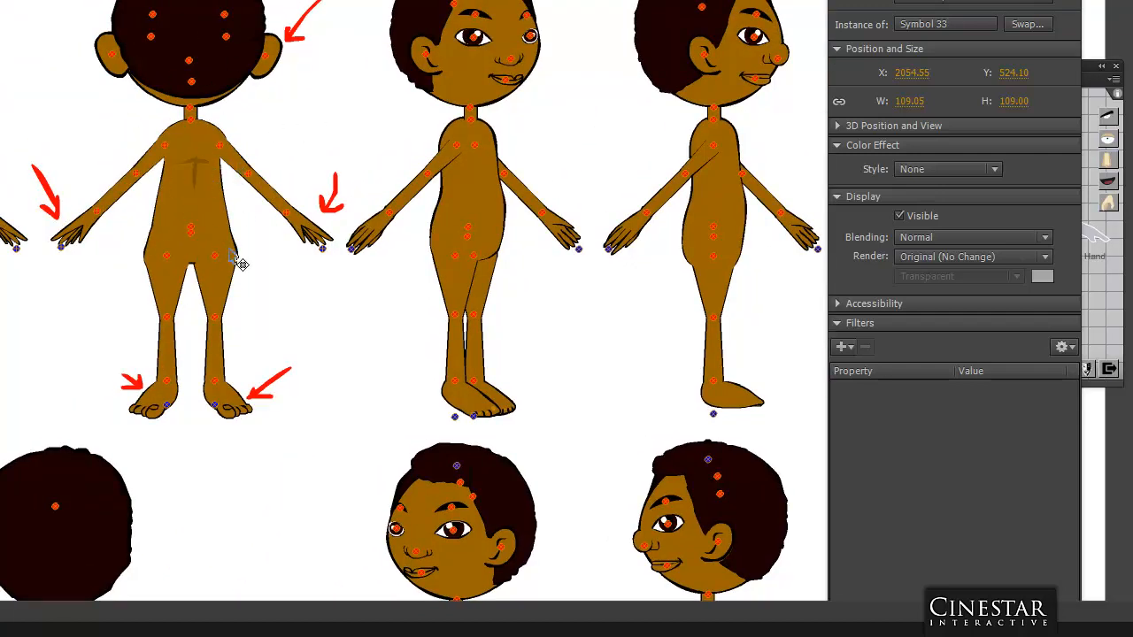
pyautogui.hotkey('ctrl', '-')
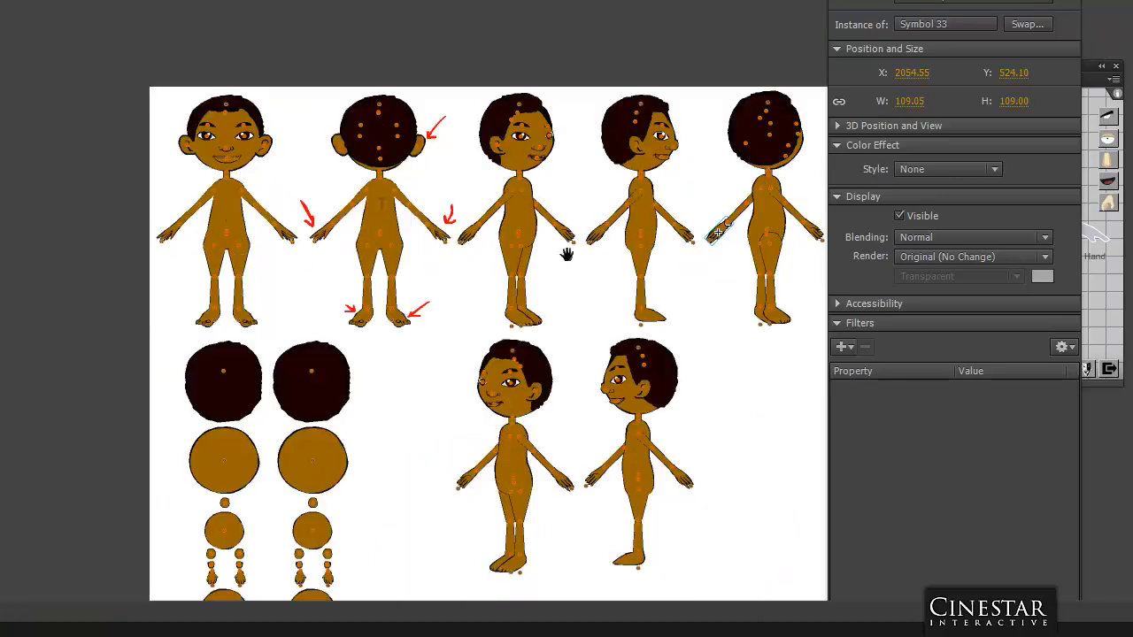
pyautogui.moveTo(579, 274); pyautogui.dragTo(549, 232)
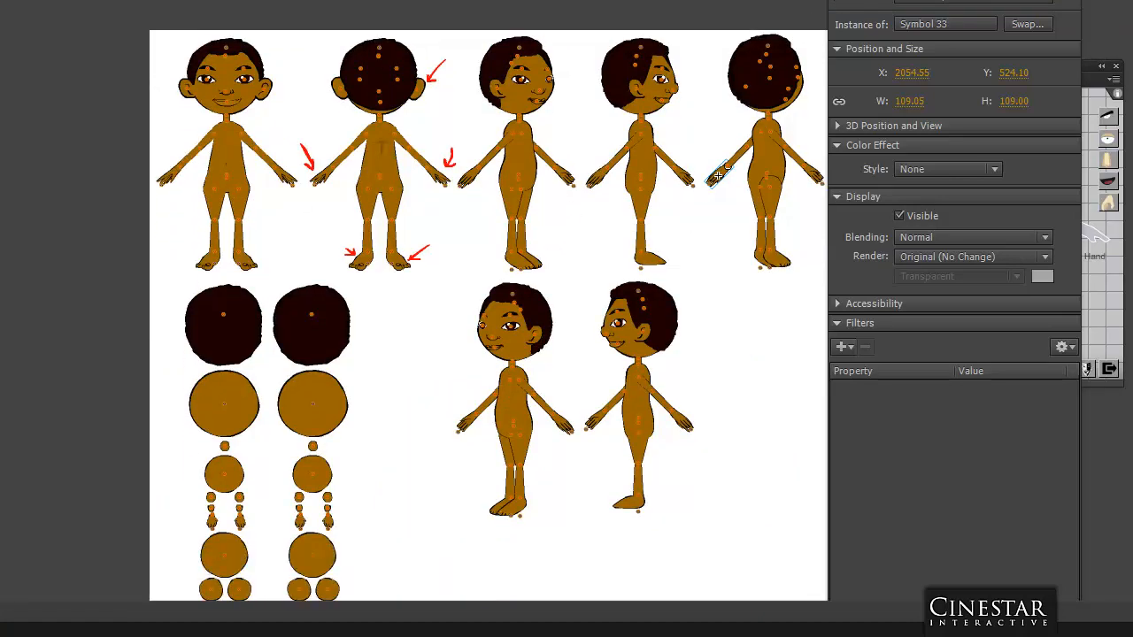
pyautogui.moveTo(850, 0); pyautogui.dragTo(917, 392)
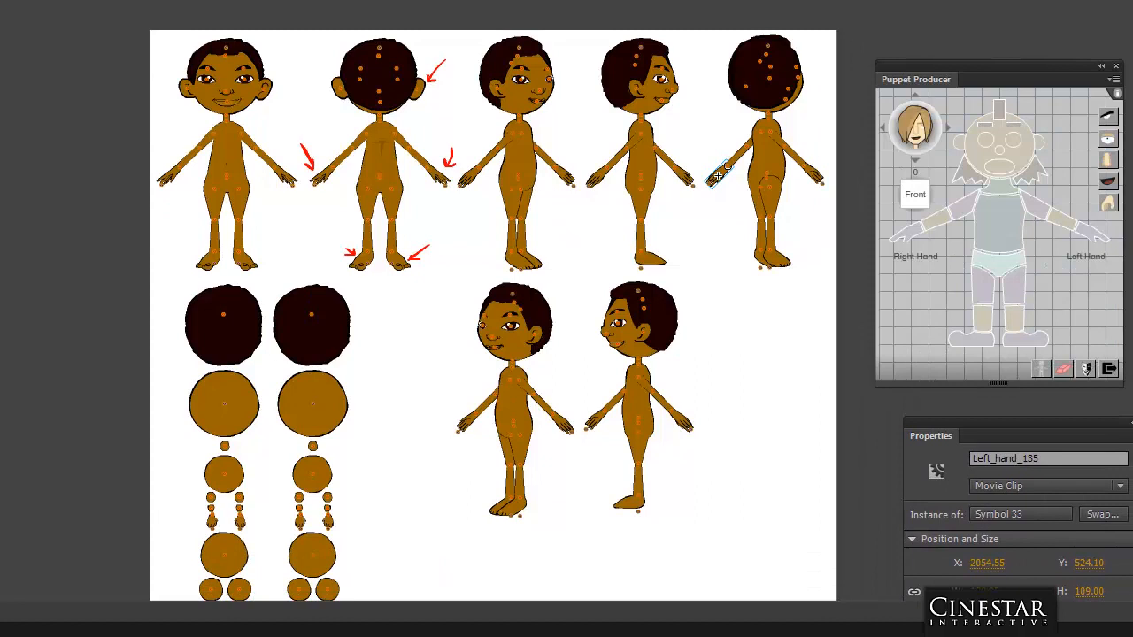
pyautogui.moveTo(855, 5); pyautogui.dragTo(708, 298)
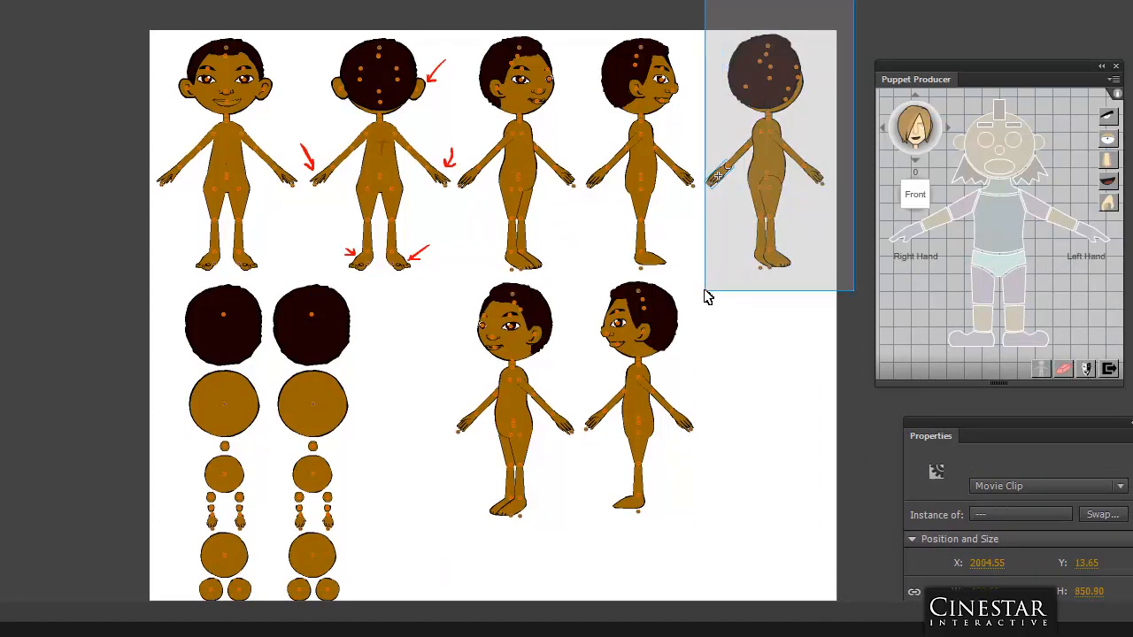
pyautogui.click(1087, 370)
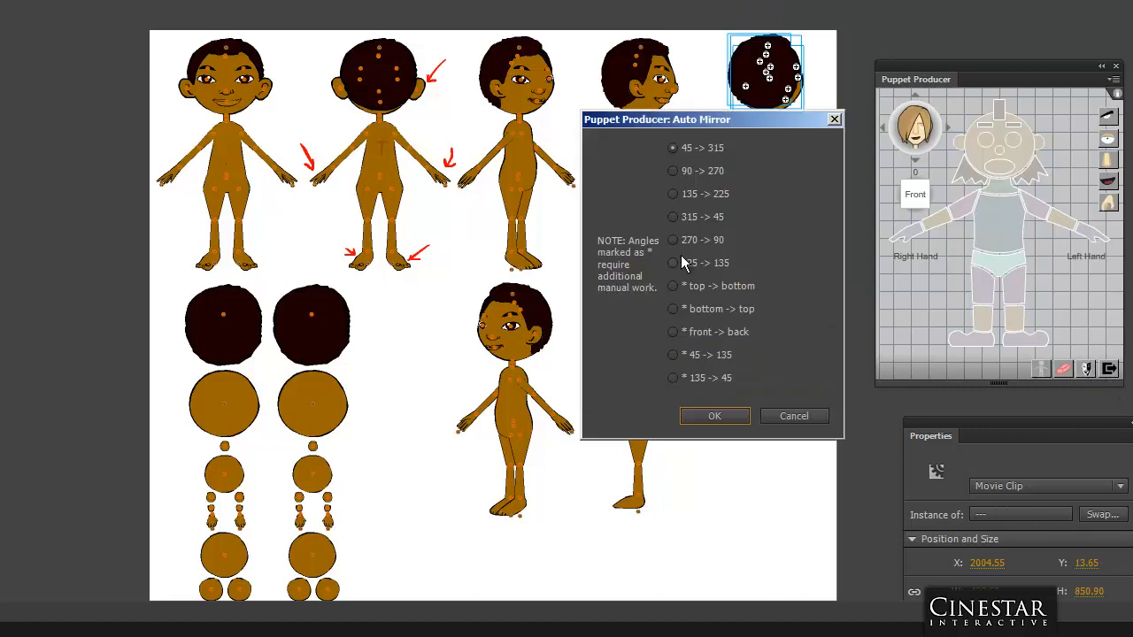
pyautogui.click(685, 198)
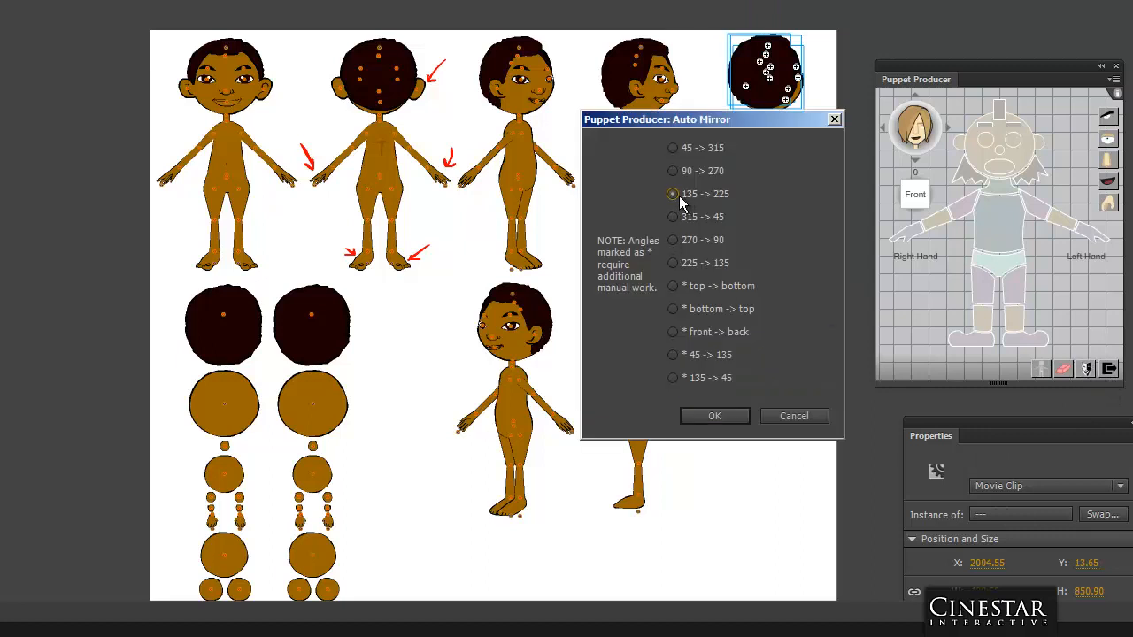
pyautogui.click(727, 418)
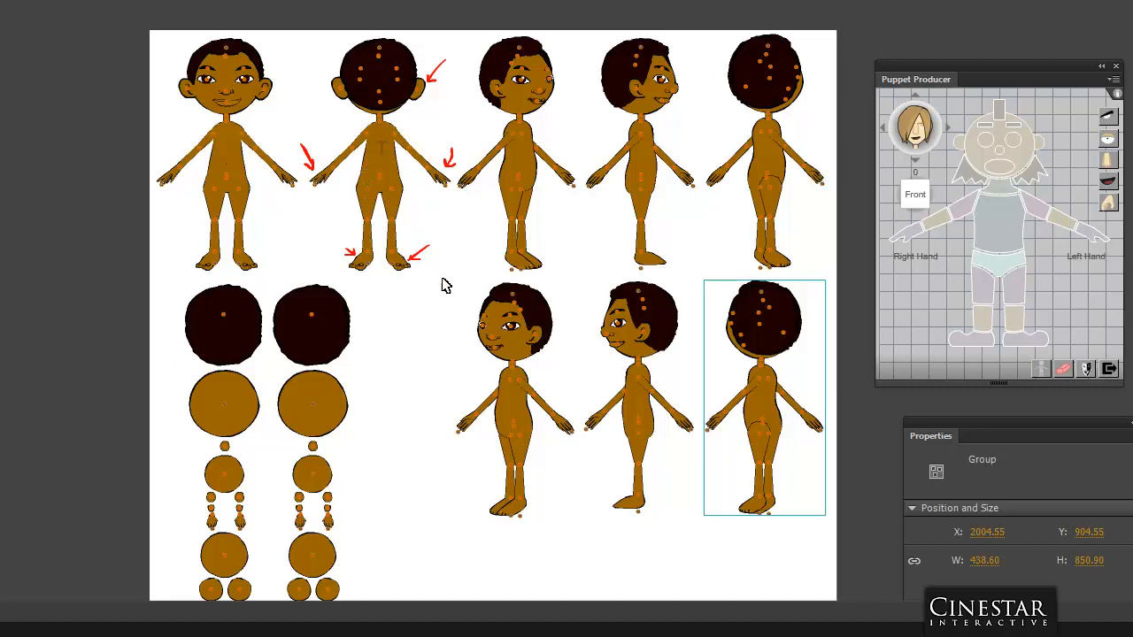
pyautogui.click(436, 335)
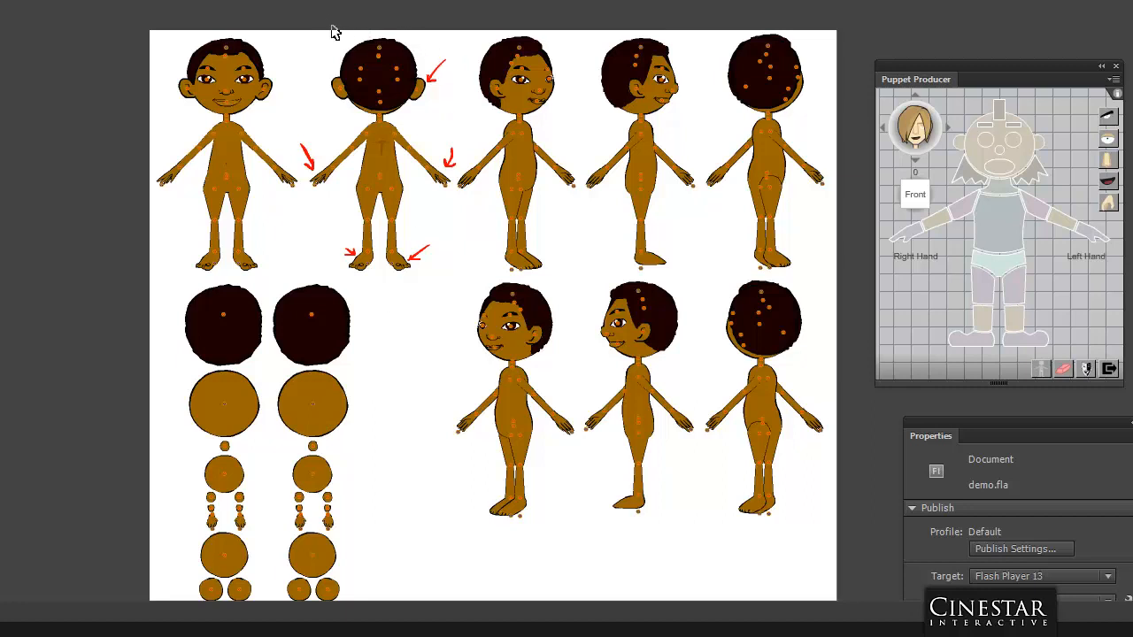
# Step: Delete the back view with its red arrows, the 135-degree view, and the mirrored 315, 270 and 225-degree views
pyautogui.moveTo(303, 3); pyautogui.dragTo(457, 280)
pyautogui.press('Delete')
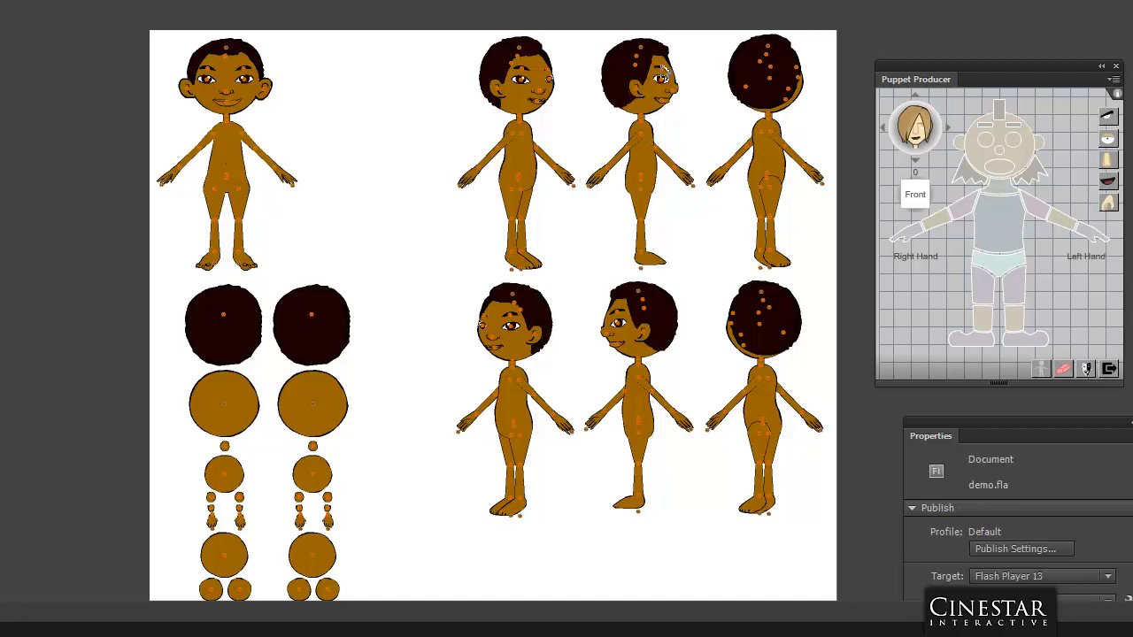
pyautogui.moveTo(852, 2); pyautogui.dragTo(709, 563)
pyautogui.press('Delete')
pyautogui.moveTo(709, 432); pyautogui.dragTo(713, 423)
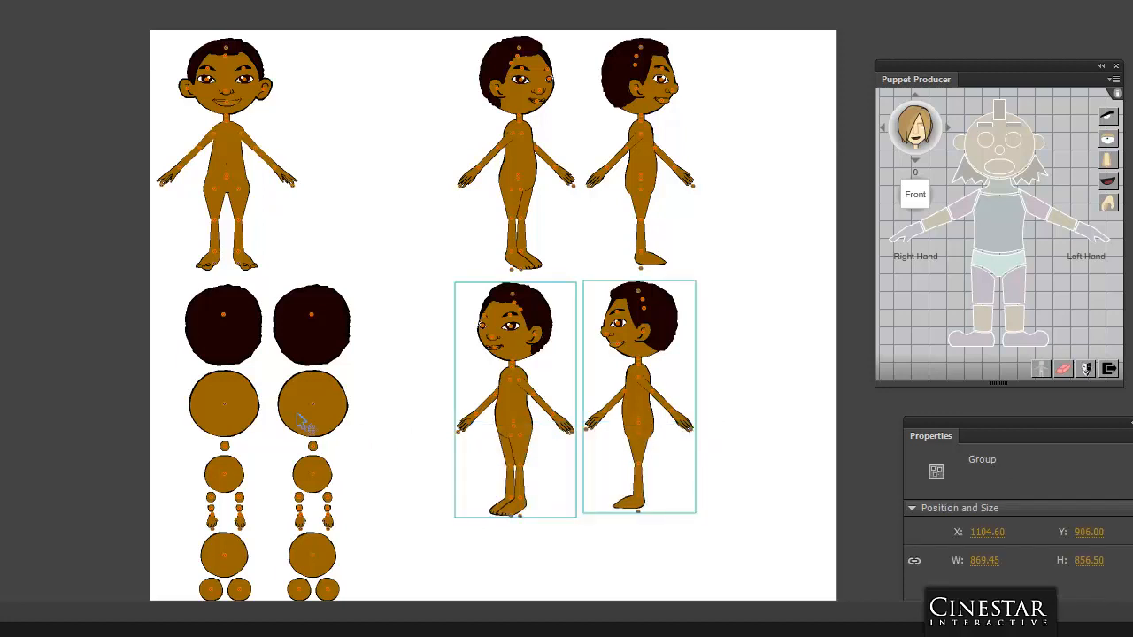
pyautogui.press('Delete')
# Step: Replace the second column of head and body parts, and restore the back and 135-degree views with their finished artwork
pyautogui.click(320, 408)
pyautogui.moveTo(400, 260); pyautogui.dragTo(288, 599)
pyautogui.press('Delete')
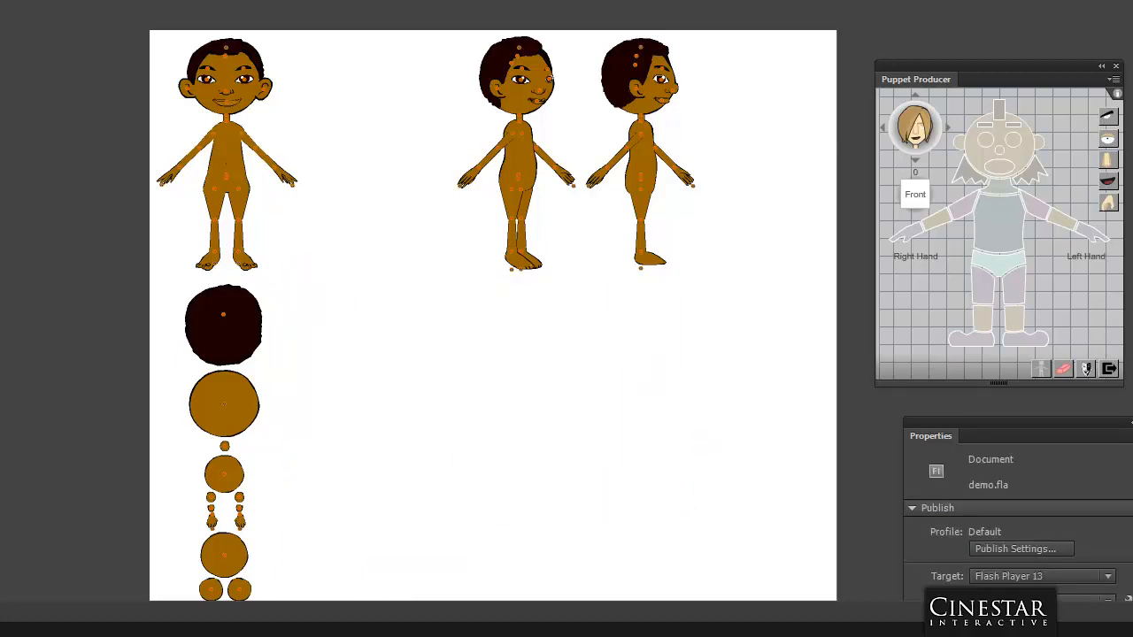
pyautogui.hotkey('ctrl', 'z')
pyautogui.hotkey('ctrl', 'z')
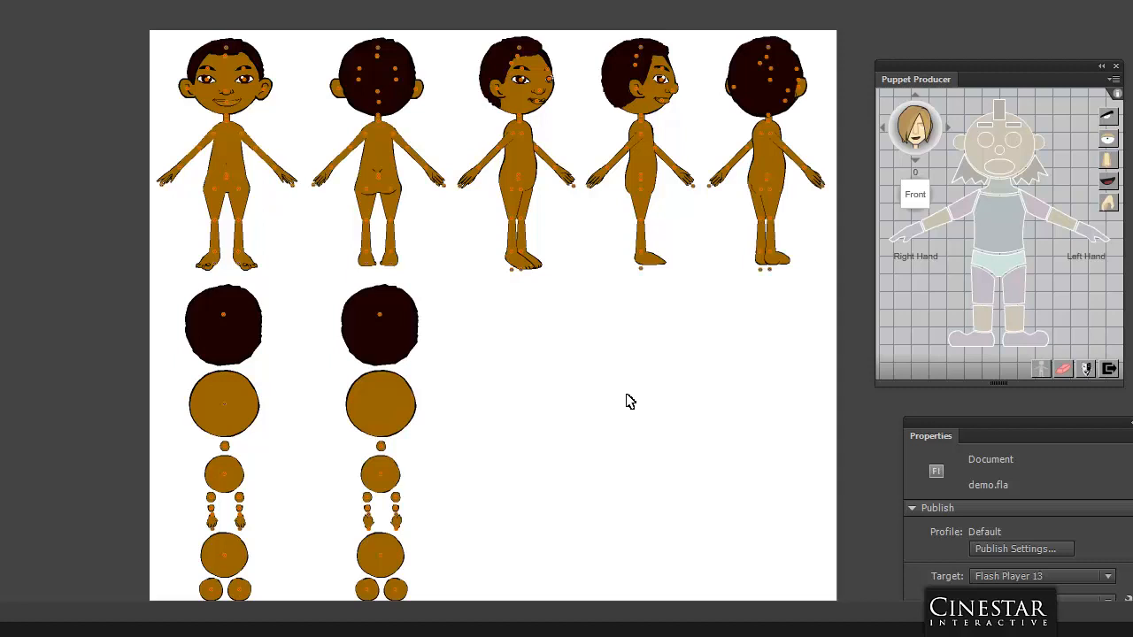
# Step: Select the whole 45-degree puppet and auto-mirror it with the 45 -> 315 option
pyautogui.moveTo(456, 1); pyautogui.dragTo(584, 315)
pyautogui.moveTo(944, 437); pyautogui.dragTo(1132, 1)
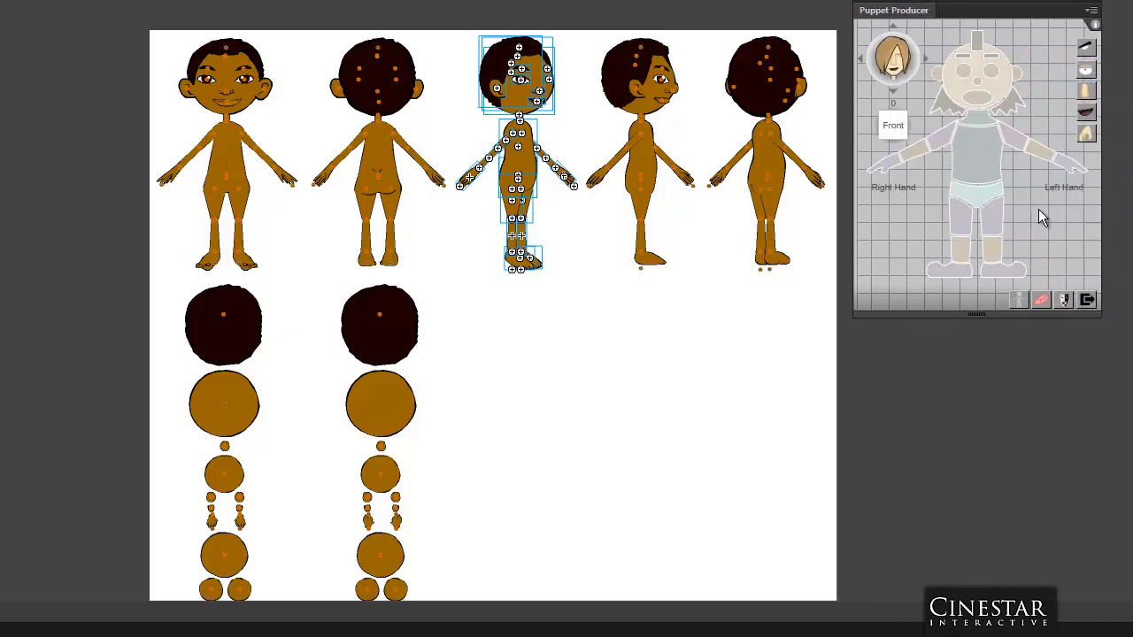
pyautogui.click(1065, 303)
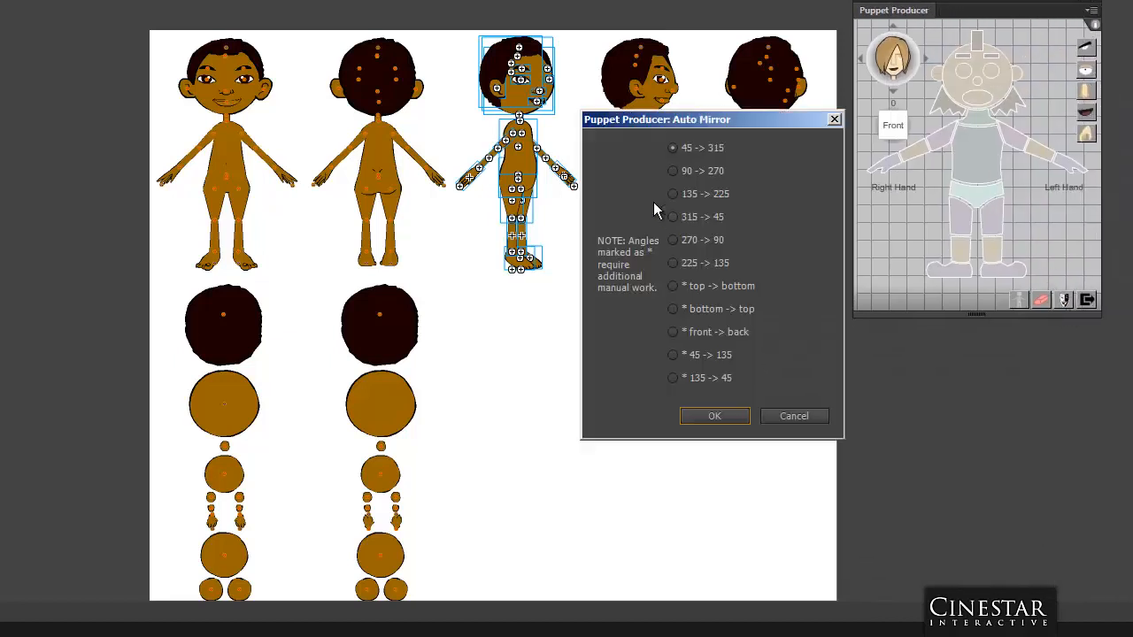
pyautogui.click(717, 423)
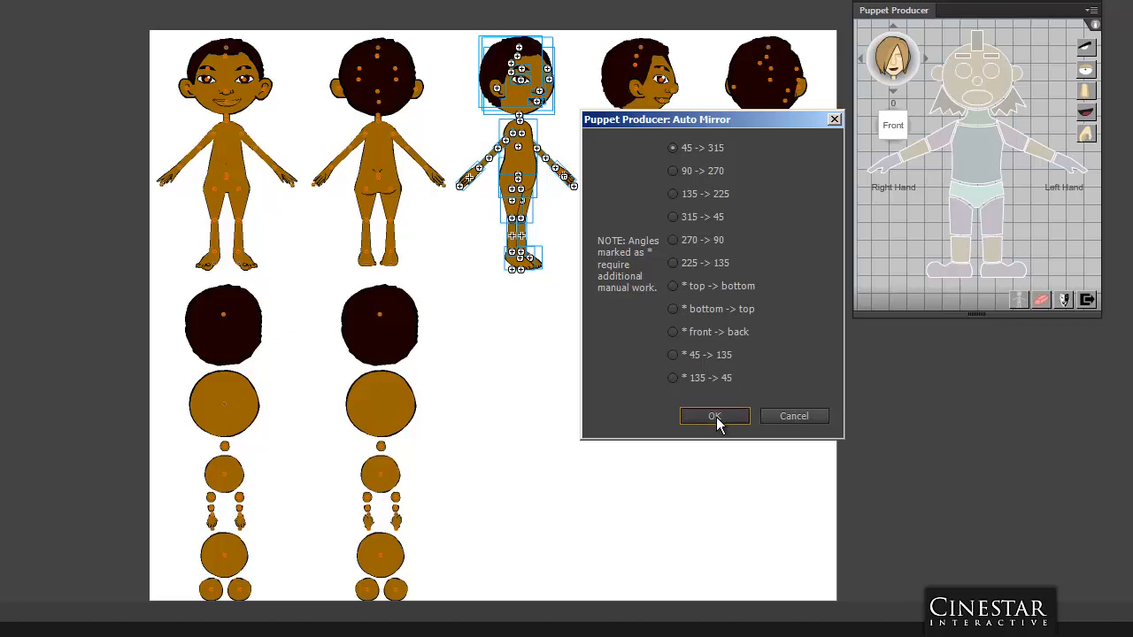
# Step: Select the whole 90-degree side-view puppet and auto-mirror it with the 90 -> 270 option
pyautogui.moveTo(581, 2); pyautogui.dragTo(697, 293)
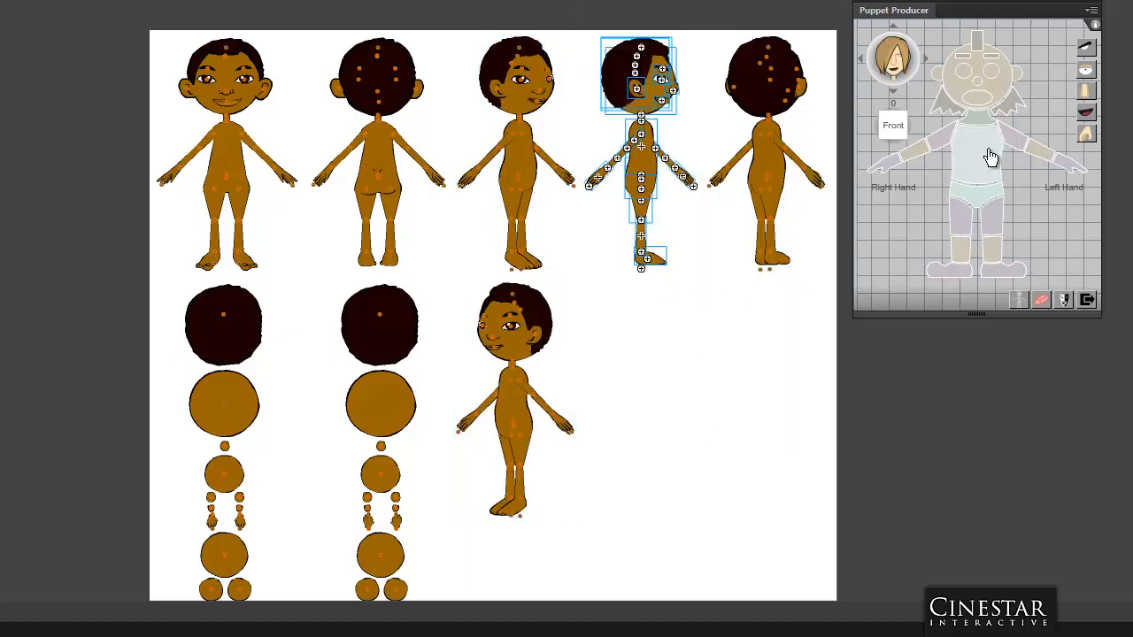
pyautogui.click(1064, 300)
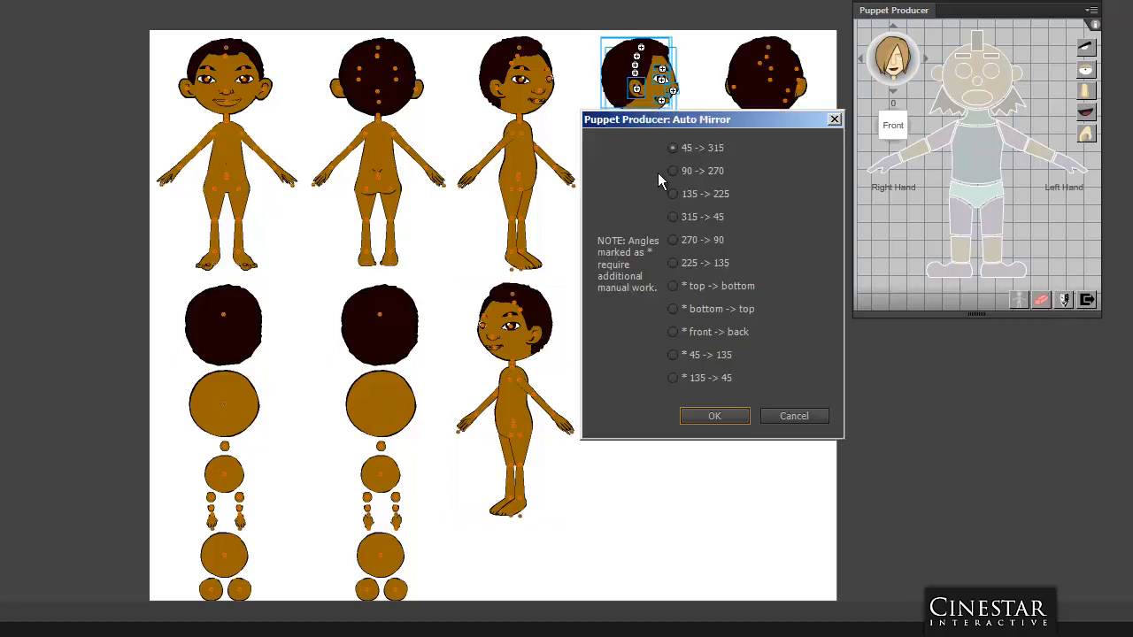
pyautogui.click(673, 170)
pyautogui.click(714, 416)
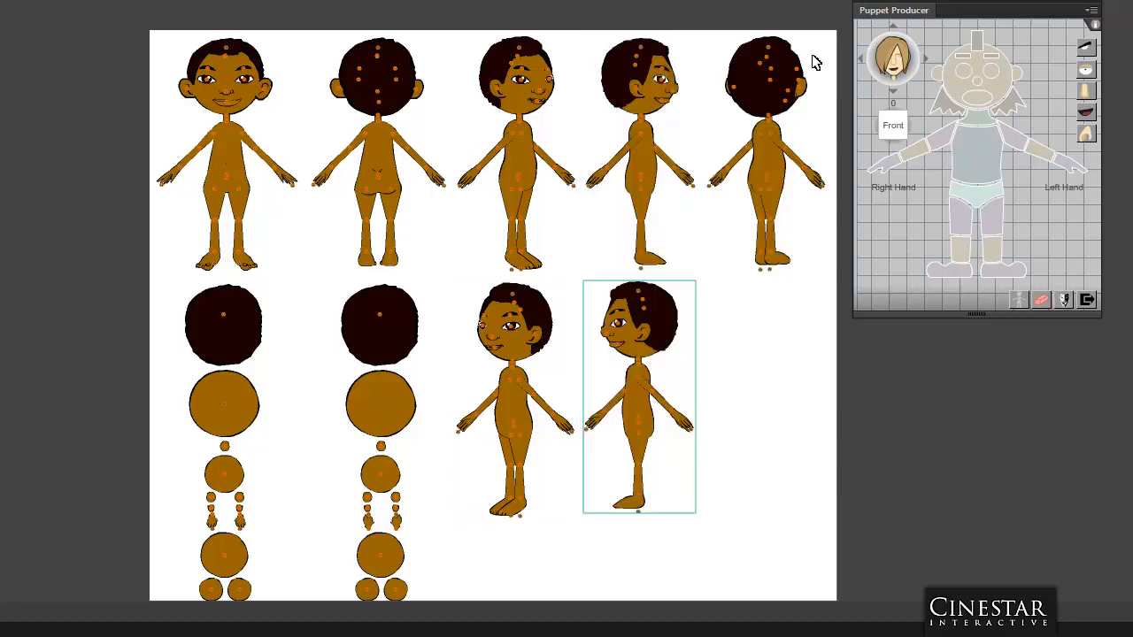
# Step: Break apart the group holding the back view, the 135-degree view and the second column of parts
pyautogui.moveTo(844, 7); pyautogui.dragTo(711, 291)
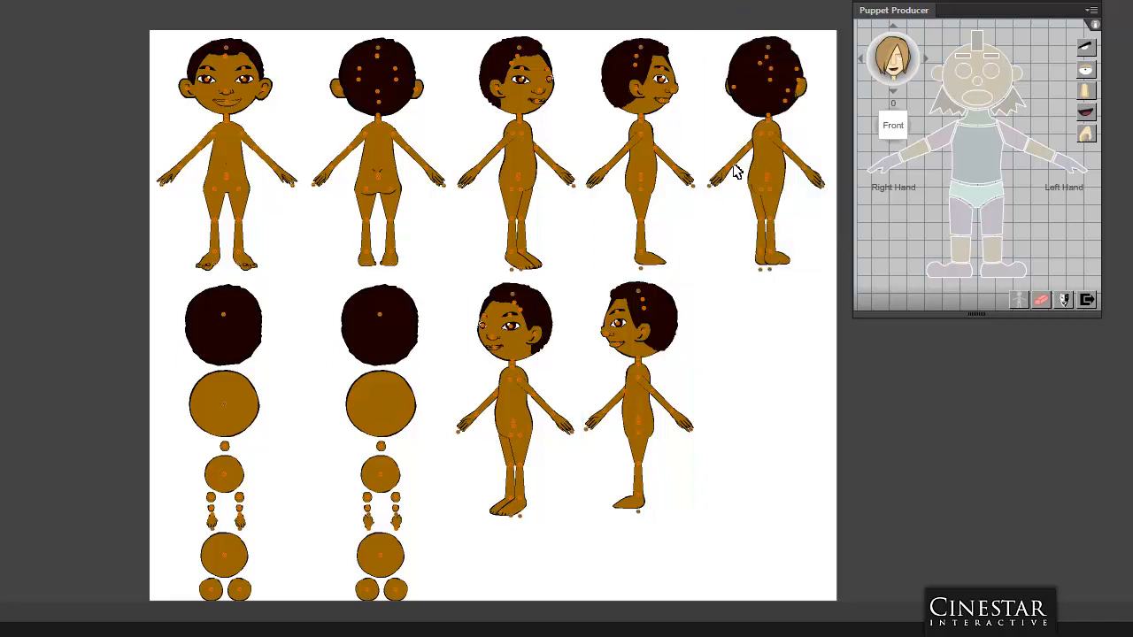
pyautogui.click(635, 89)
pyautogui.click(245, 559)
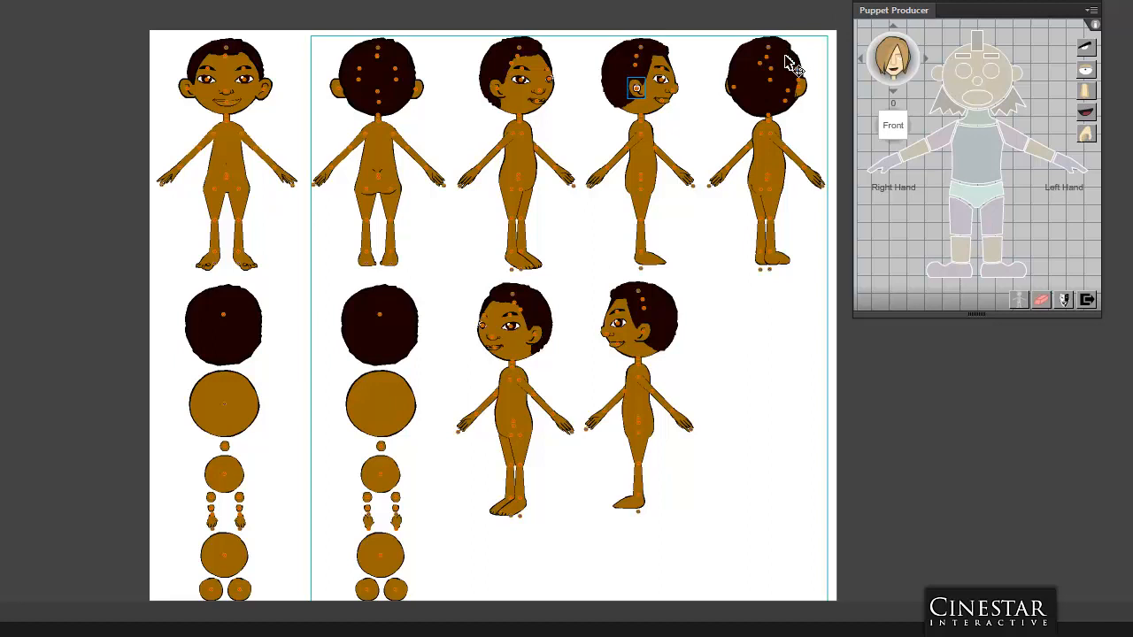
pyautogui.hotkey('ctrl', 'b')
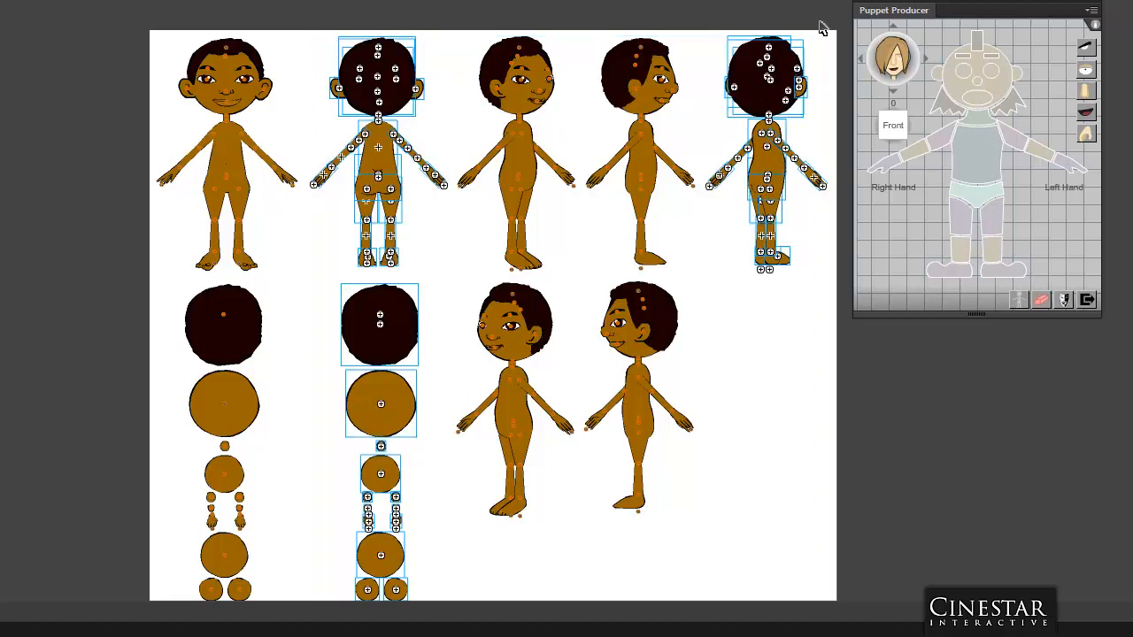
# Step: Select the whole 135-degree puppet and auto-mirror it with the 135 -> 225 option
pyautogui.moveTo(839, 5); pyautogui.dragTo(701, 299)
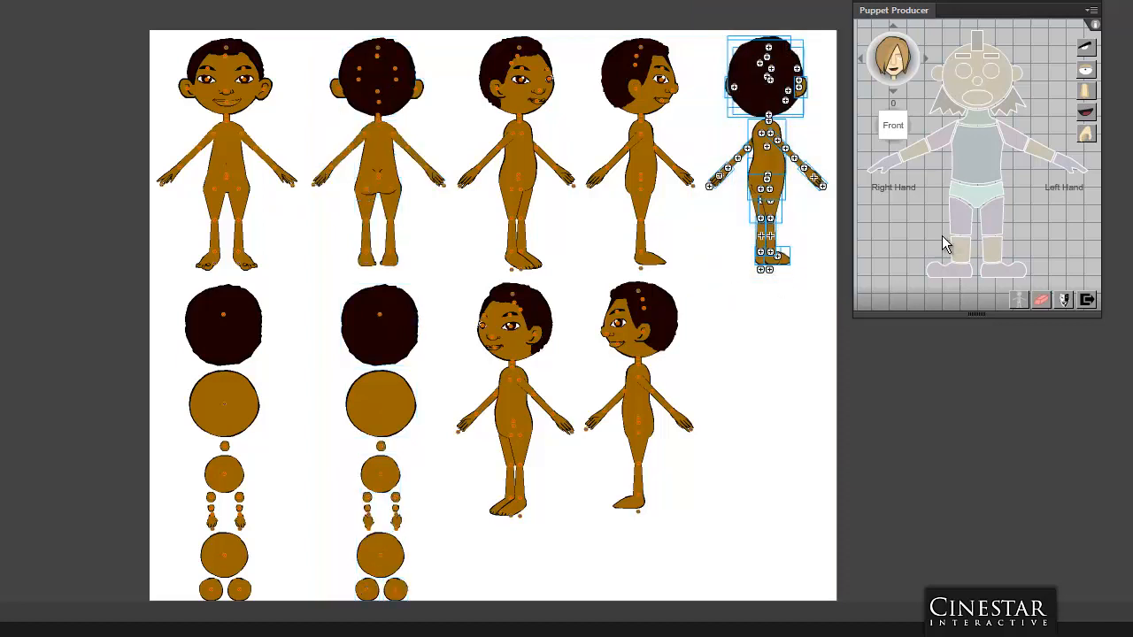
pyautogui.click(1065, 301)
pyautogui.click(673, 194)
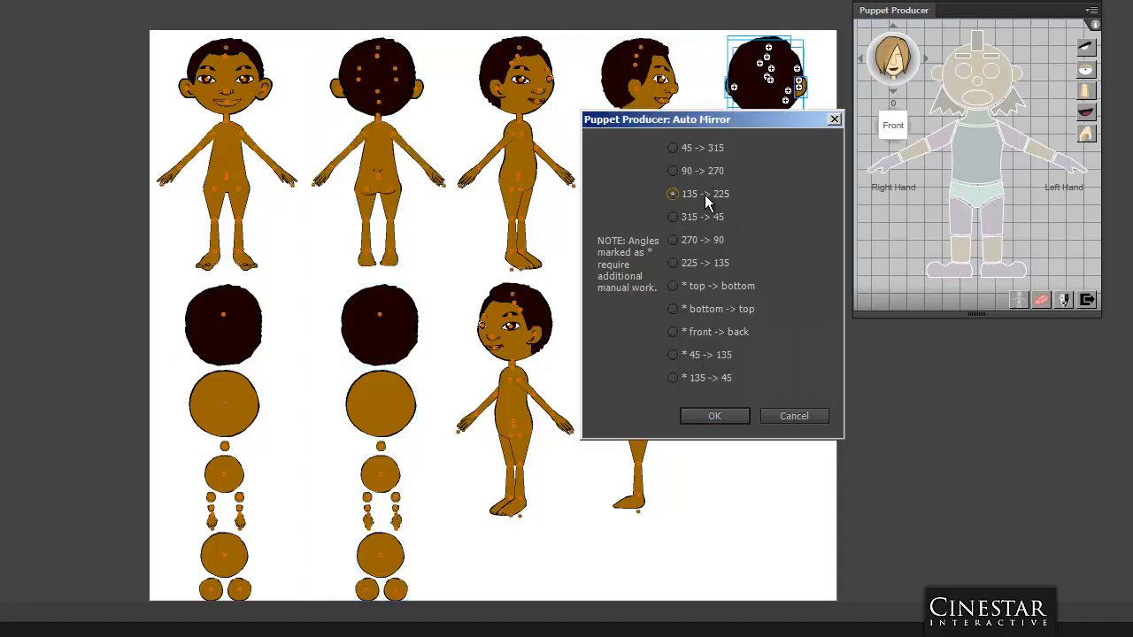
pyautogui.click(734, 415)
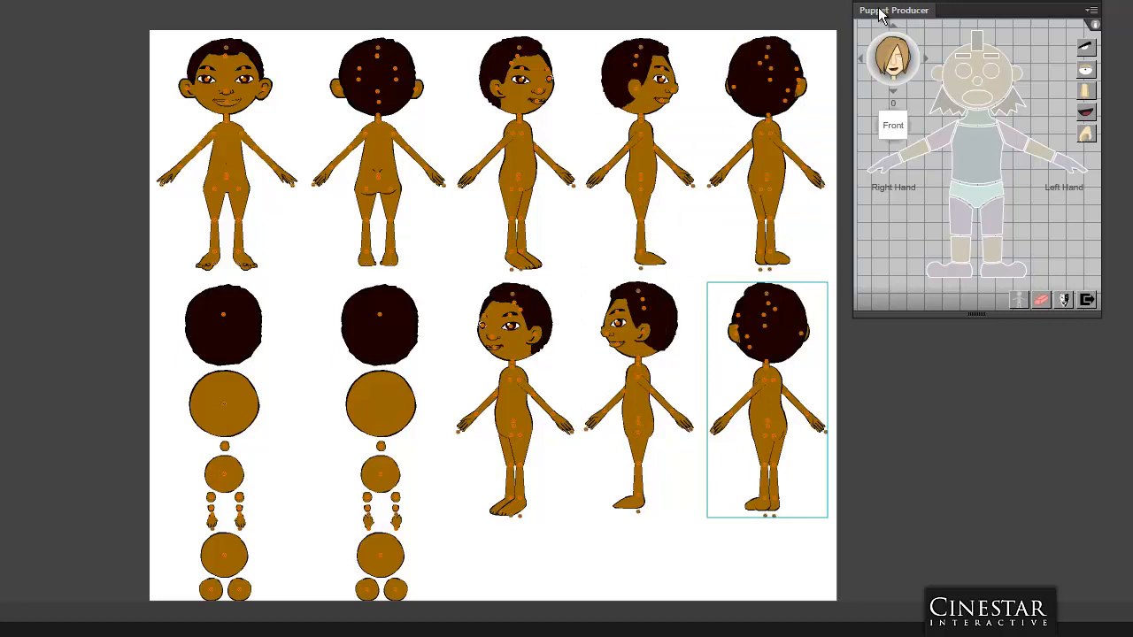
# Step: Move the Puppet Producer panel farther from the artwork and delete the mirrored 315 and 270-degree views
pyautogui.moveTo(881, 12); pyautogui.dragTo(945, 82)
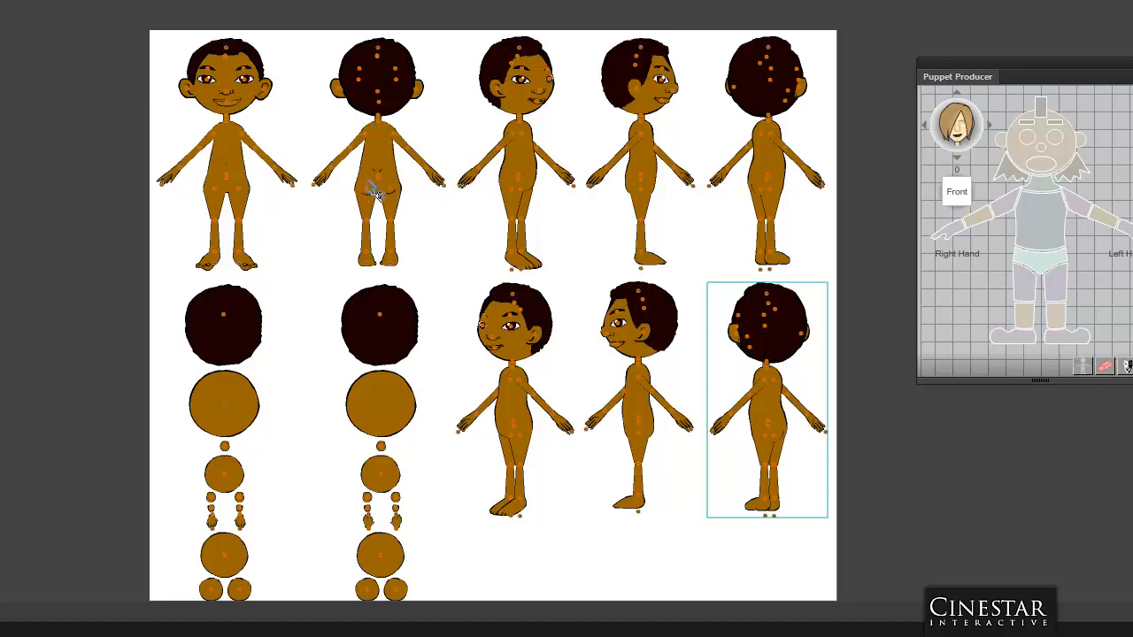
pyautogui.click(440, 250)
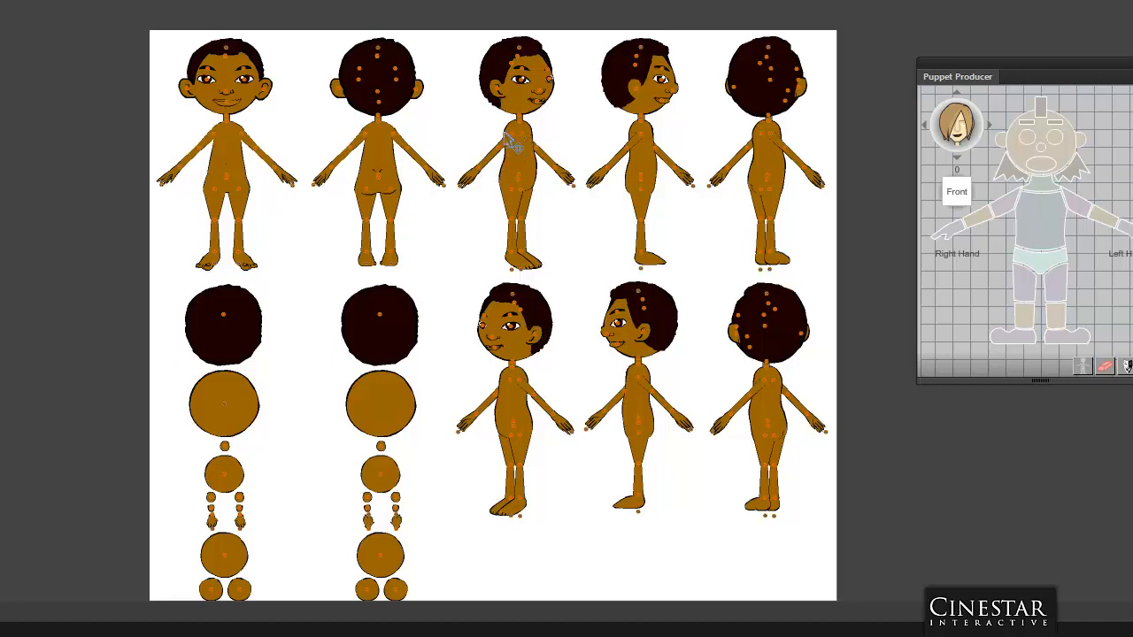
pyautogui.click(531, 337)
pyautogui.press('Delete')
pyautogui.click(625, 319)
pyautogui.press('Delete')
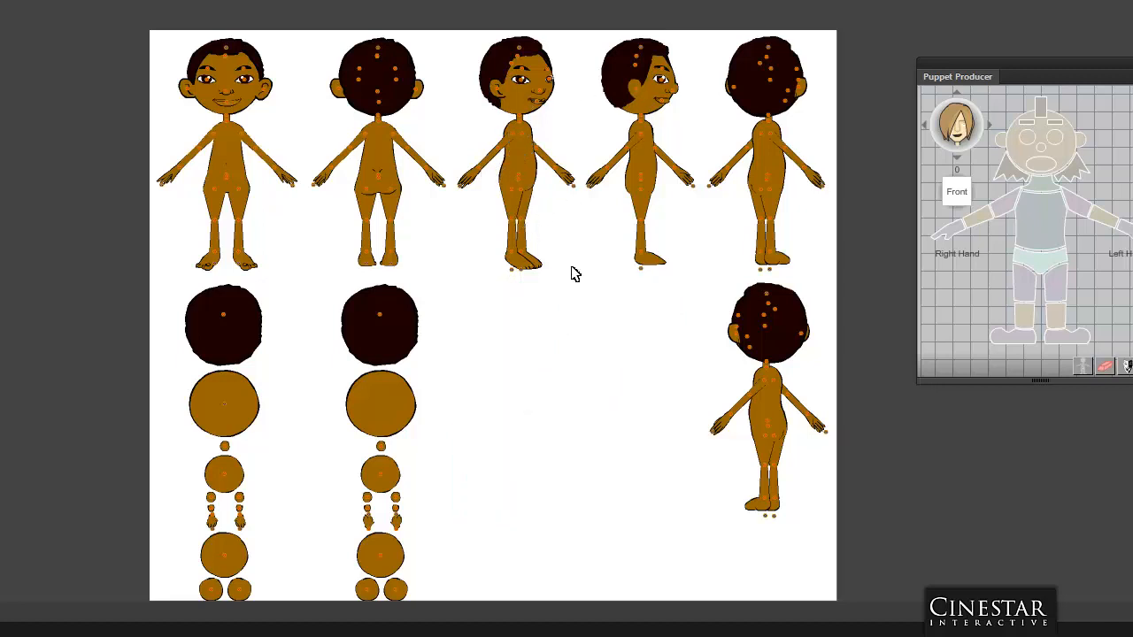
# Step: Select all parts of the 45-degree puppet again and regenerate its mirrored view with the 45 -> 315 option
pyautogui.moveTo(460, 4); pyautogui.dragTo(582, 296)
pyautogui.click(539, 166)
pyautogui.moveTo(454, 16); pyautogui.dragTo(584, 289)
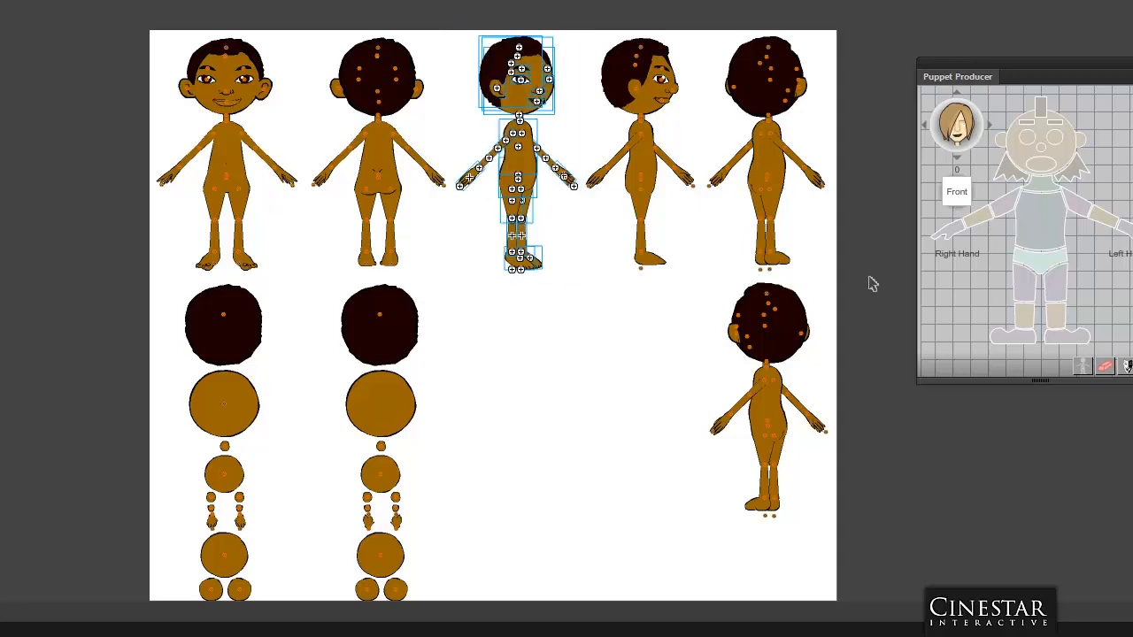
pyautogui.click(1125, 368)
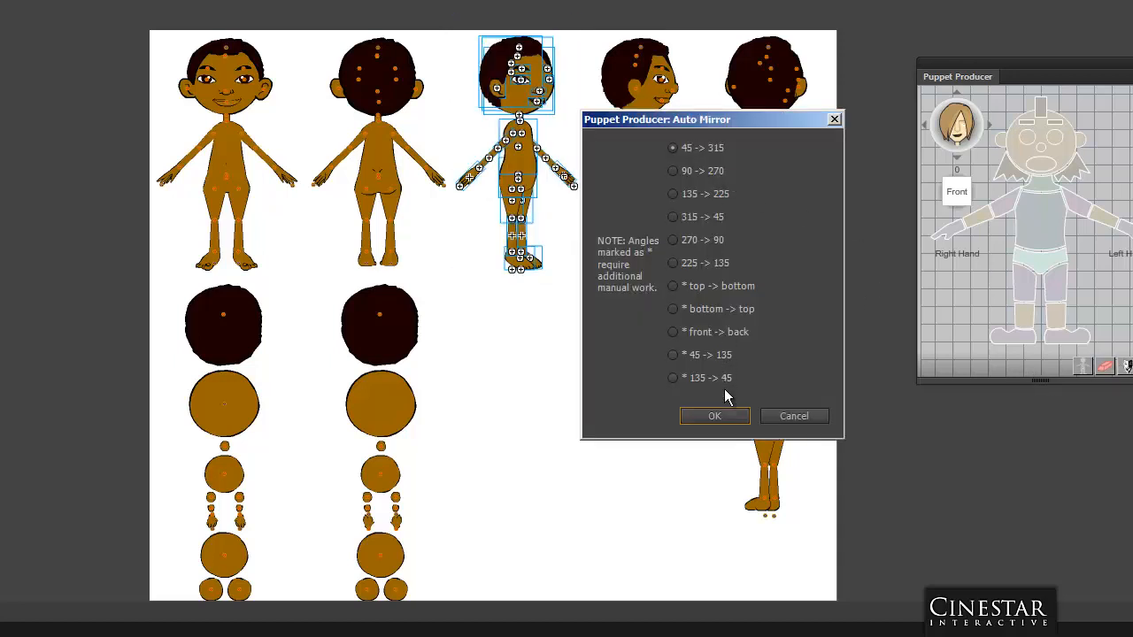
pyautogui.click(716, 415)
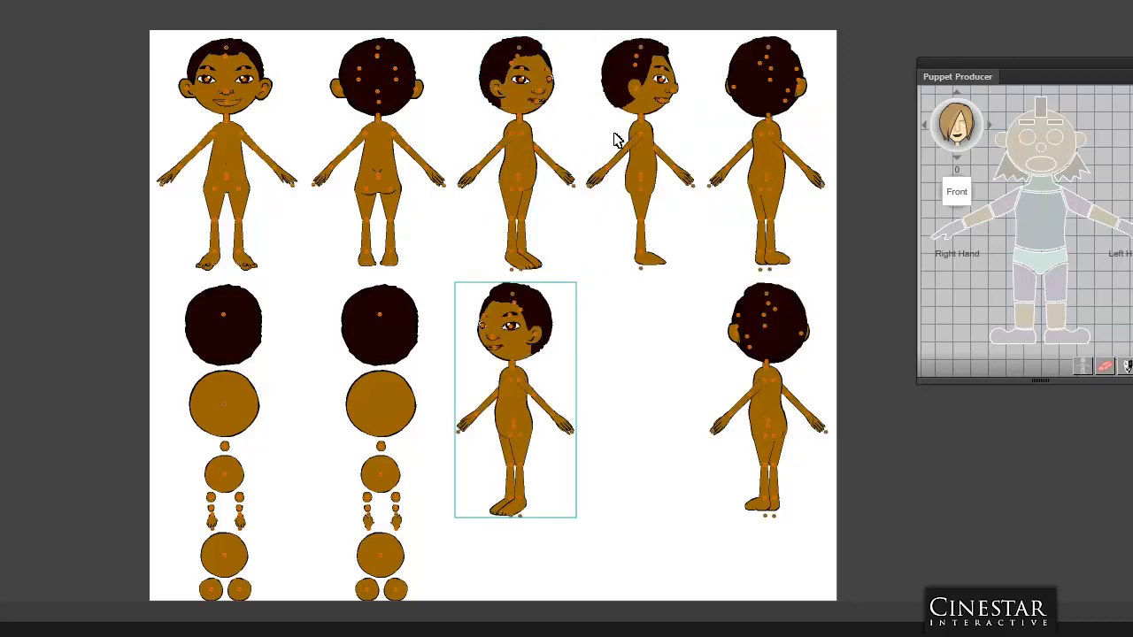
# Step: Select all parts of the 90-degree side view again and regenerate its mirrored view with the 90 -> 270 option
pyautogui.moveTo(587, 11); pyautogui.dragTo(704, 288)
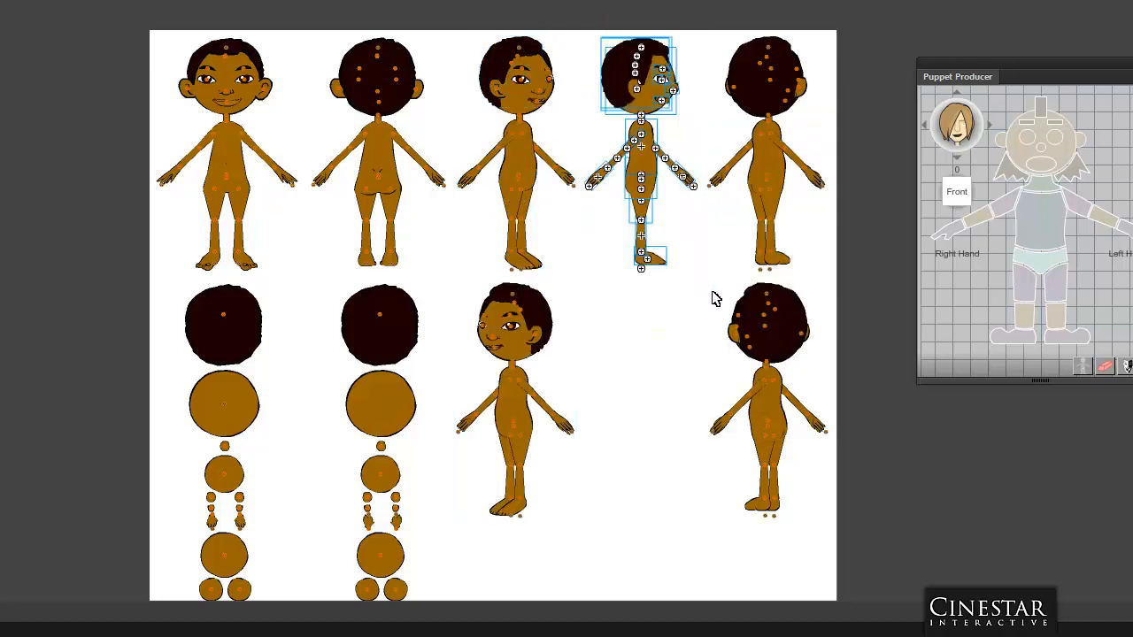
pyautogui.click(1127, 368)
pyautogui.click(692, 171)
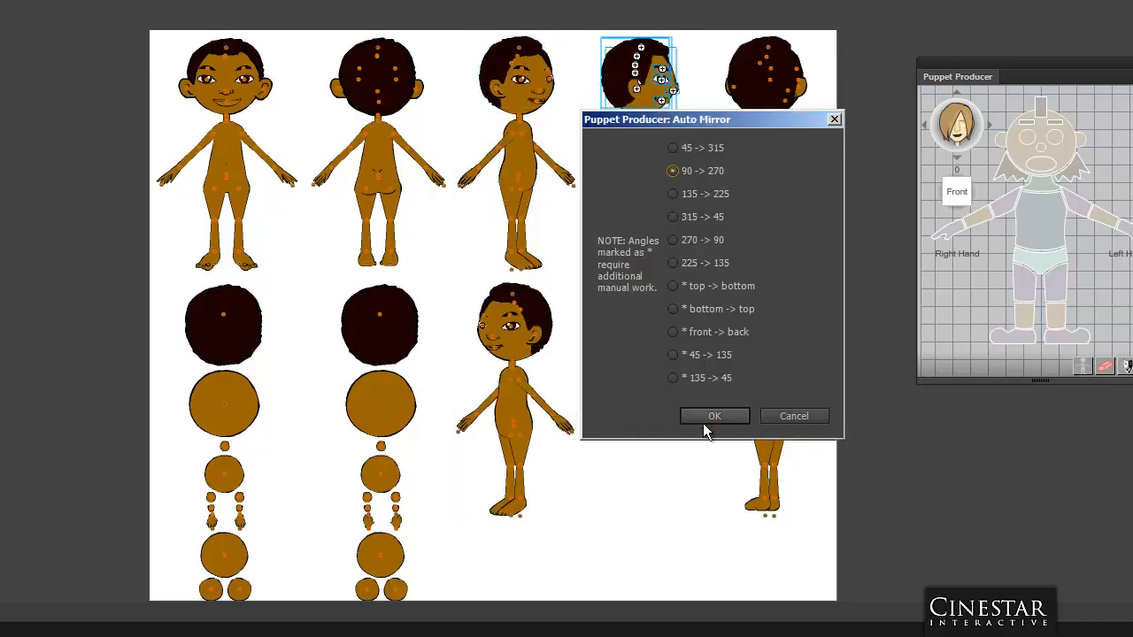
pyautogui.click(706, 422)
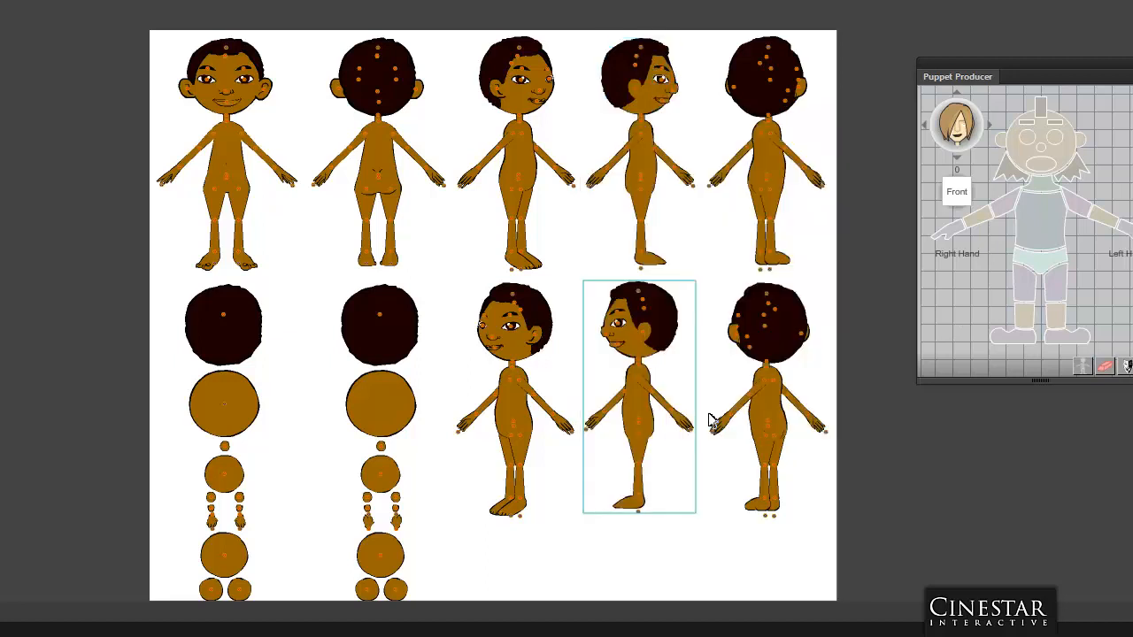